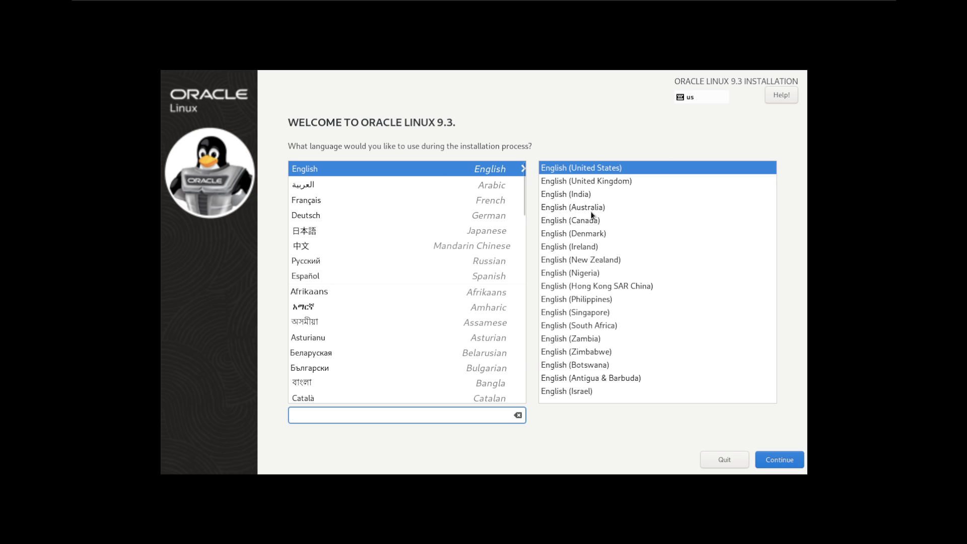
# Keep English (United States) and continue to the Installation Summary
pyautogui.click(786, 461)
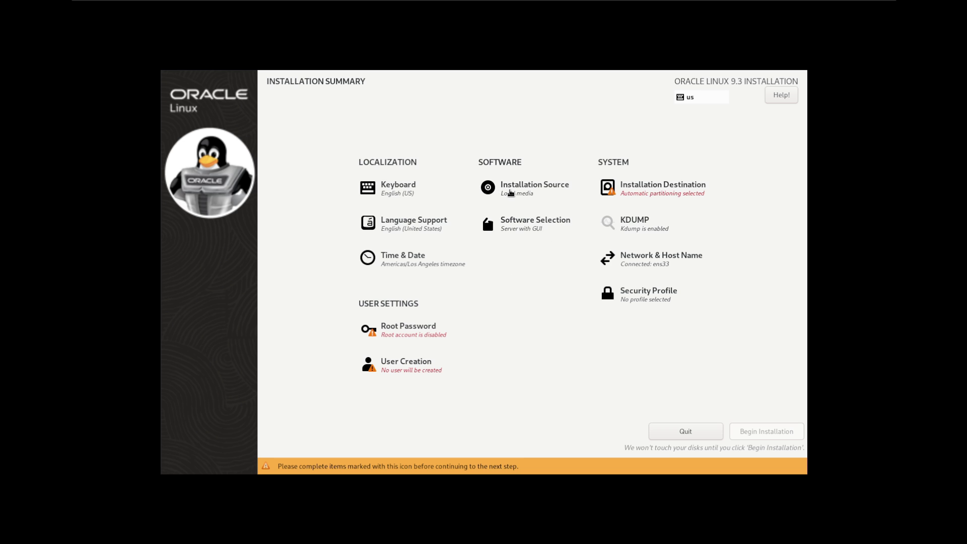
# Compare the Server with GUI and Custom Operating System environments, then choose Workstation as the base environment
pyautogui.click(518, 229)
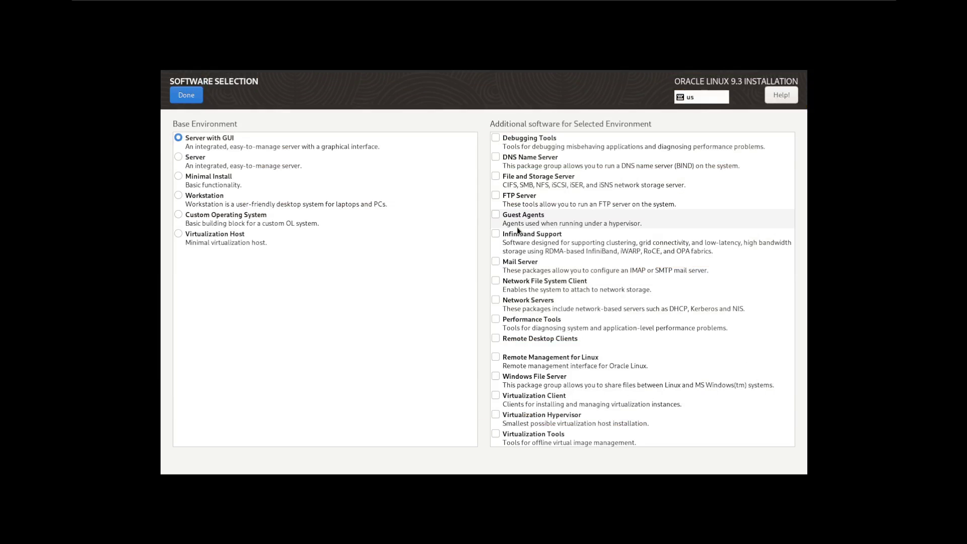
pyautogui.click(200, 198)
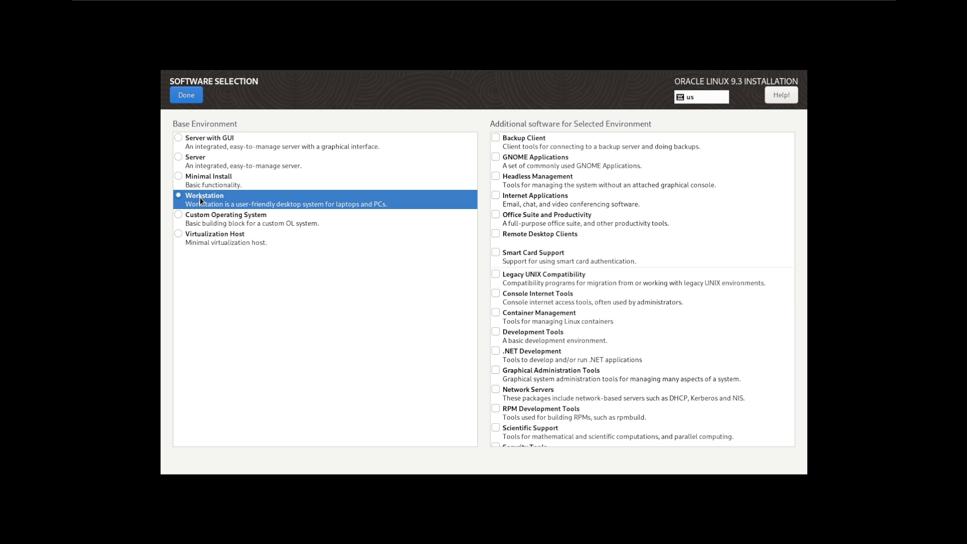
pyautogui.click(217, 137)
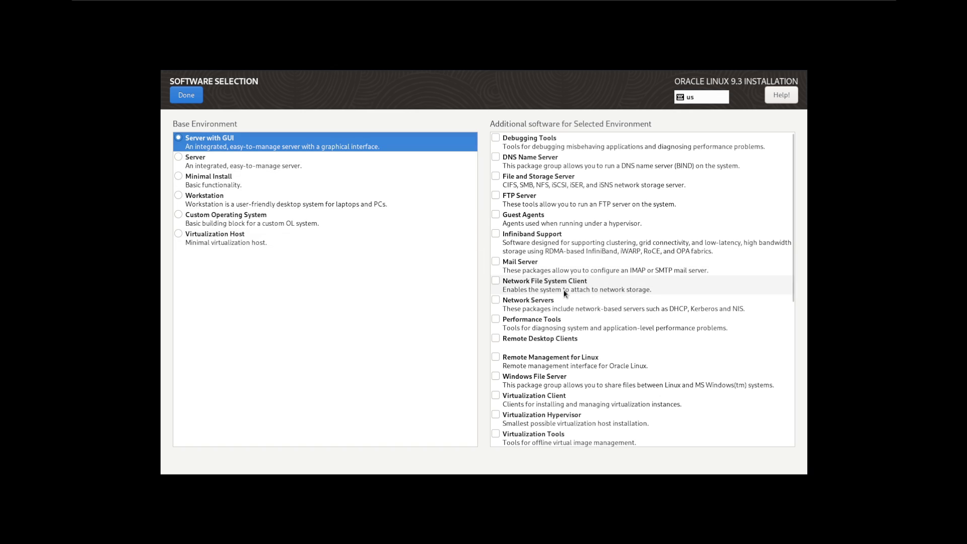
pyautogui.click(212, 202)
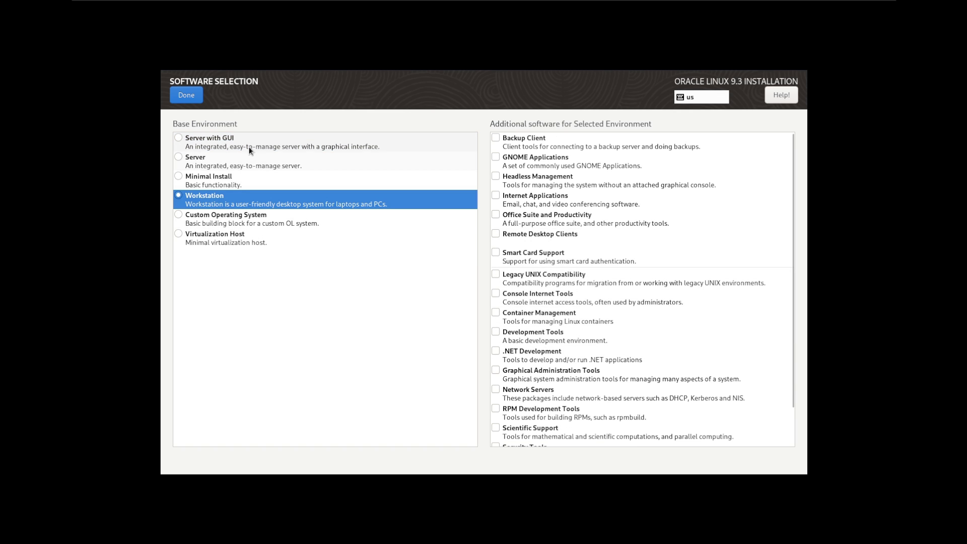
pyautogui.click(211, 143)
pyautogui.scroll(-3, 614, 349)
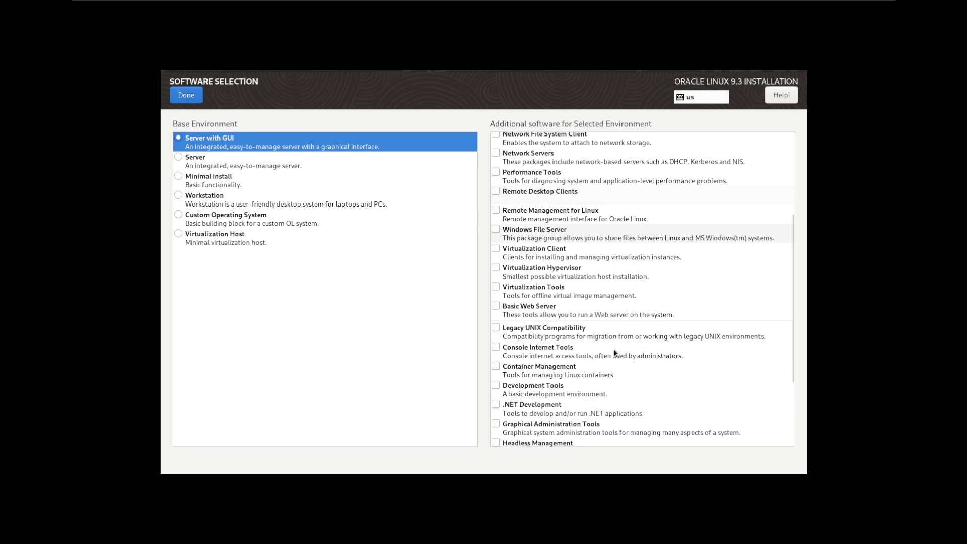
pyautogui.scroll(-3, 603, 349)
pyautogui.scroll(3, 528, 292)
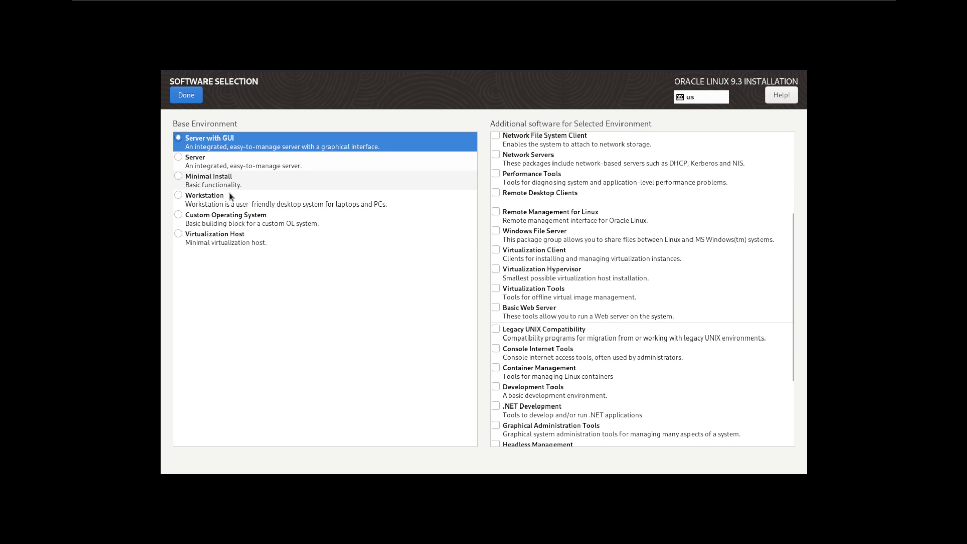
pyautogui.click(222, 222)
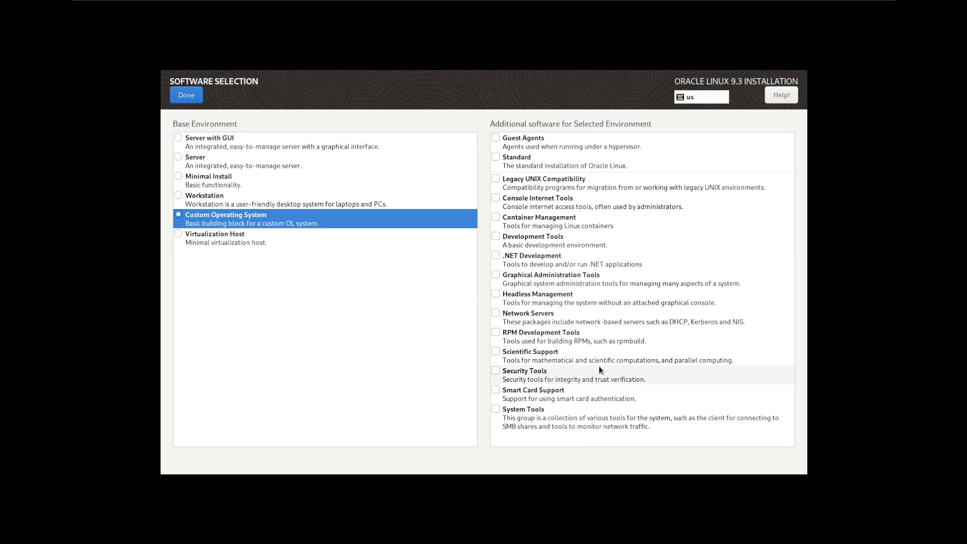
pyautogui.click(195, 198)
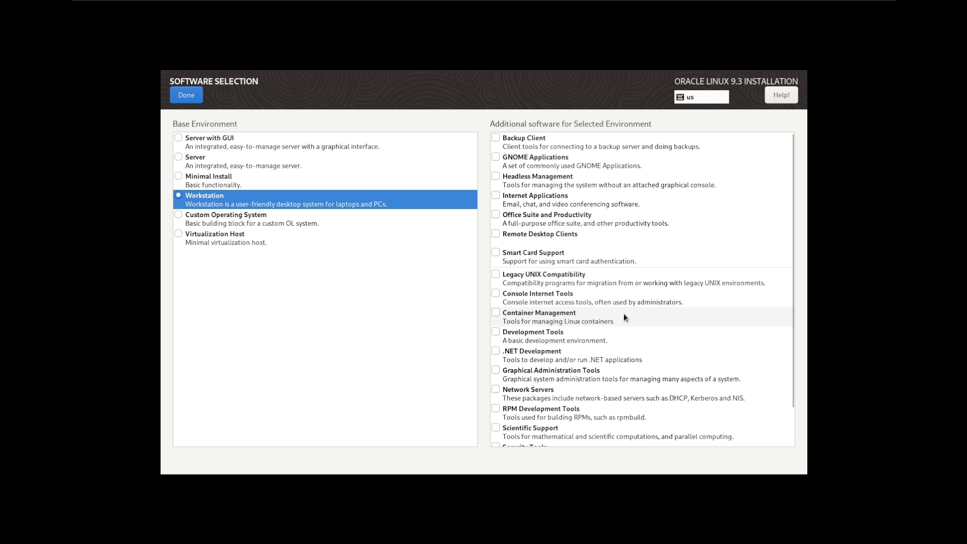
pyautogui.scroll(-1, 623, 314)
pyautogui.scroll(1, 623, 313)
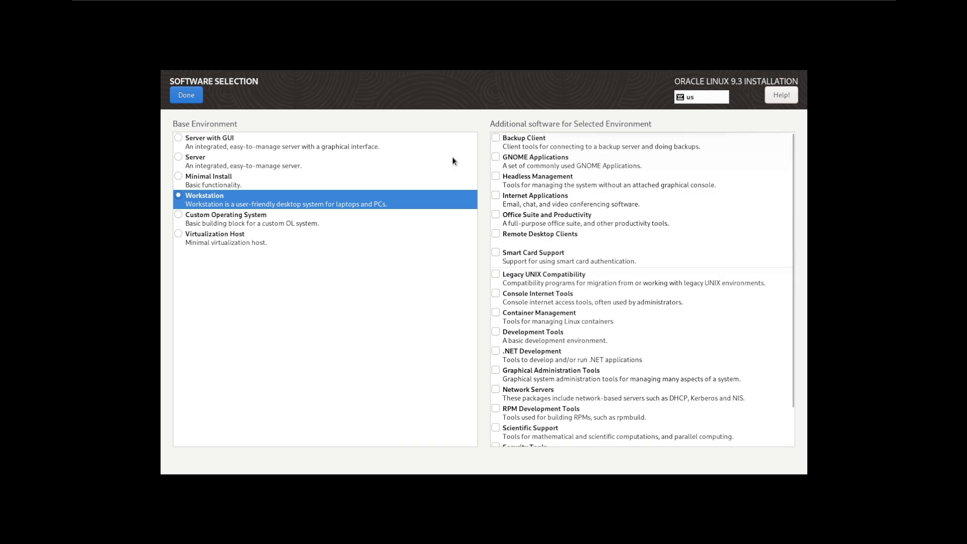
# Add GNOME Applications, Internet Applications and Office Suite and Productivity, then confirm the selection
pyautogui.click(496, 159)
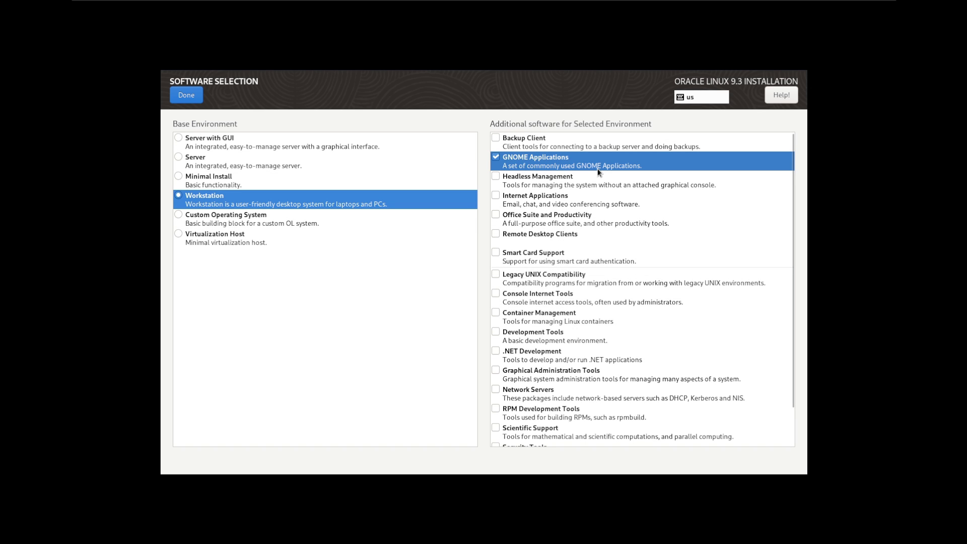
pyautogui.click(498, 197)
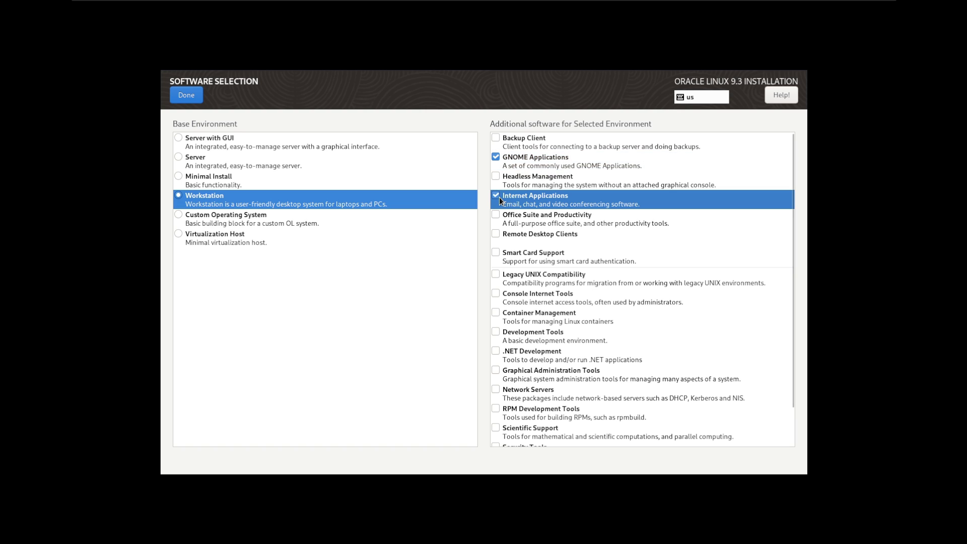
pyautogui.click(497, 216)
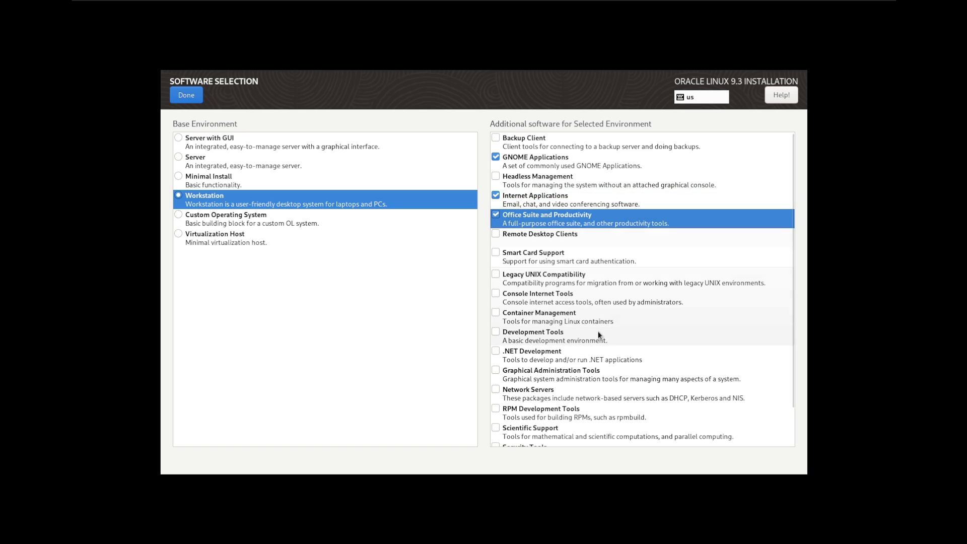
pyautogui.scroll(-2, 605, 374)
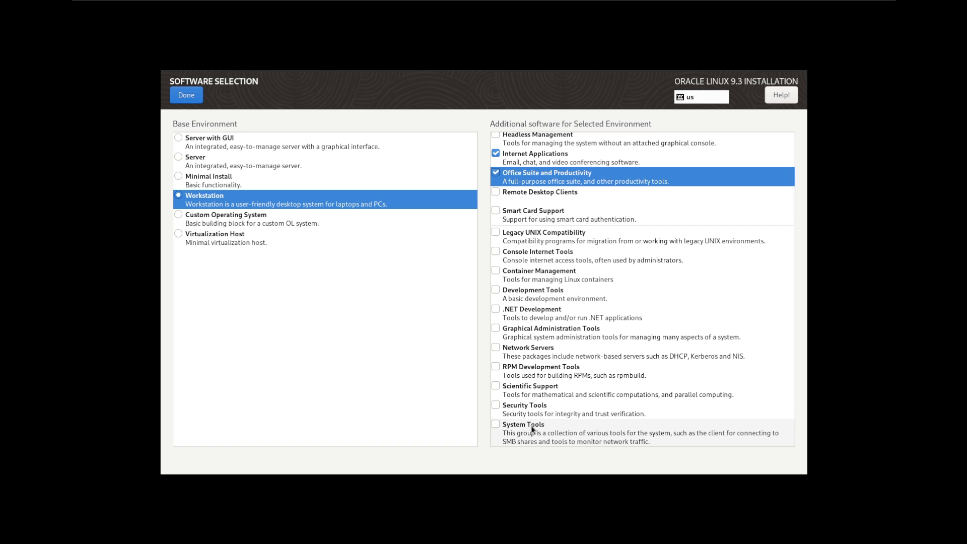
pyautogui.scroll(2, 531, 425)
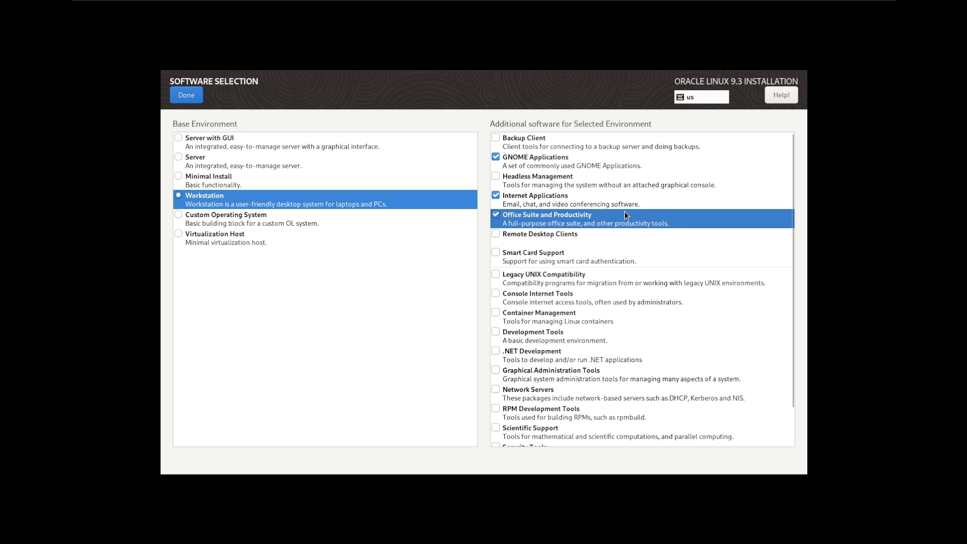
pyautogui.click(497, 175)
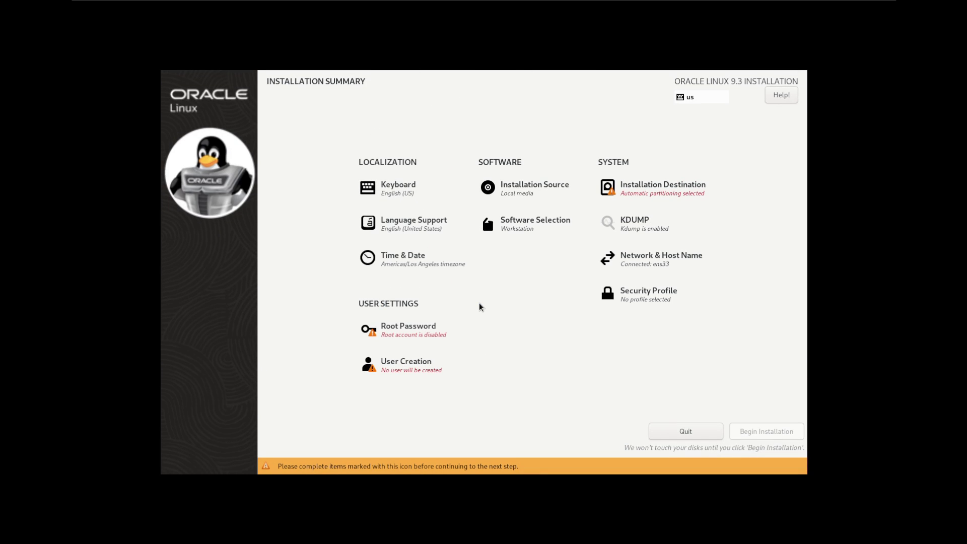
# Accept automatic partitioning on the 100 GiB disk and disable kdump
pyautogui.click(647, 189)
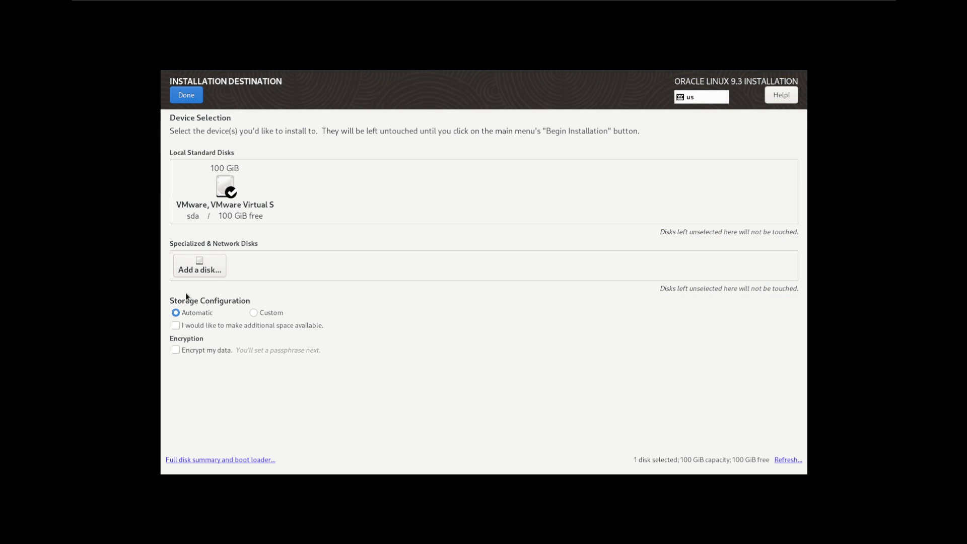
pyautogui.click(186, 95)
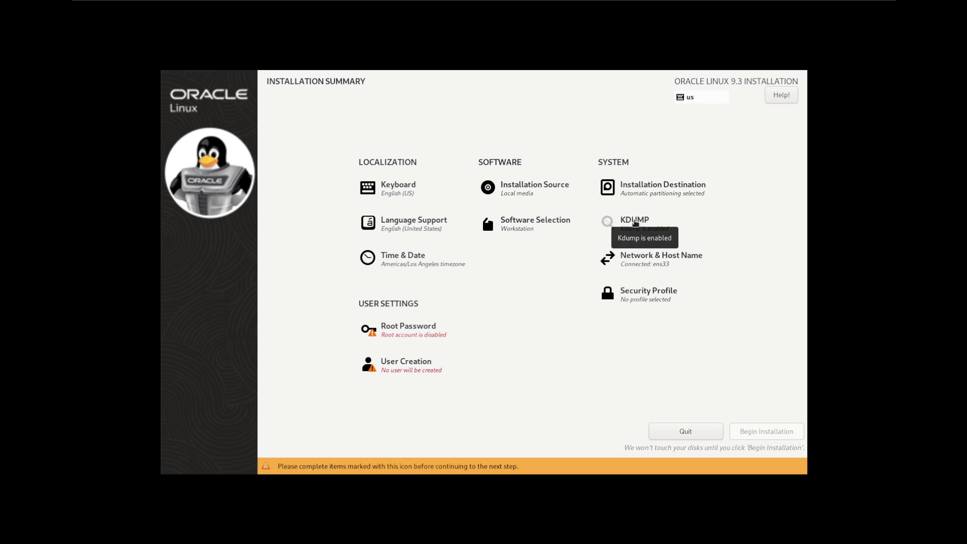
pyautogui.click(635, 223)
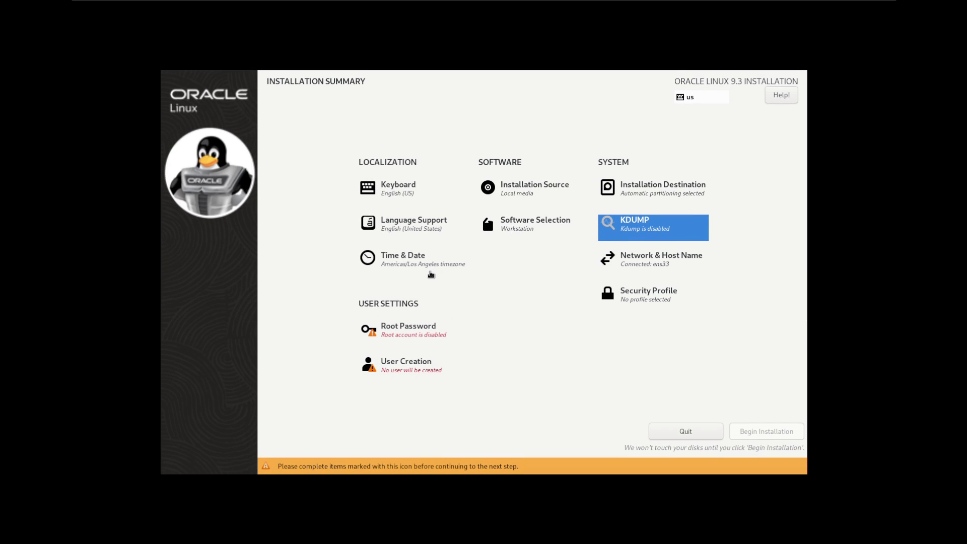
# Set and apply the host name oraclews in Network & Host Name
pyautogui.click(638, 262)
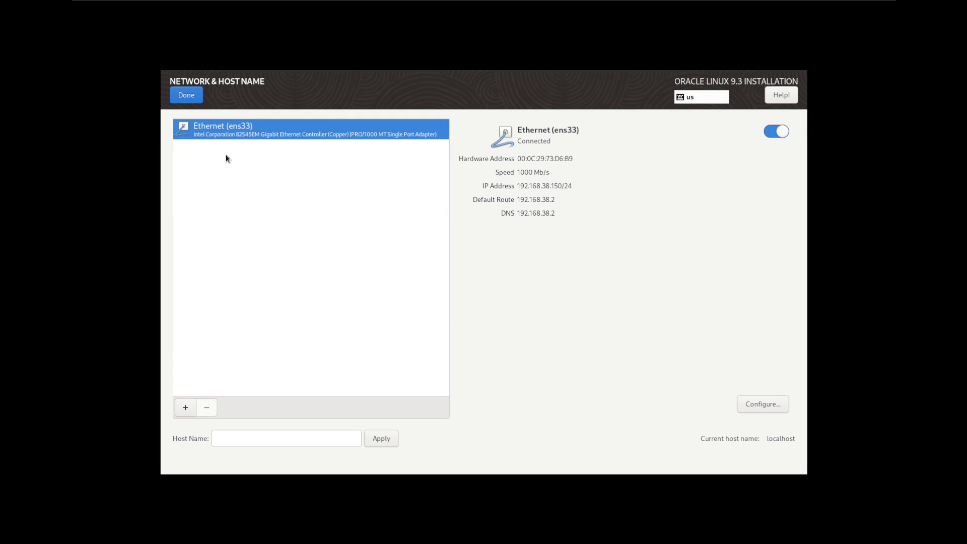
pyautogui.click(266, 436)
pyautogui.write('oraclews')
pyautogui.click(382, 444)
pyautogui.click(196, 97)
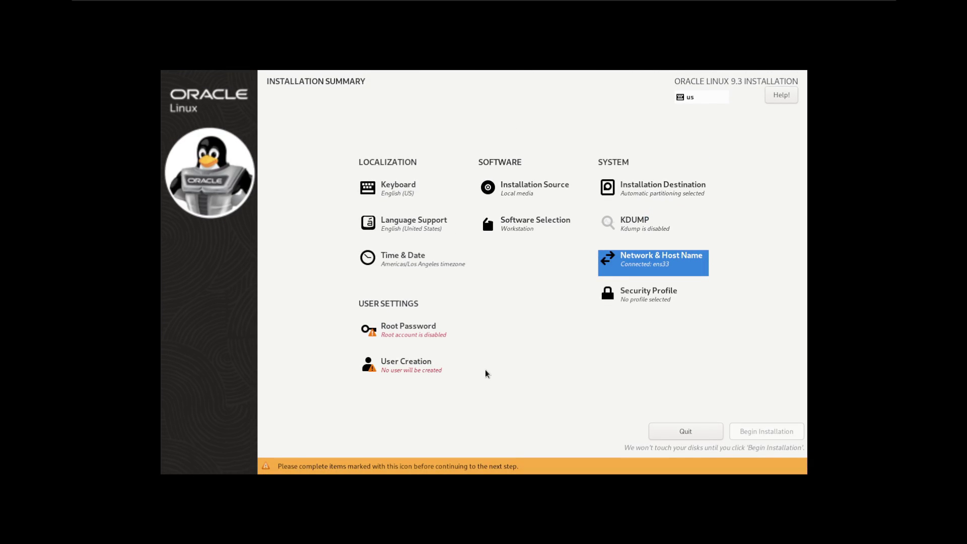
# Switch off Apply security policy so no security profile is selected
pyautogui.click(639, 304)
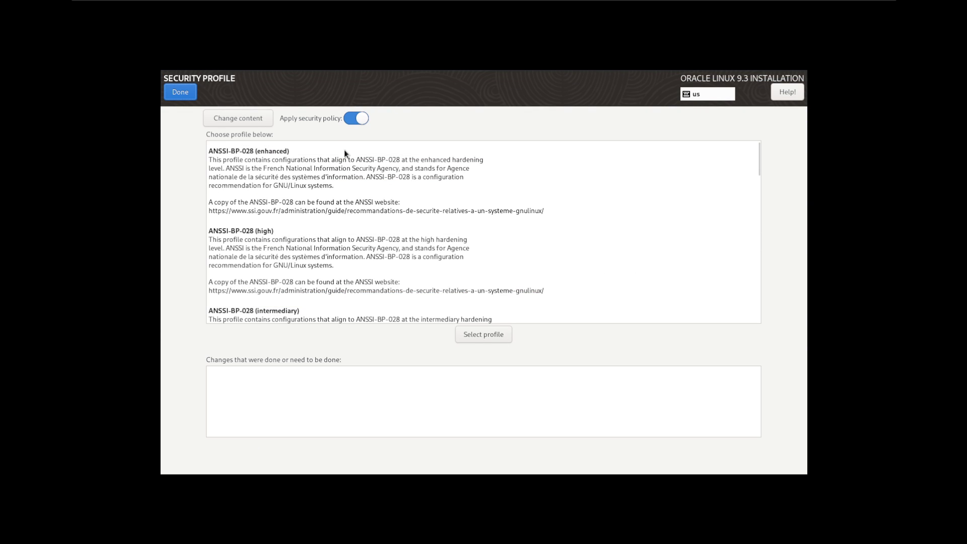
pyautogui.scroll(-5, 359, 191)
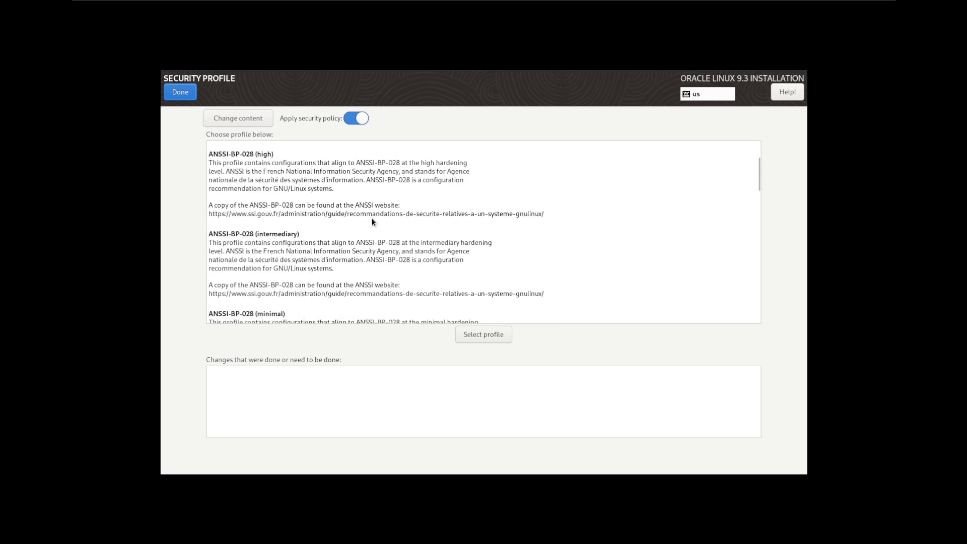
pyautogui.scroll(5, 372, 223)
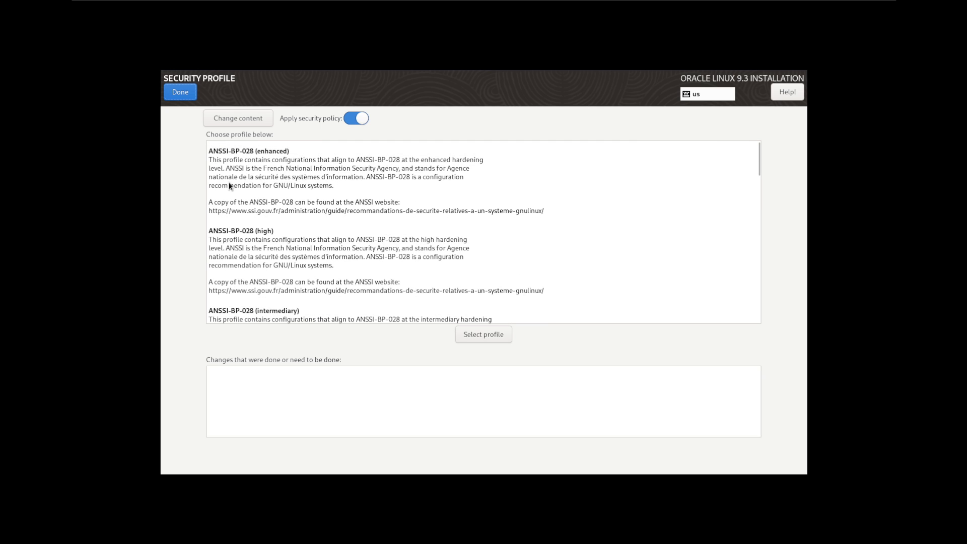
pyautogui.scroll(-3, 302, 257)
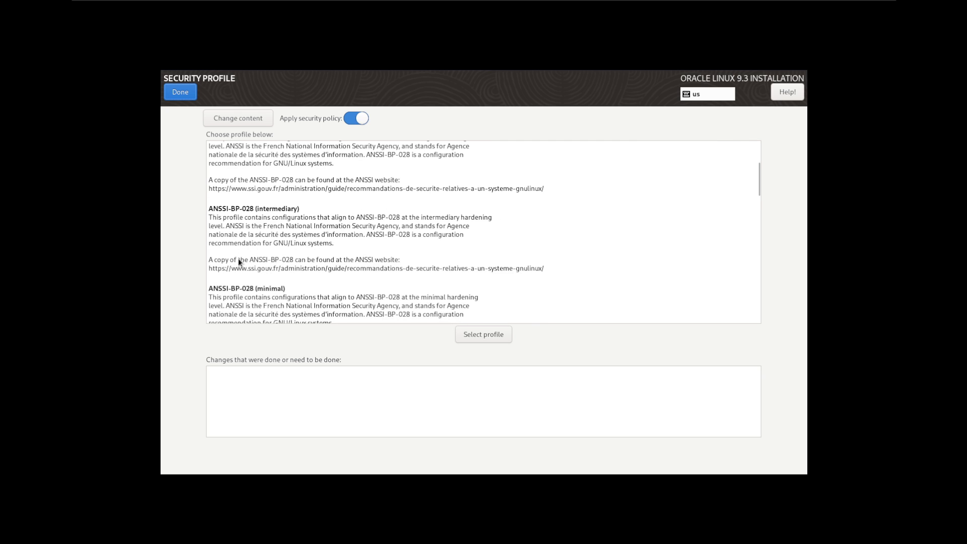
pyautogui.scroll(-2, 265, 271)
pyautogui.scroll(-3, 377, 259)
pyautogui.scroll(8, 312, 268)
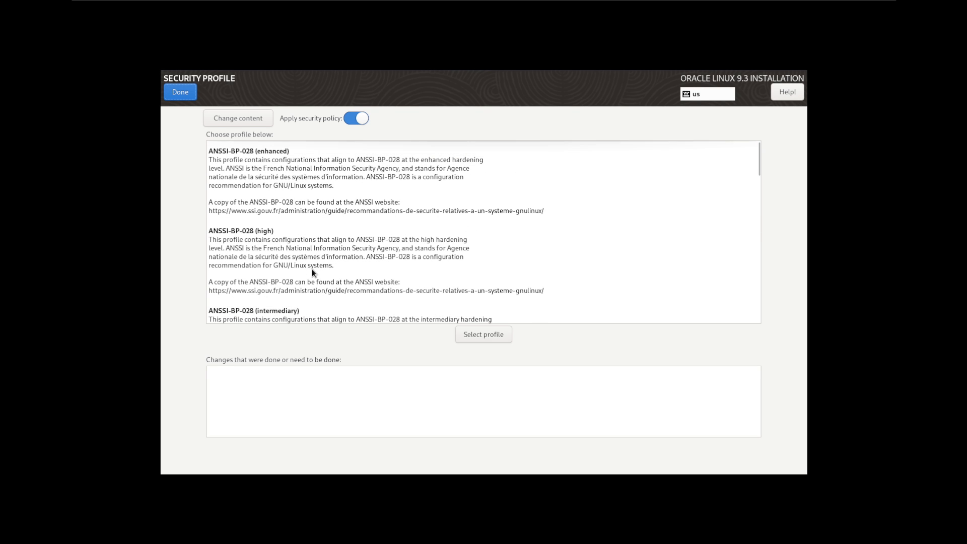
pyautogui.click(359, 121)
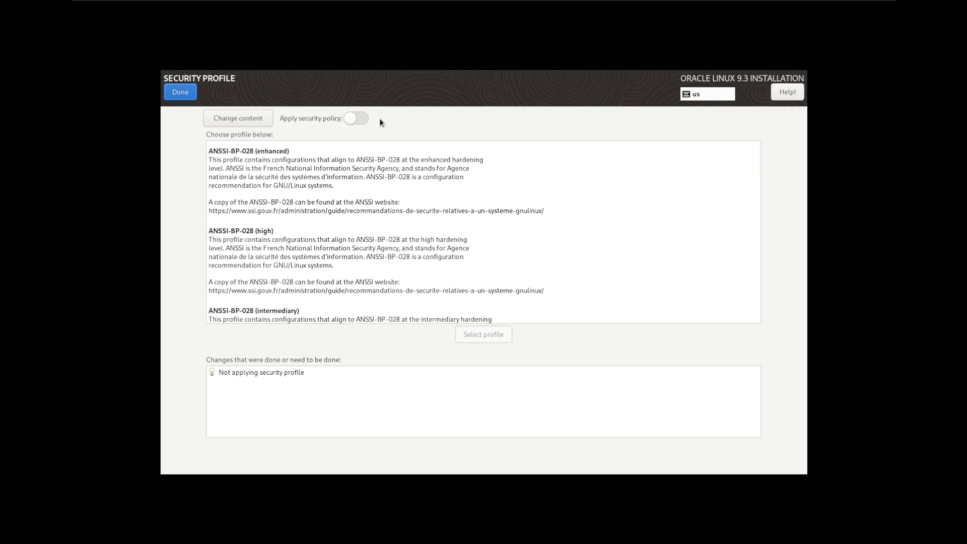
pyautogui.click(182, 93)
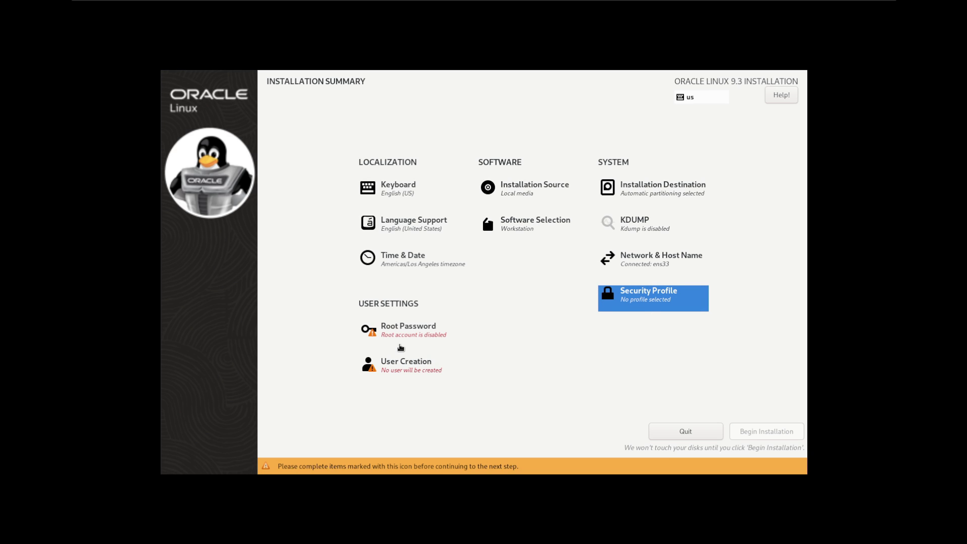
# Create a user with full name, user name and password, and make it an administrator
pyautogui.click(402, 369)
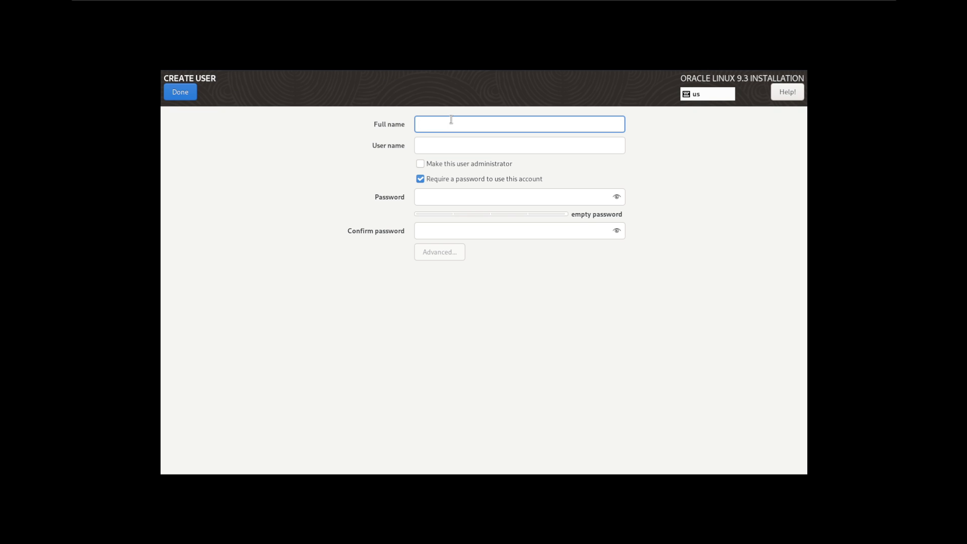
pyautogui.press('Tab')
pyautogui.press('Tab')
pyautogui.press('Tab')
pyautogui.press('Tab')
pyautogui.press('Tab')
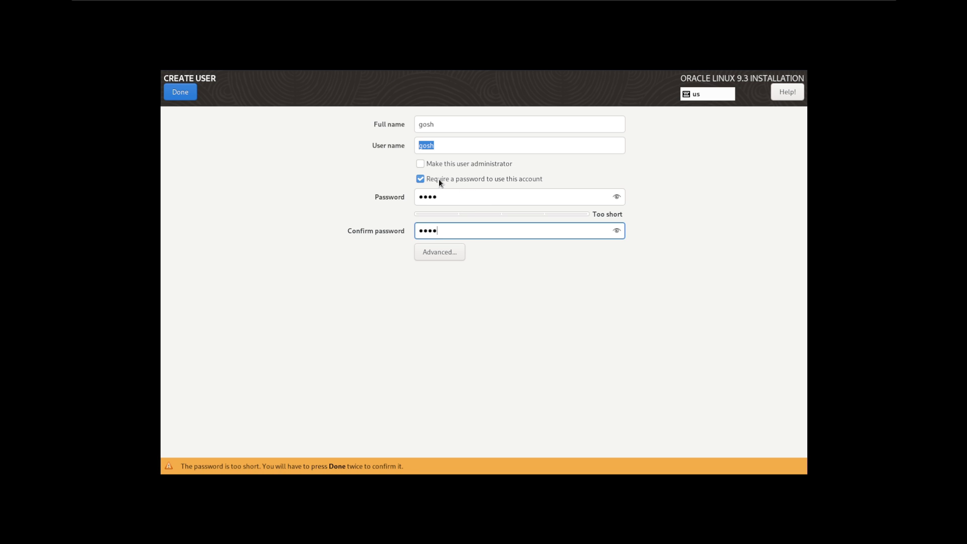
pyautogui.click(444, 165)
# Save the advanced user settings and try to finish the user account
pyautogui.click(439, 250)
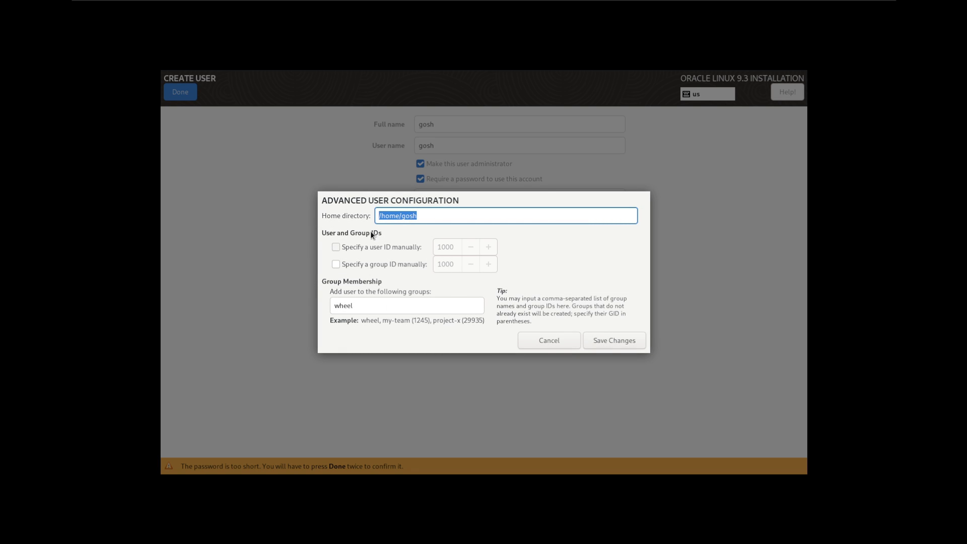
pyautogui.click(615, 343)
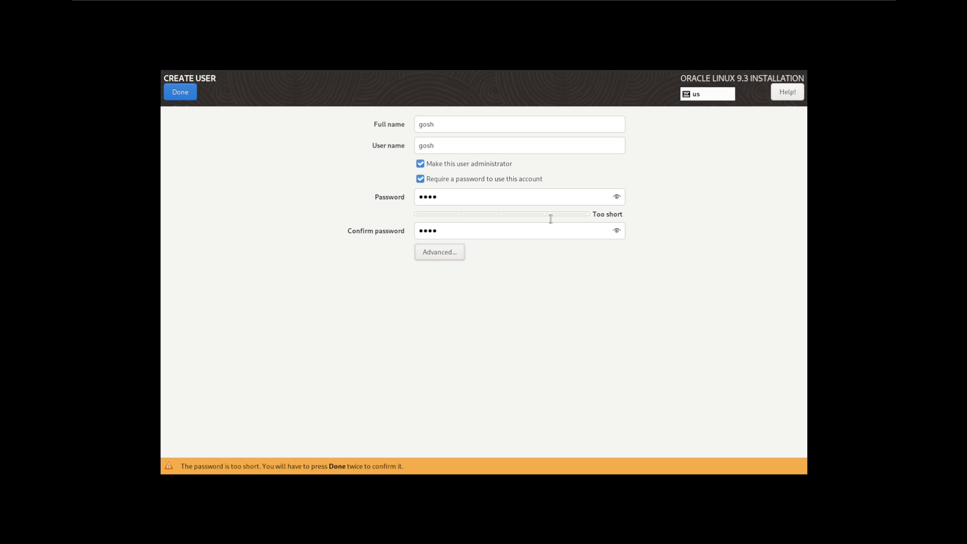
pyautogui.click(183, 92)
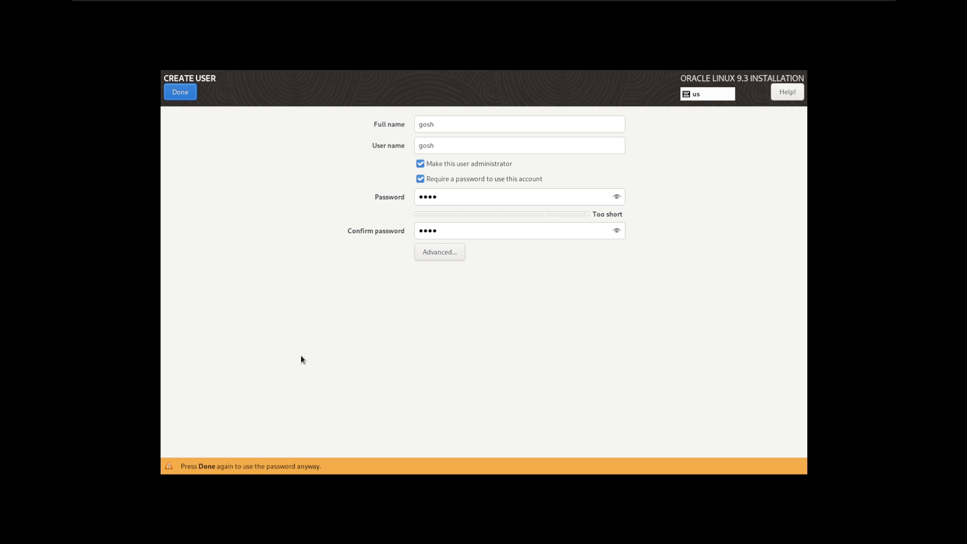
# Accept the short password, let the installation complete, and reboot into the new system
pyautogui.click(183, 93)
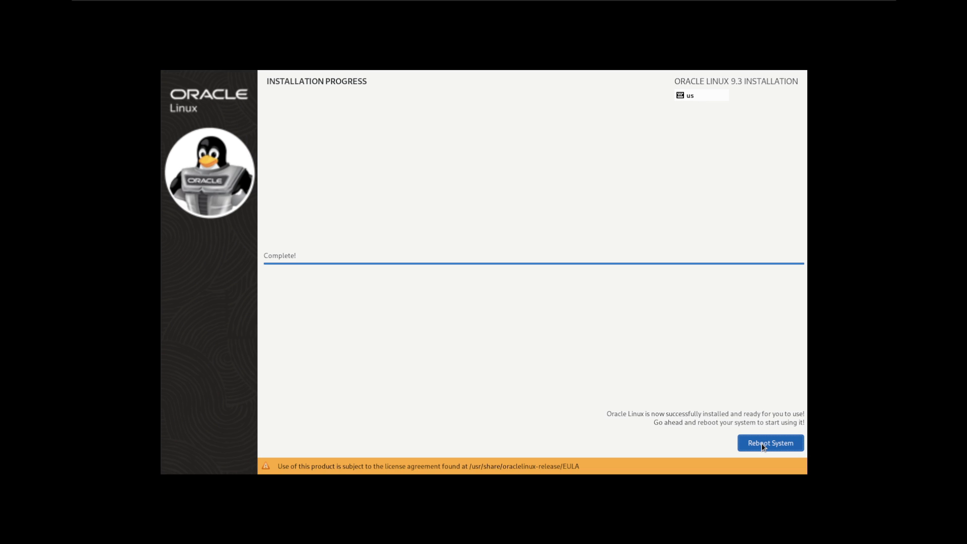
pyautogui.click(770, 443)
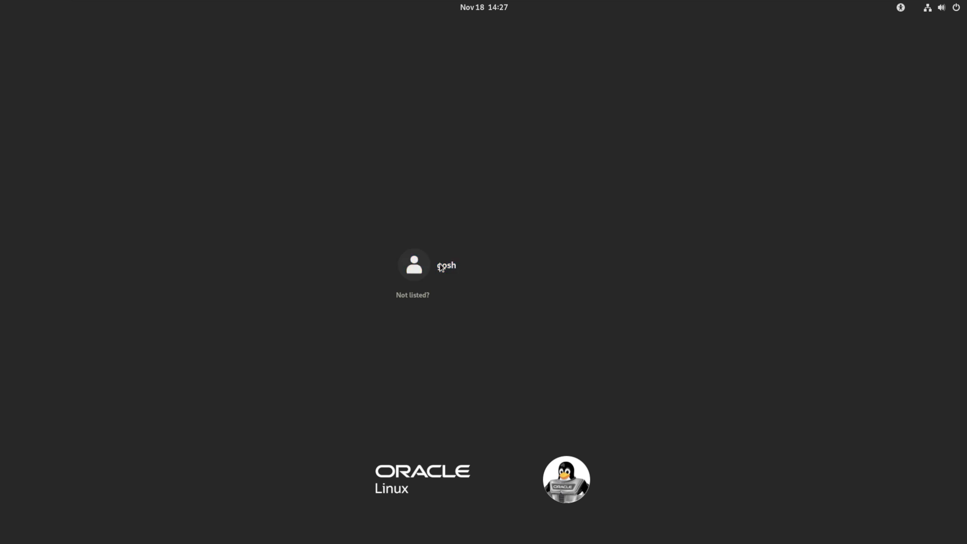
# Log in with the default GNOME session and decline the welcome tour
pyautogui.press('Return')
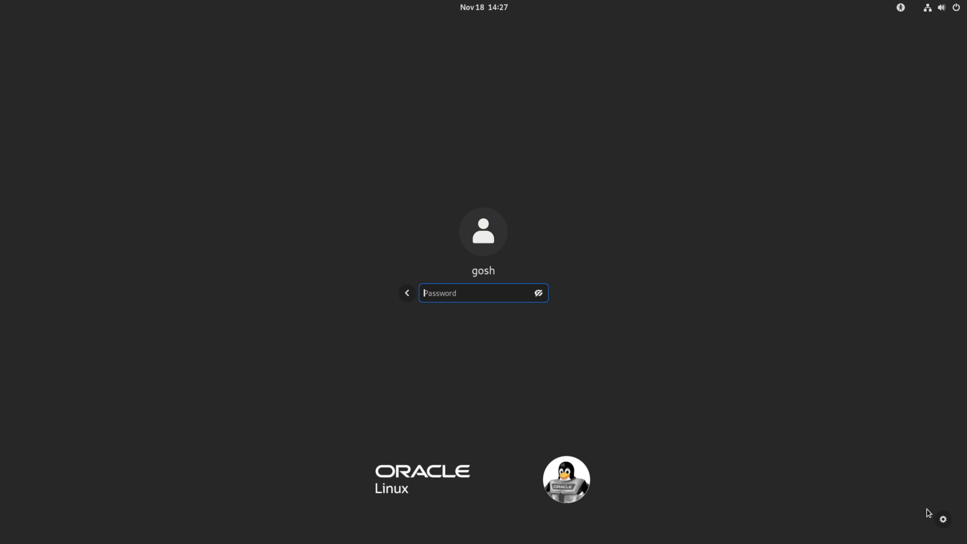
pyautogui.click(944, 519)
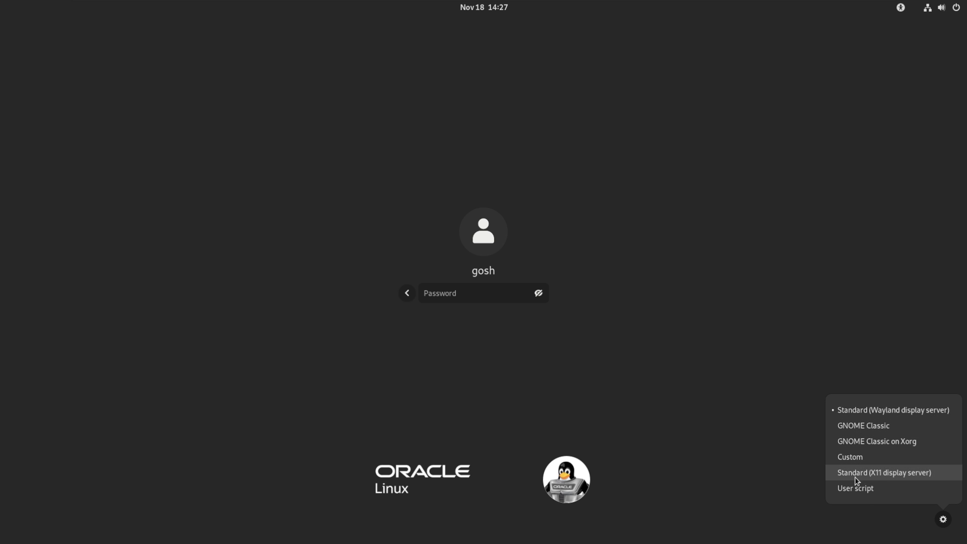
pyautogui.click(446, 295)
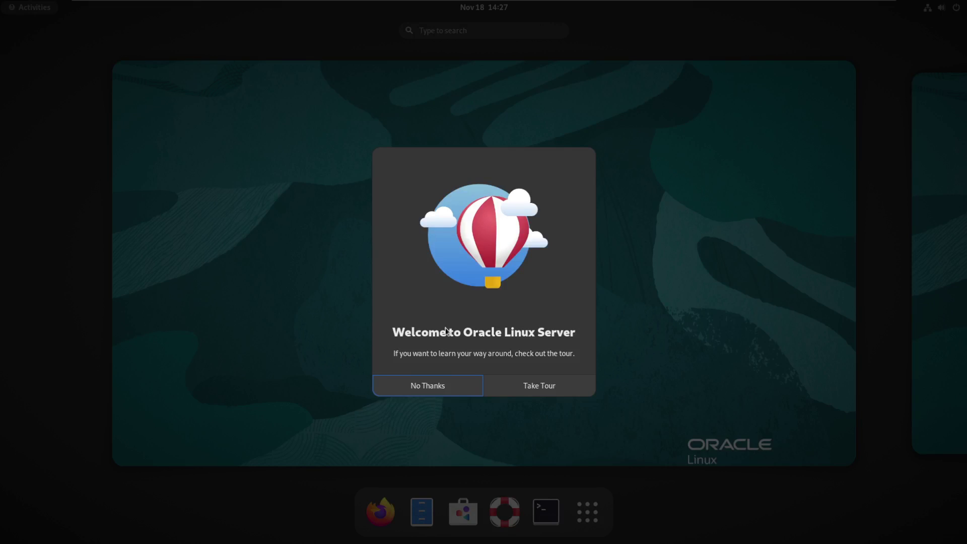
pyautogui.click(437, 387)
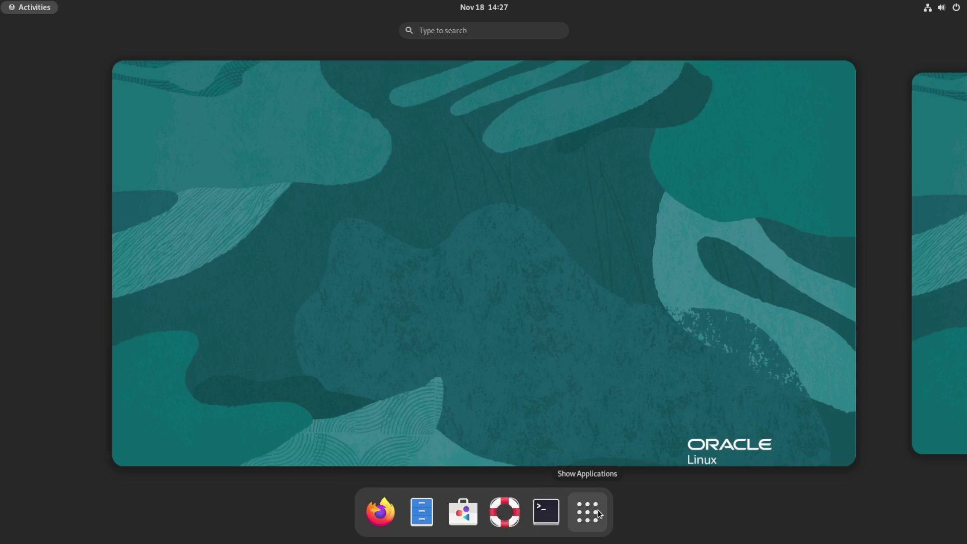
# Open the home folder in Files, then close the window
pyautogui.click(421, 513)
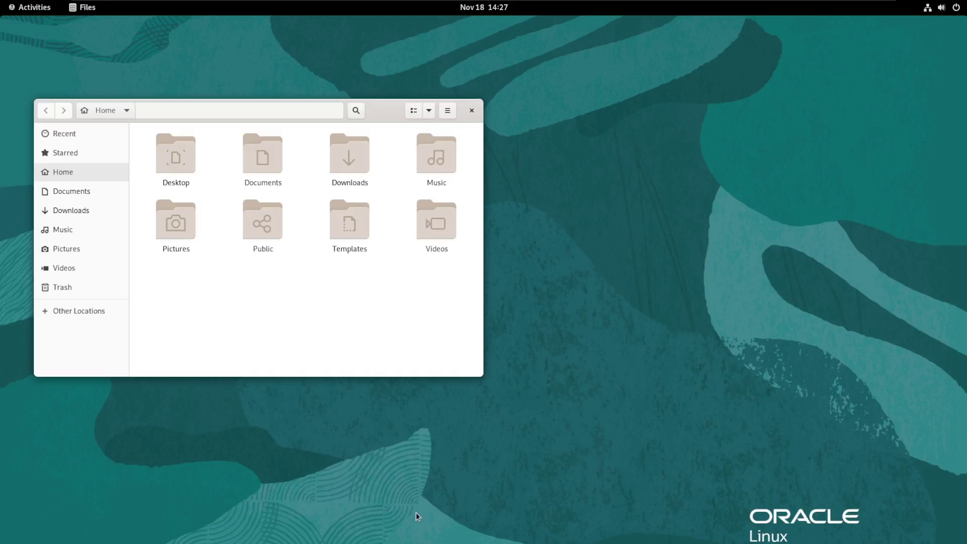
pyautogui.moveTo(377, 107); pyautogui.dragTo(502, 111)
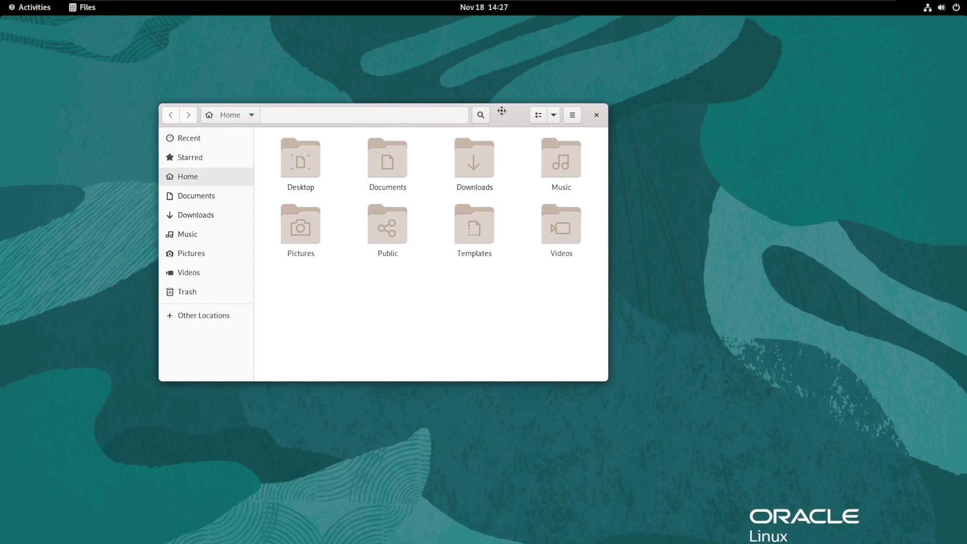
pyautogui.click(597, 115)
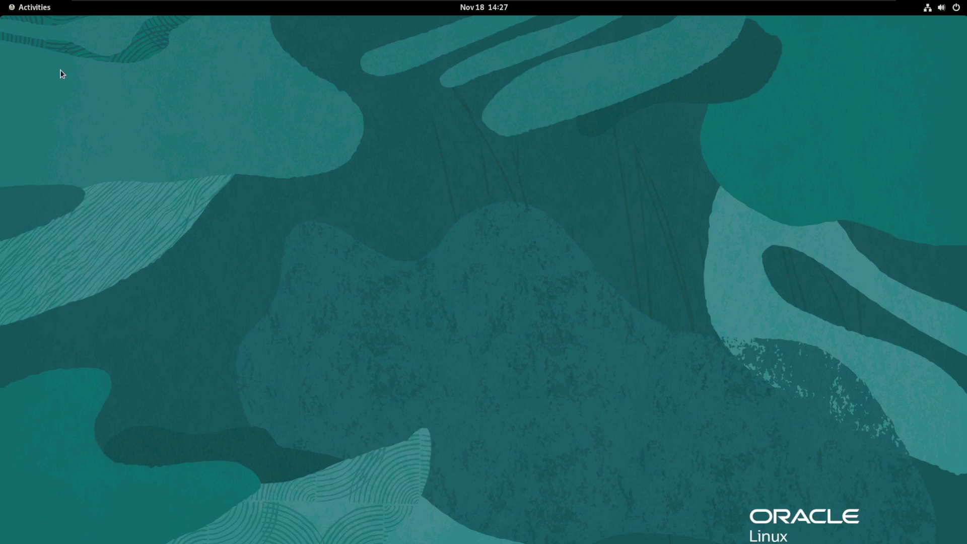
# Run neofetch in a new Terminal, confirming it is not installed, then open the overview
pyautogui.moveTo(2, 2)
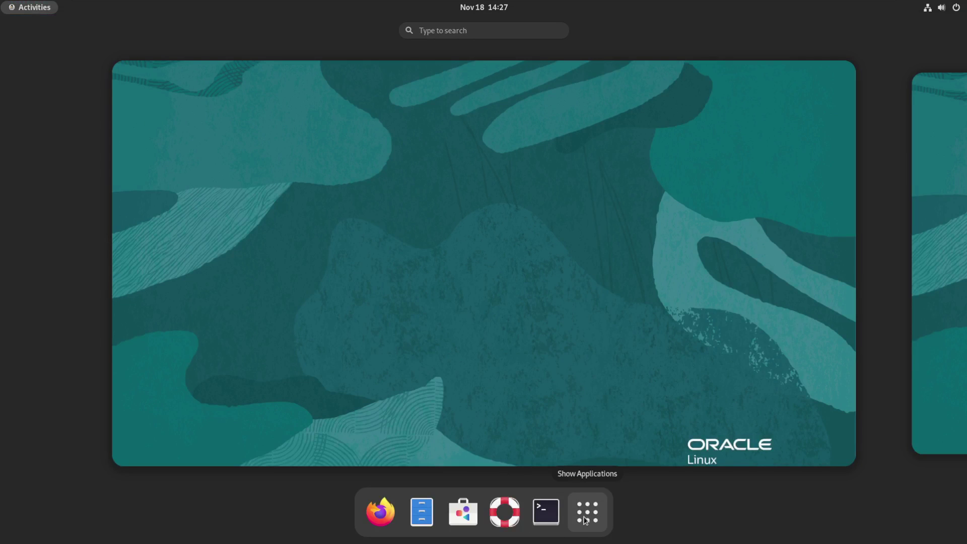
pyautogui.click(546, 512)
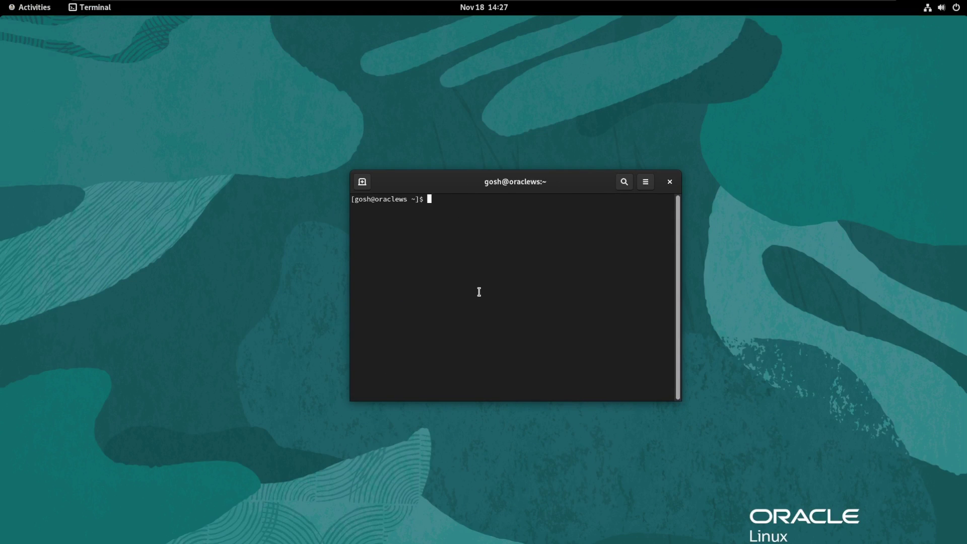
pyautogui.write('neofetch')
pyautogui.press('Return')
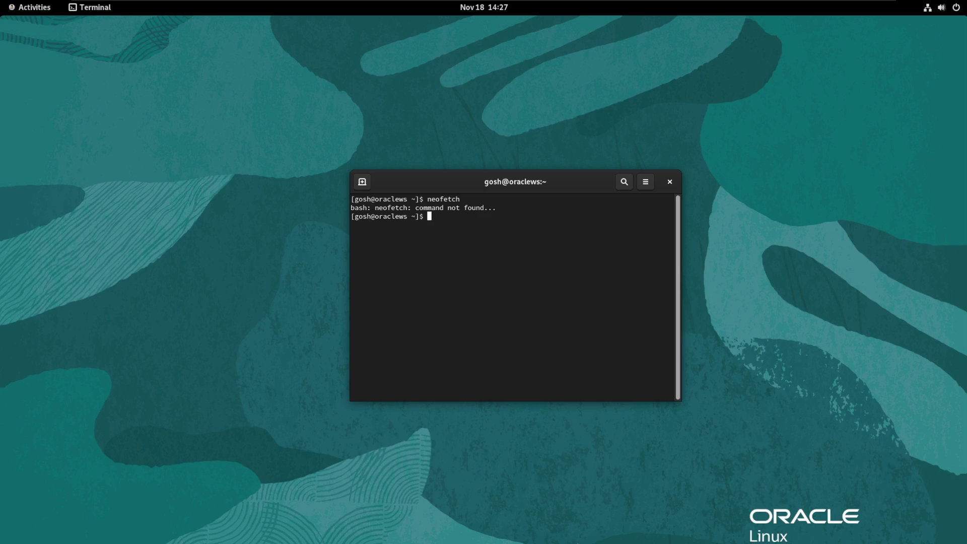
pyautogui.press('super')
# Open Settings from the applications list and review the About system details
pyautogui.click(592, 515)
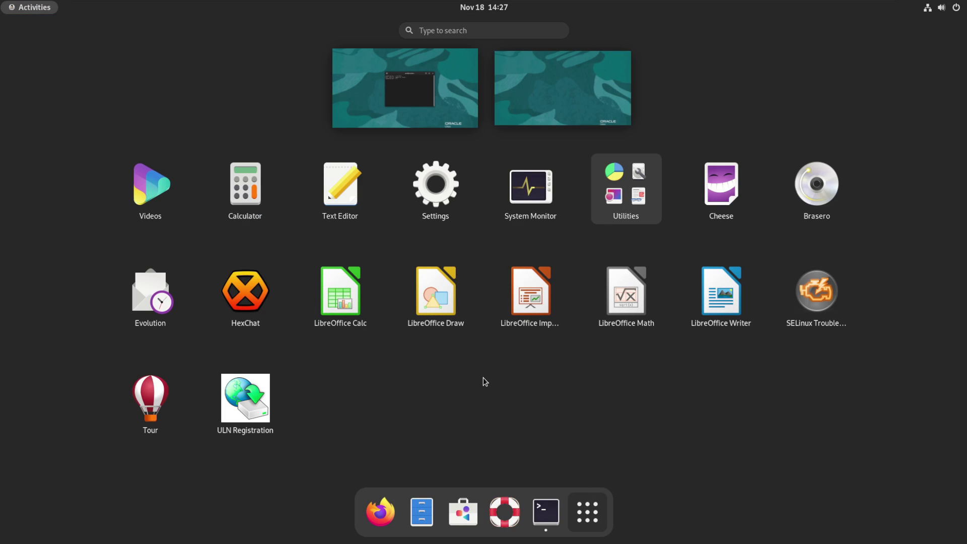
pyautogui.click(425, 192)
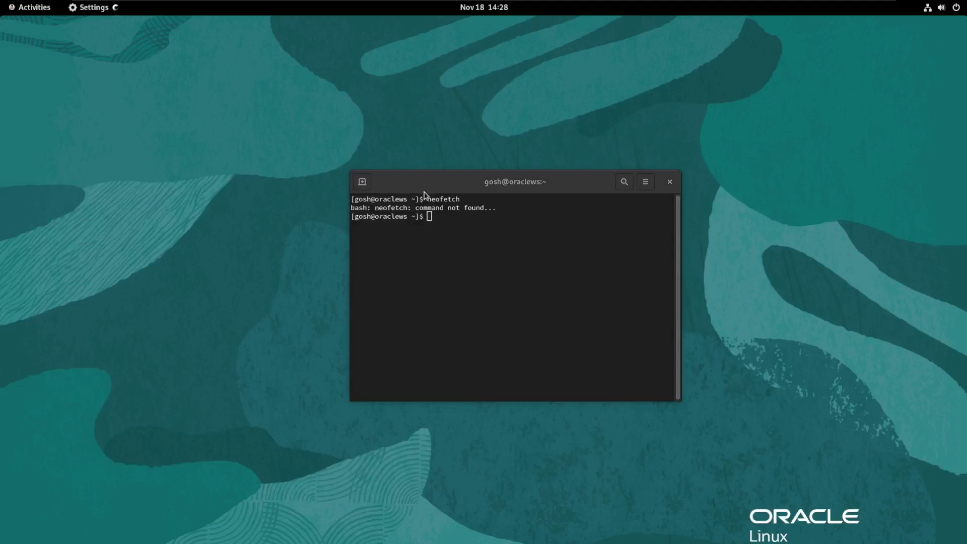
pyautogui.scroll(-8, 115, 280)
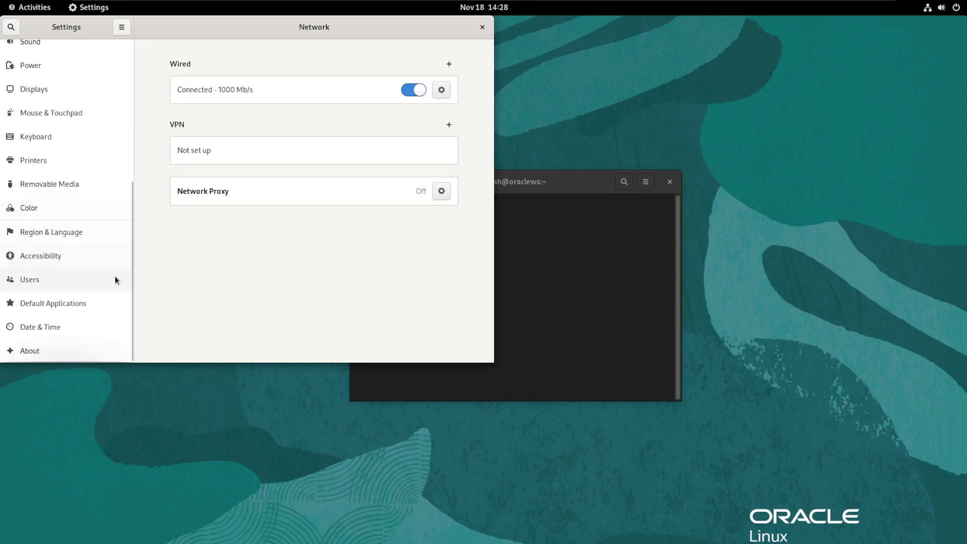
pyautogui.click(50, 346)
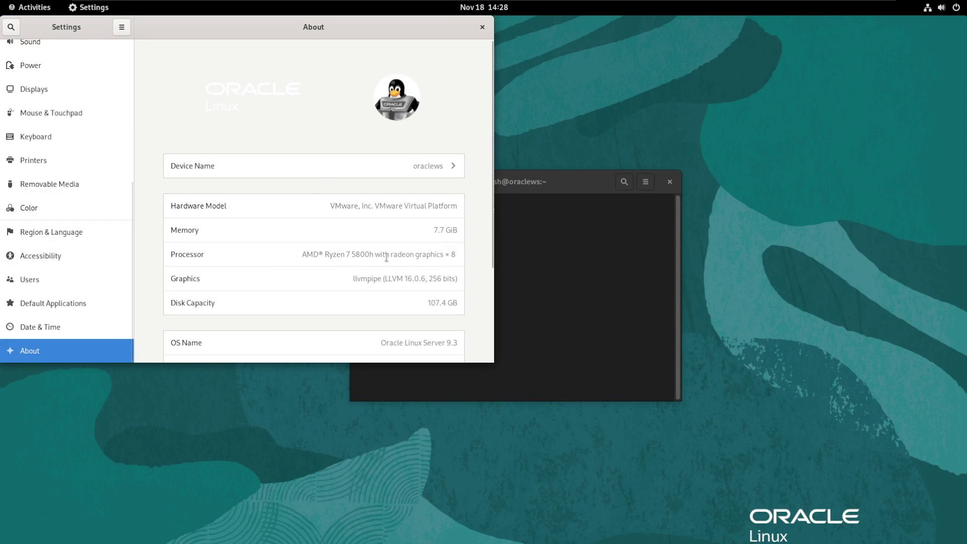
pyautogui.scroll(-3, 379, 261)
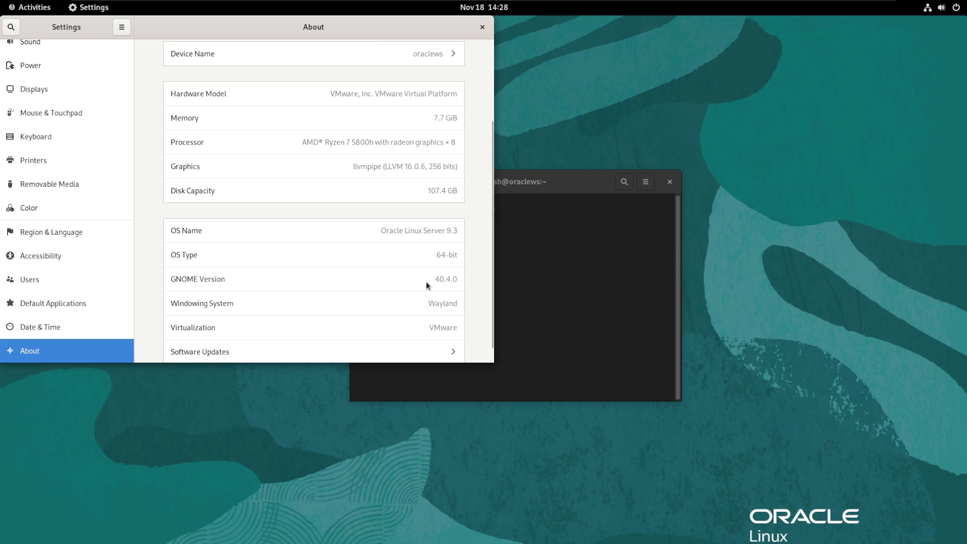
pyautogui.scroll(-1, 421, 280)
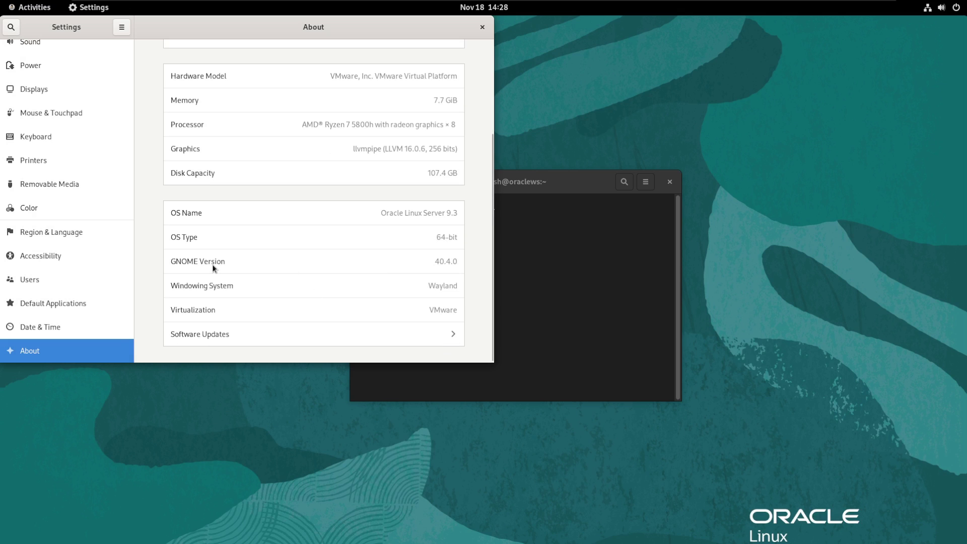
pyautogui.scroll(3, 213, 264)
pyautogui.scroll(5, 30, 231)
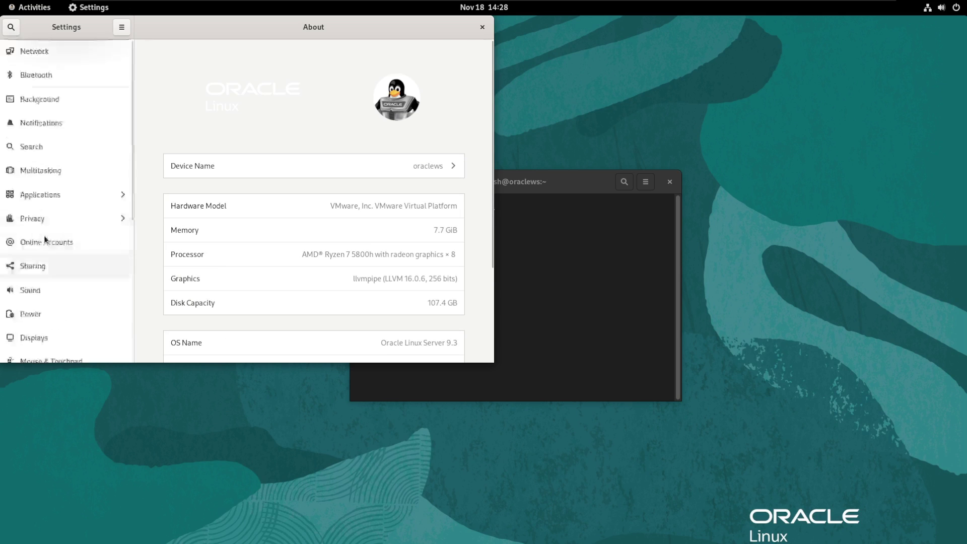
pyautogui.moveTo(54, 30); pyautogui.dragTo(192, 160)
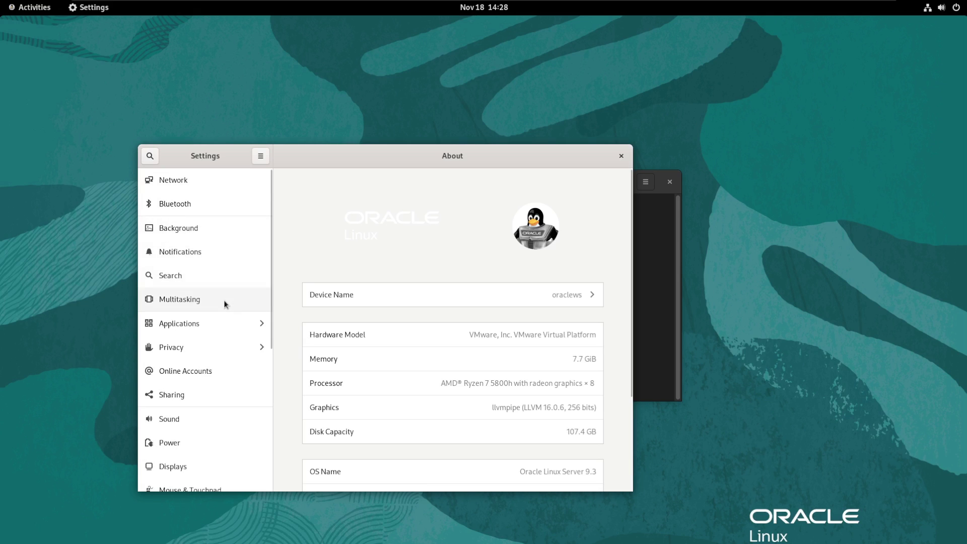
pyautogui.scroll(-5, 219, 302)
pyautogui.scroll(-3, 219, 302)
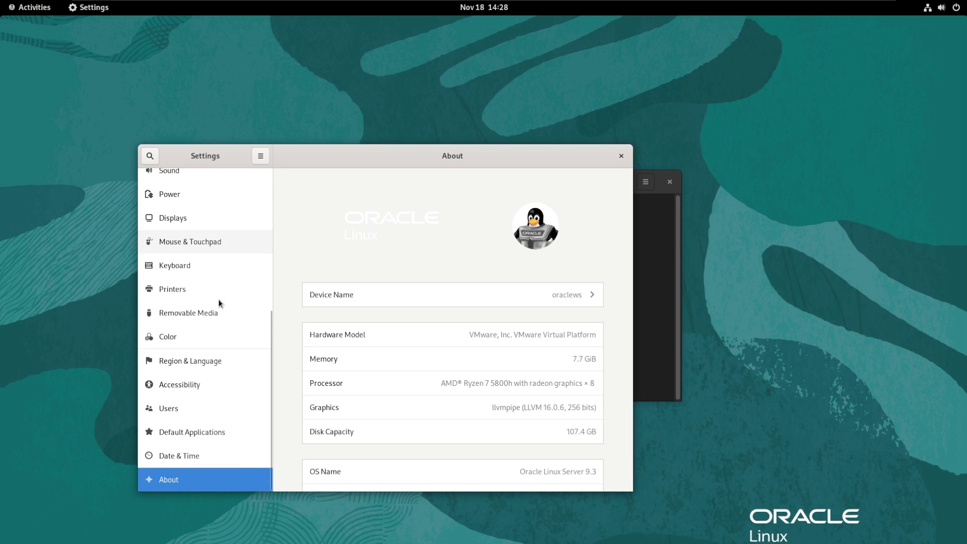
pyautogui.scroll(8, 216, 353)
# Browse the Background, Bluetooth, Displays and Night Light pages, then close Settings
pyautogui.click(182, 232)
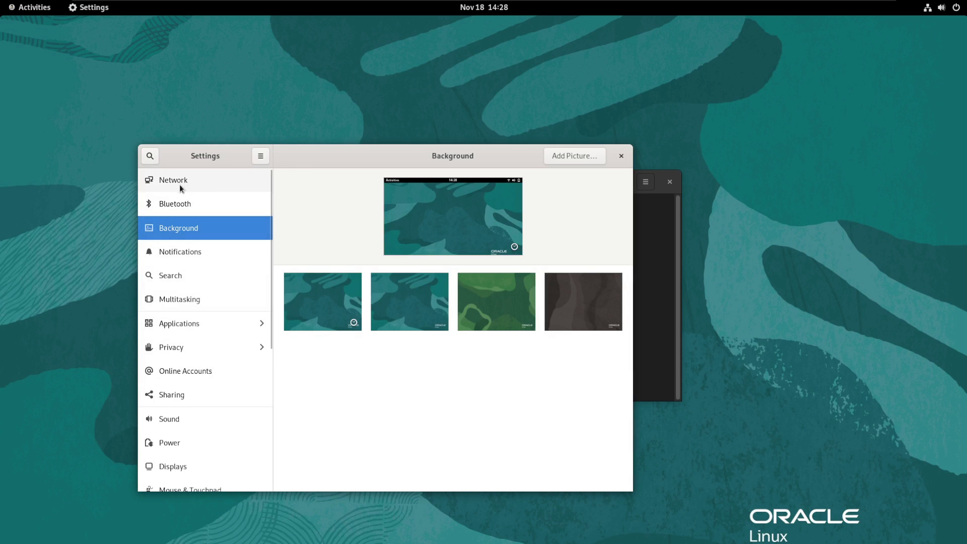
pyautogui.click(180, 206)
pyautogui.scroll(-3, 213, 394)
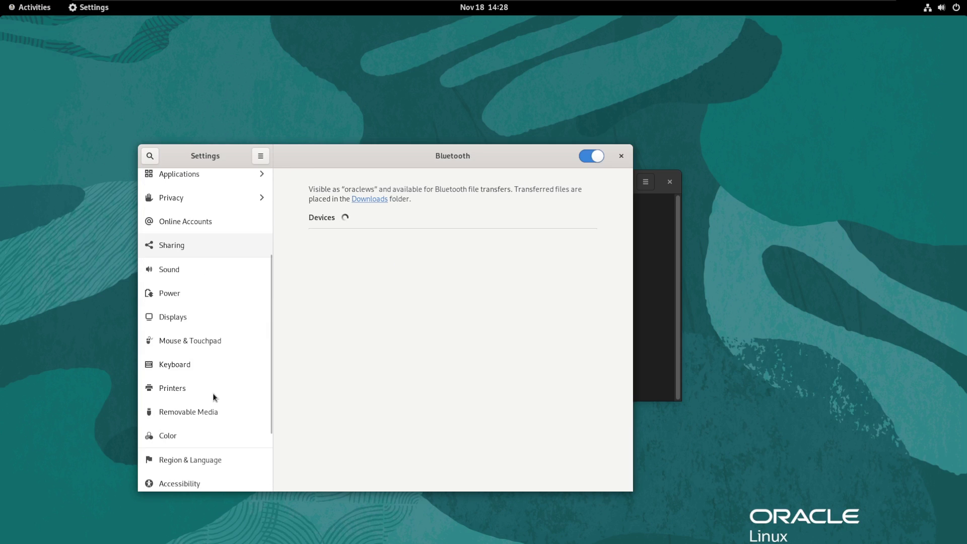
pyautogui.click(179, 316)
pyautogui.scroll(3, 173, 338)
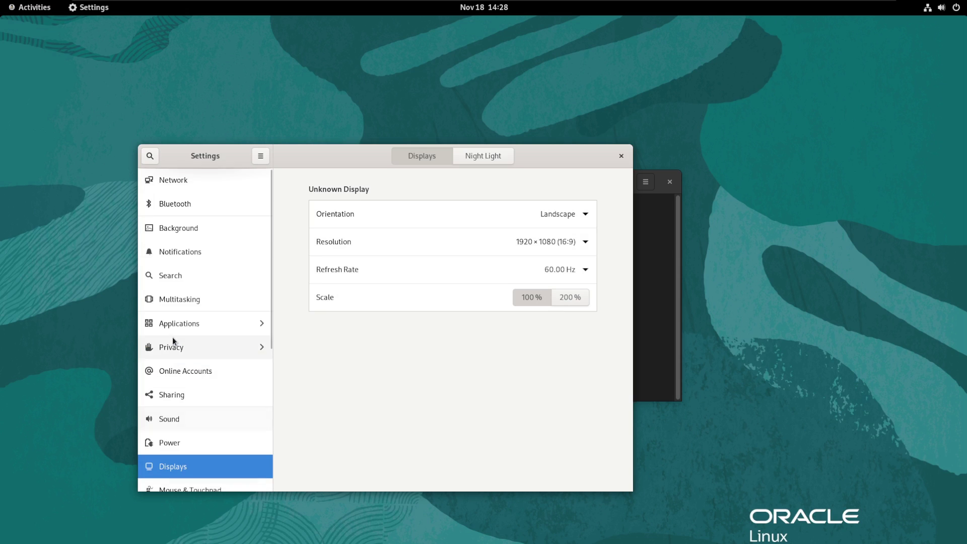
pyautogui.click(481, 156)
pyautogui.click(422, 155)
pyautogui.scroll(-5, 223, 319)
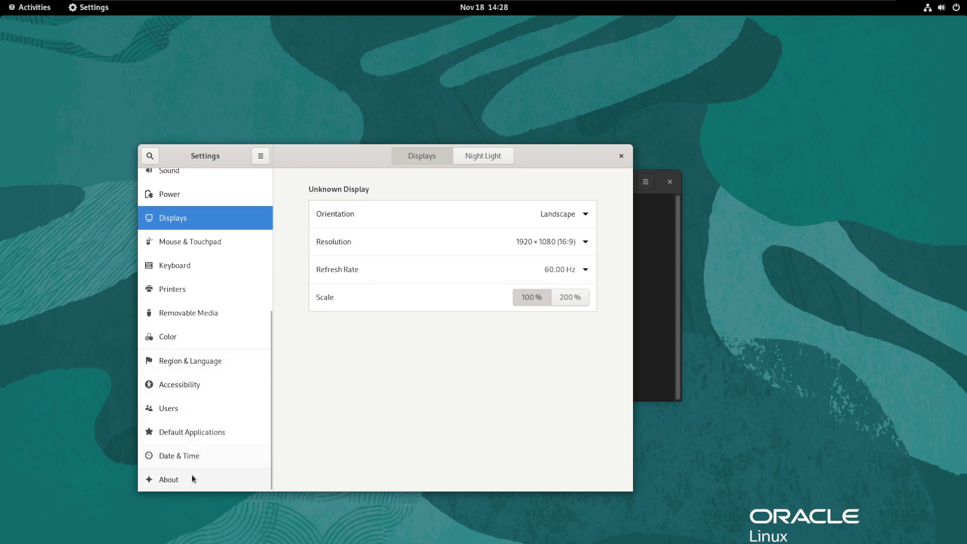
pyautogui.scroll(5, 191, 439)
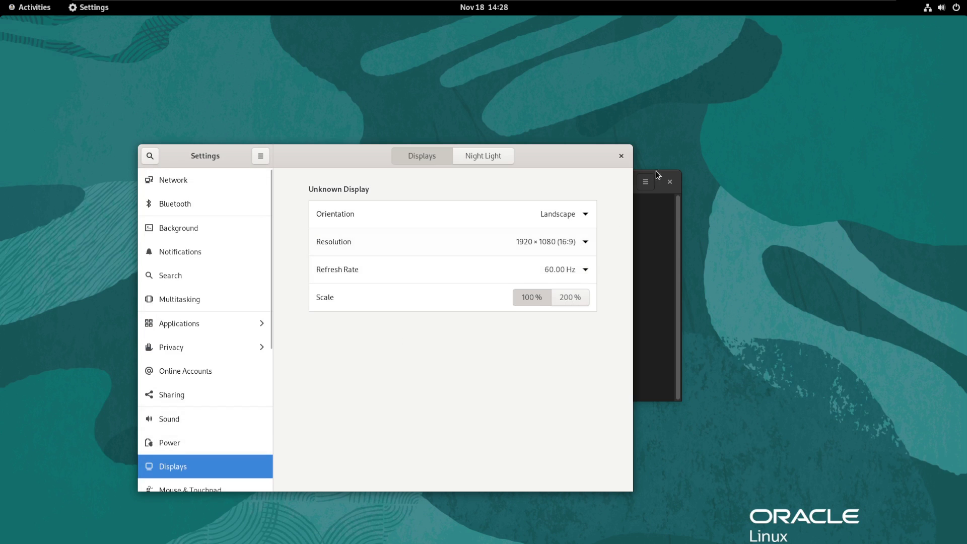
pyautogui.click(619, 156)
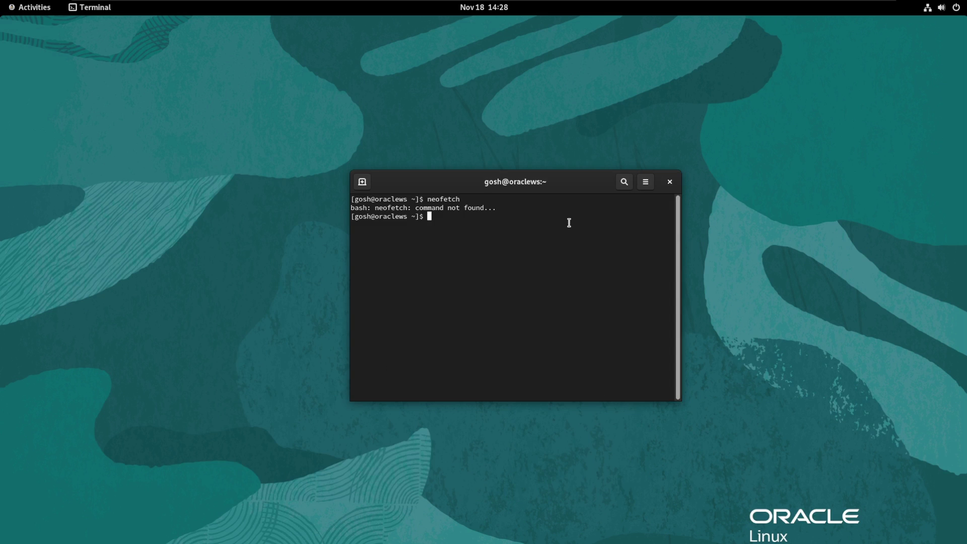
# Update the system with sudo dnf update, accepting the 21 upgrades and signing keys
pyautogui.write('sudo dnf updat')
pyautogui.write('e')
pyautogui.press('Return')
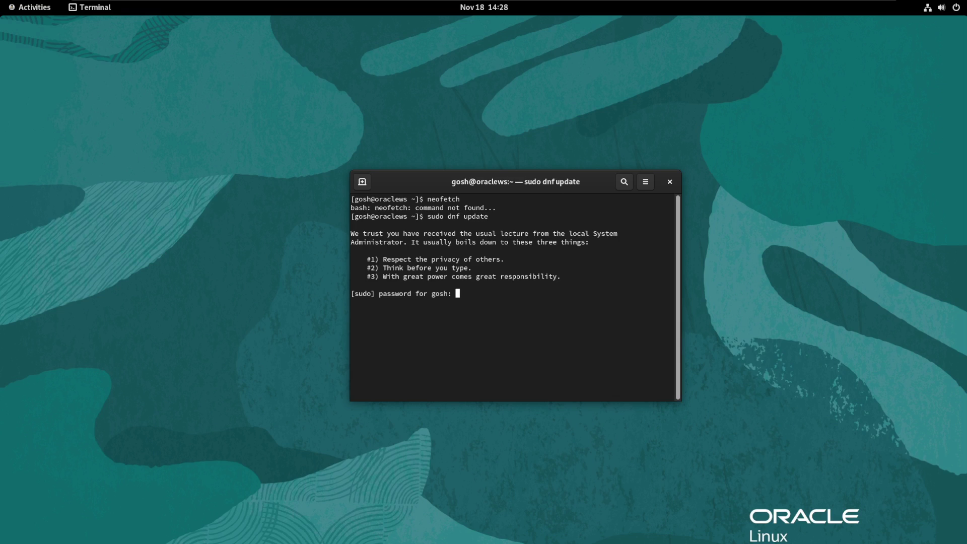
pyautogui.press('Return')
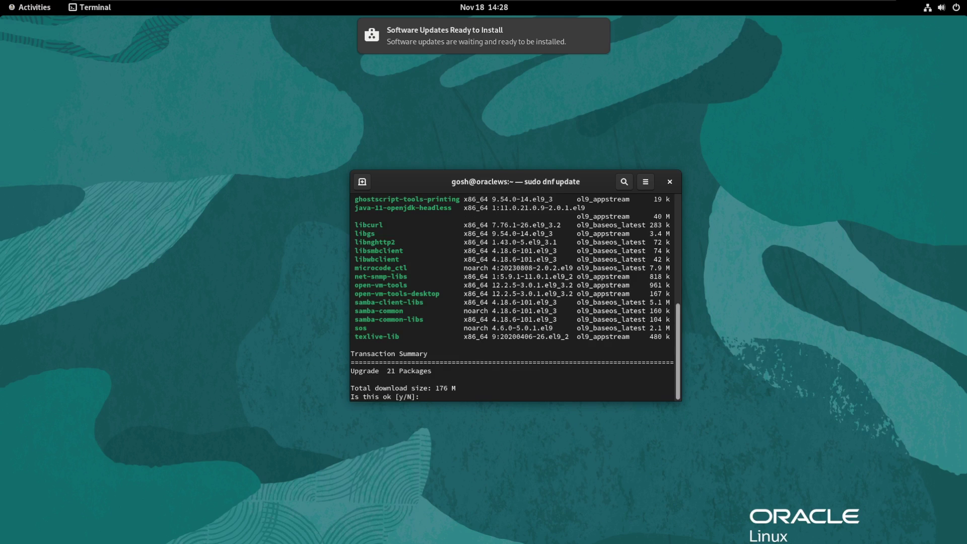
pyautogui.write('y')
pyautogui.press('Return')
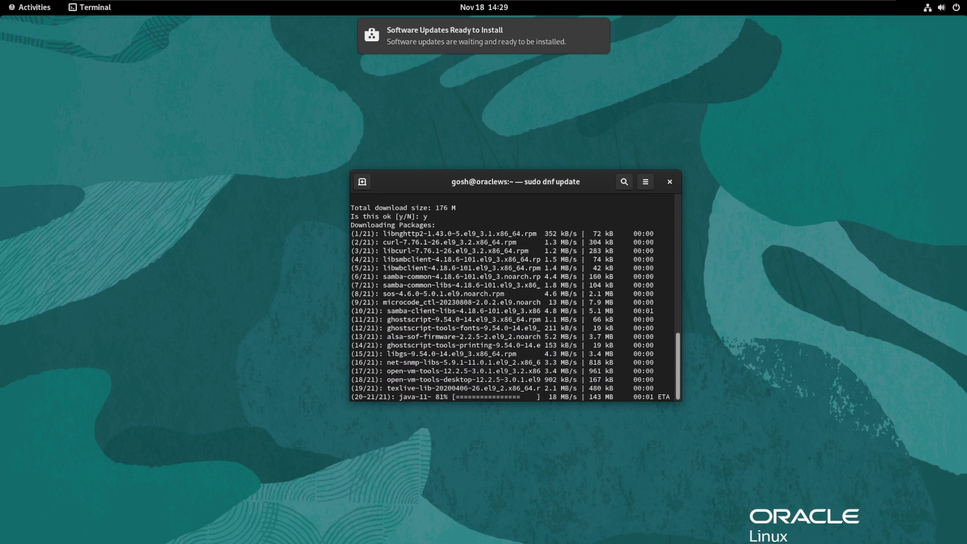
pyautogui.write('y')
pyautogui.press('Return')
pyautogui.write('y')
pyautogui.press('Return')
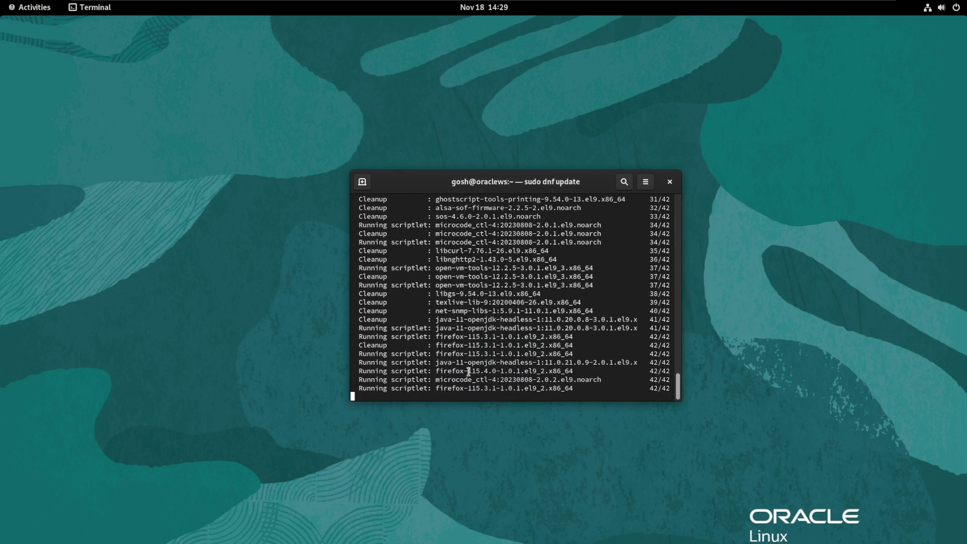
# Try installing neofetch with dnf and review the 'Unable to find a match' error
pyautogui.moveTo(480, 173); pyautogui.dragTo(424, 161)
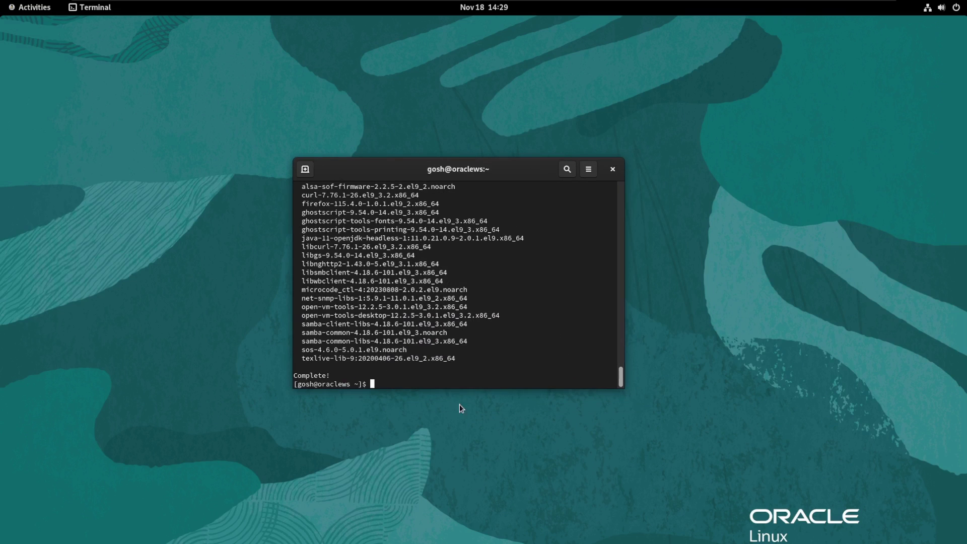
pyautogui.write('sudo ddnf install neofetch')
pyautogui.press('Return')
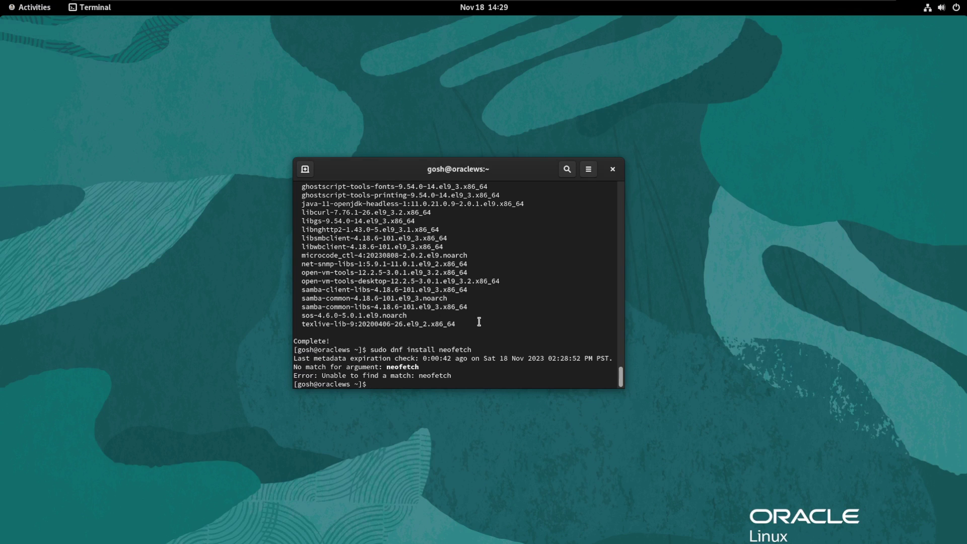
pyautogui.scroll(15, 489, 331)
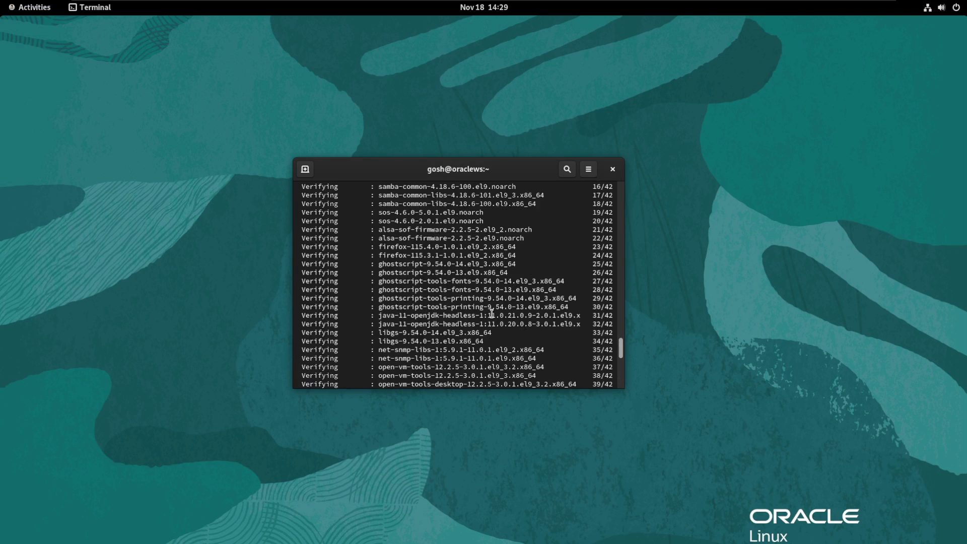
pyautogui.scroll(20, 491, 313)
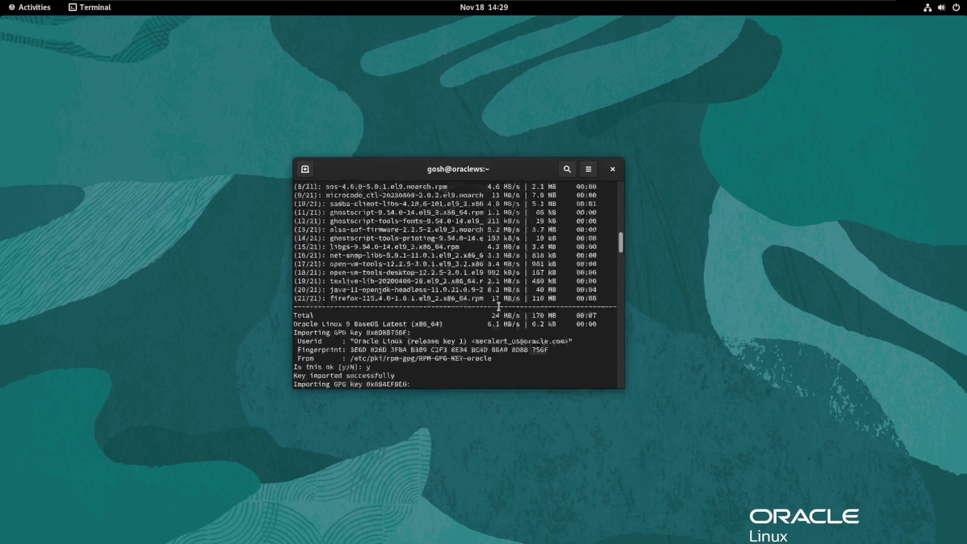
pyautogui.scroll(20, 613, 250)
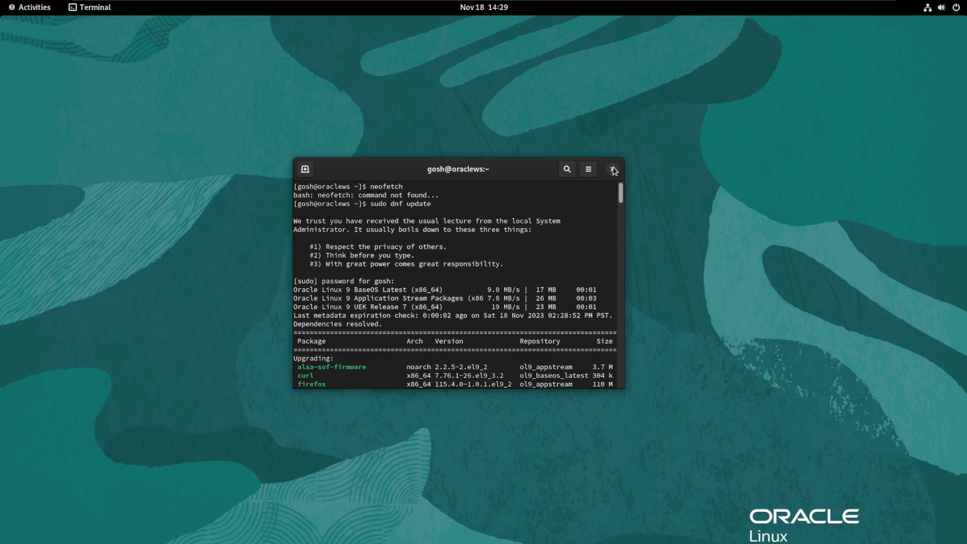
# Close the terminal and bring up GNOME Software's Software Repositories list
pyautogui.click(612, 169)
pyautogui.click(13, 11)
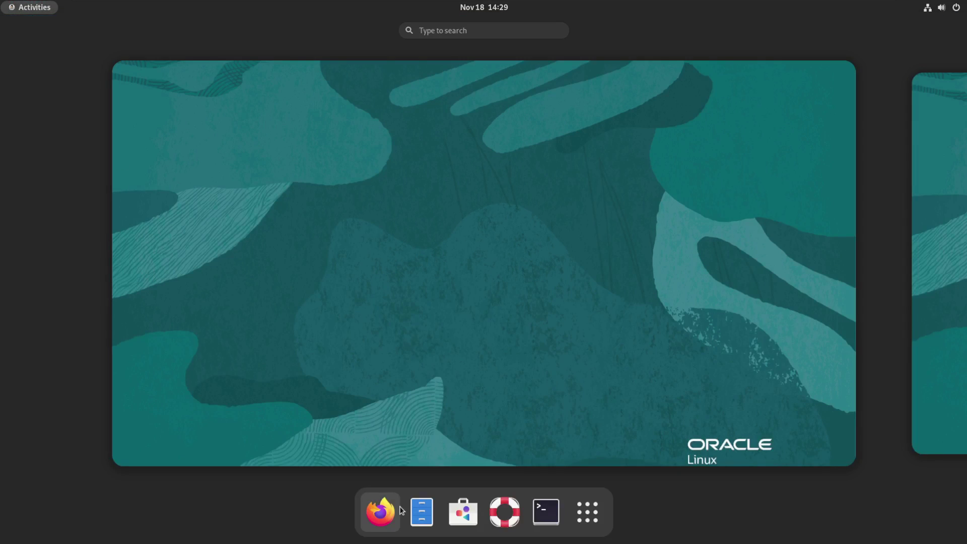
pyautogui.click(460, 509)
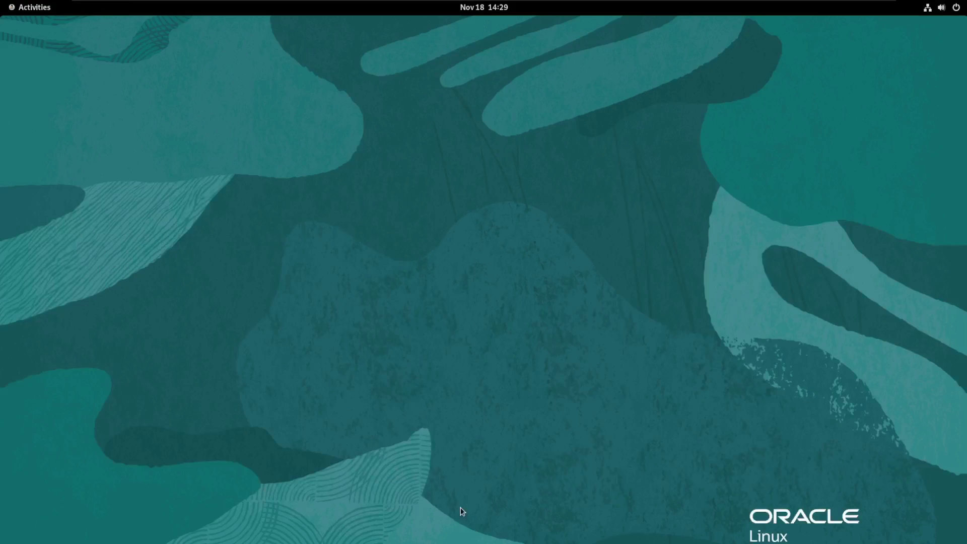
pyautogui.click(473, 337)
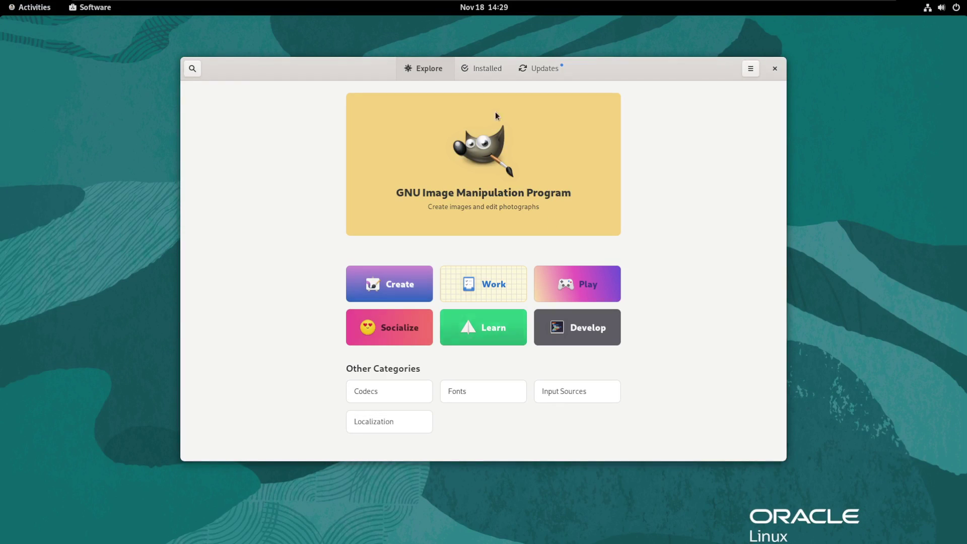
pyautogui.click(750, 69)
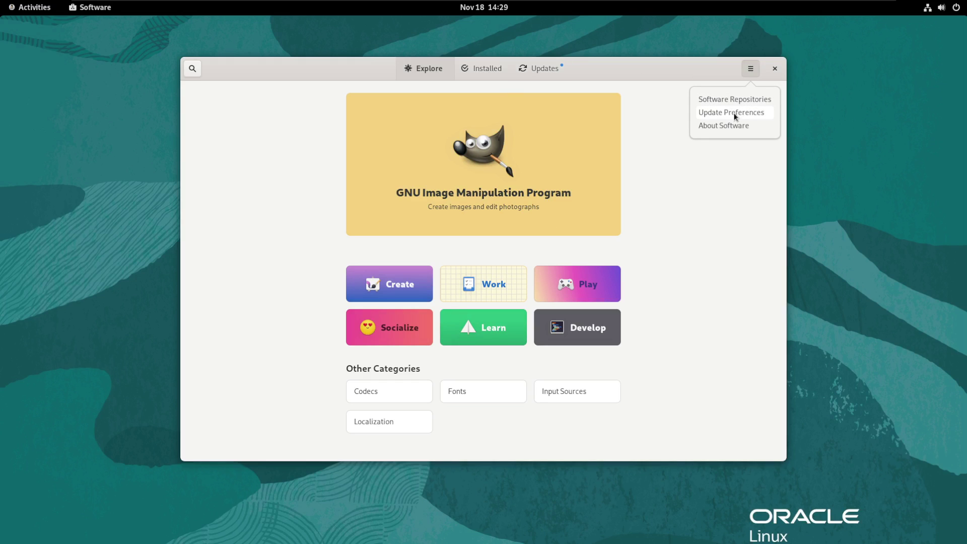
pyautogui.click(727, 100)
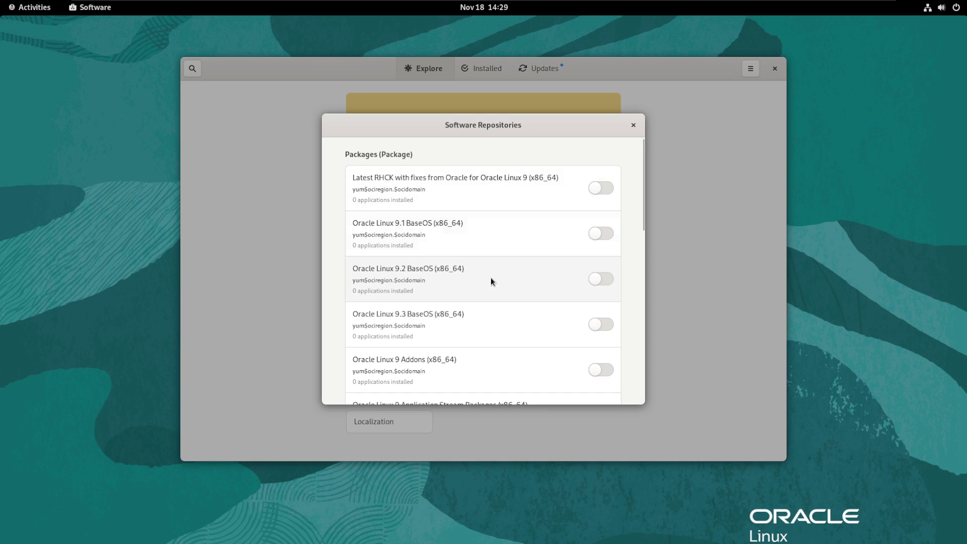
# Enable the Linux Vendor Firmware Service repository, authorising it with the account password
pyautogui.scroll(-1, 491, 279)
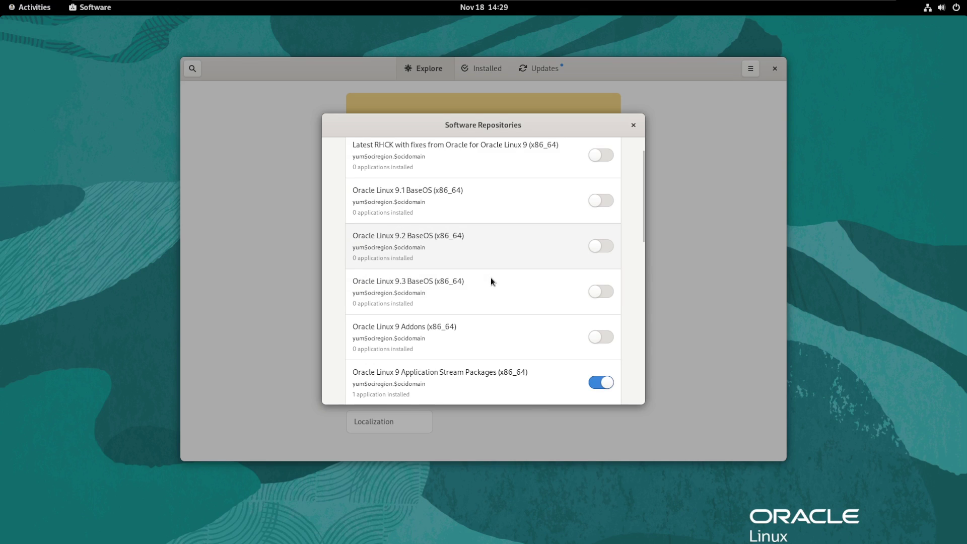
pyautogui.scroll(-2, 467, 305)
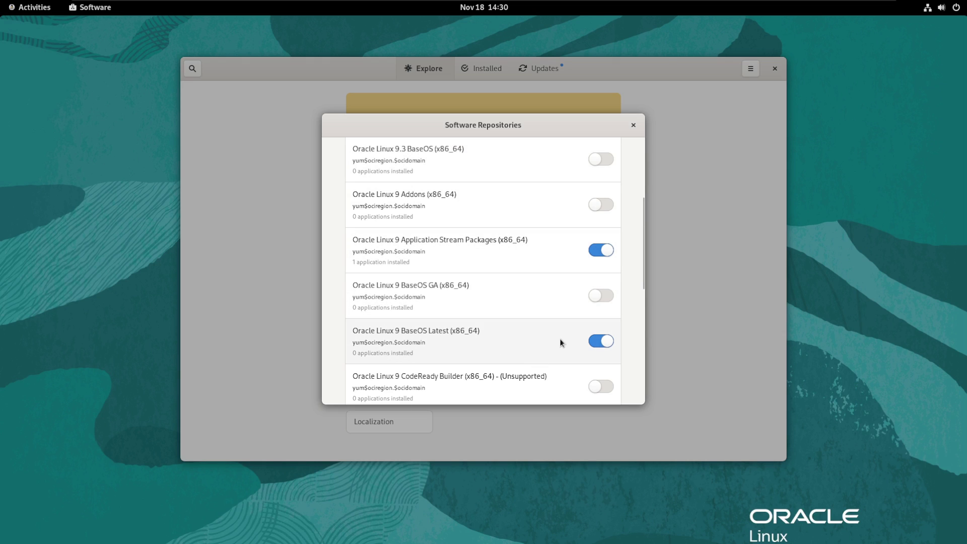
pyautogui.scroll(-5, 560, 340)
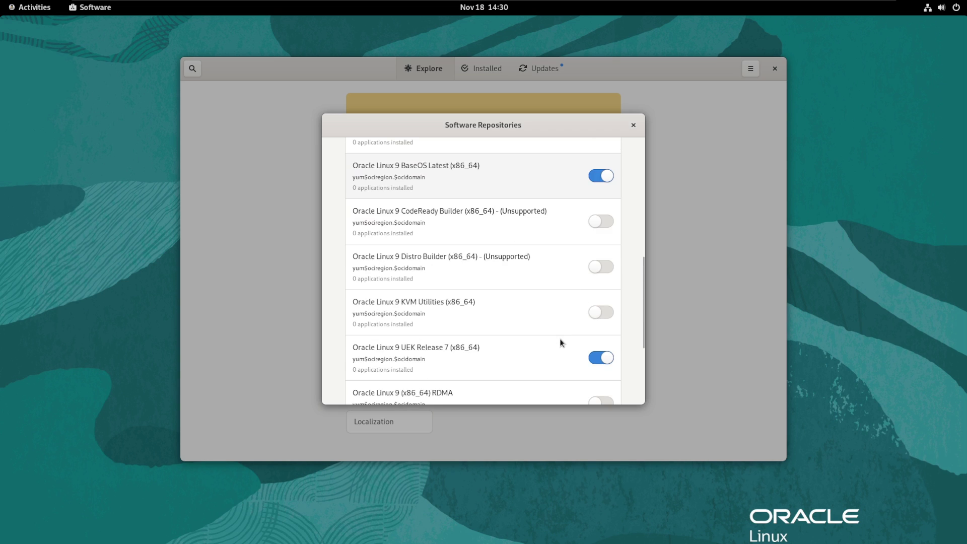
pyautogui.scroll(-3, 560, 339)
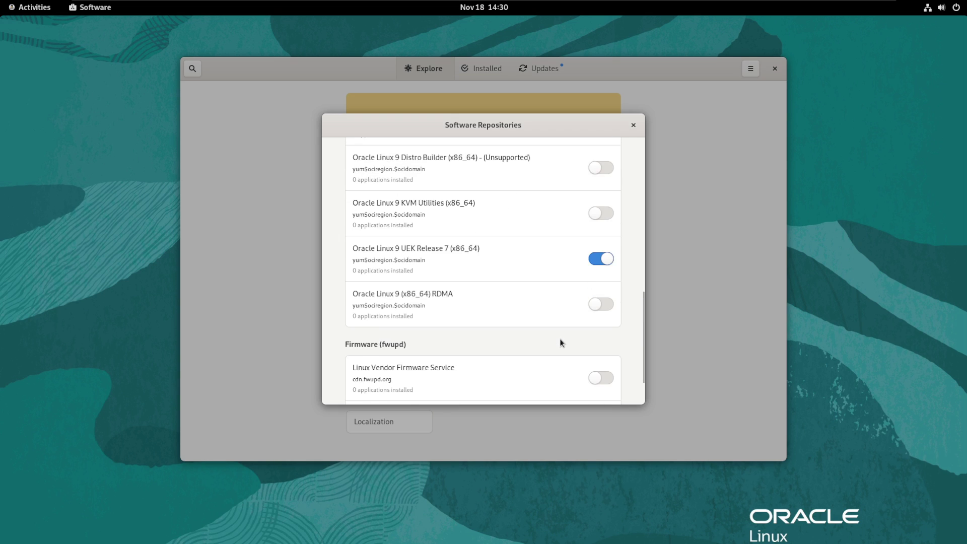
pyautogui.scroll(-2, 560, 343)
pyautogui.click(600, 324)
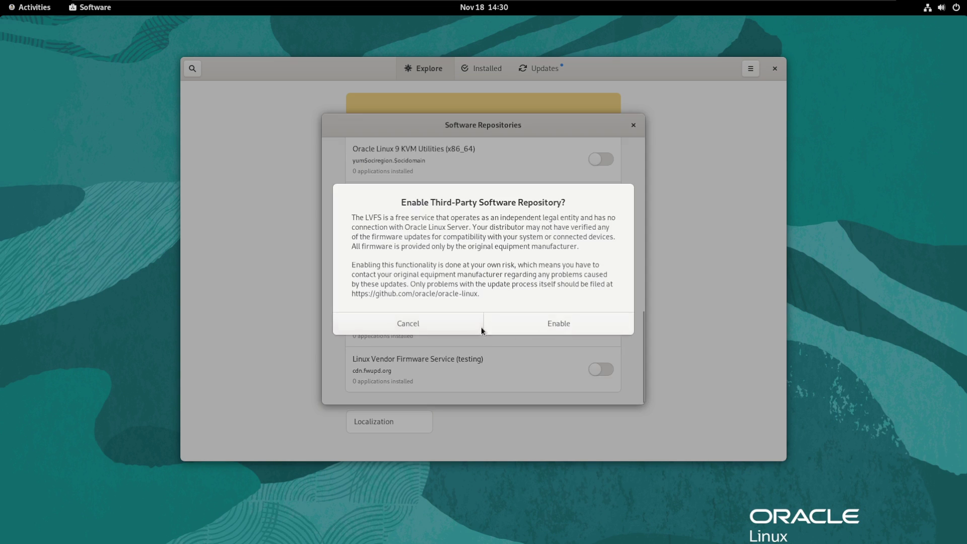
pyautogui.click(542, 324)
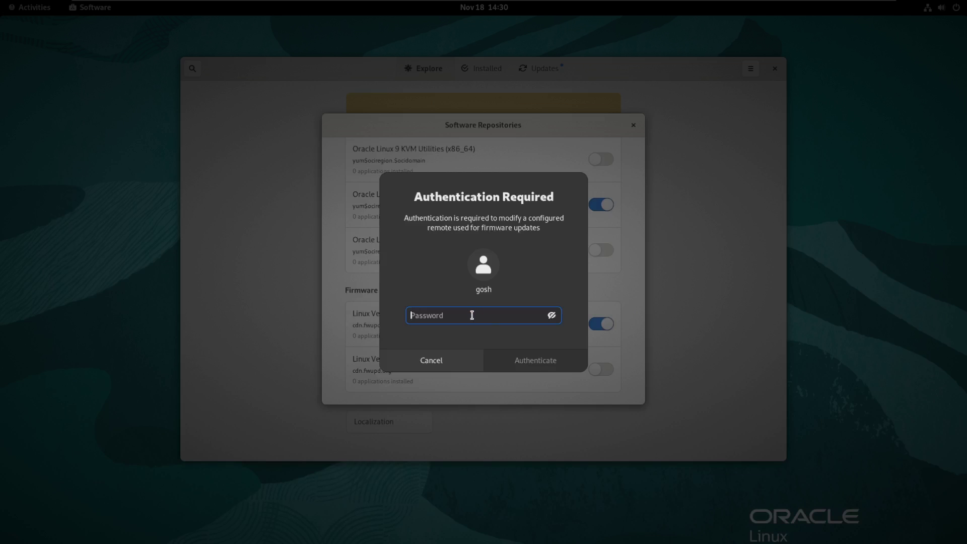
pyautogui.write('********')
pyautogui.press('Return')
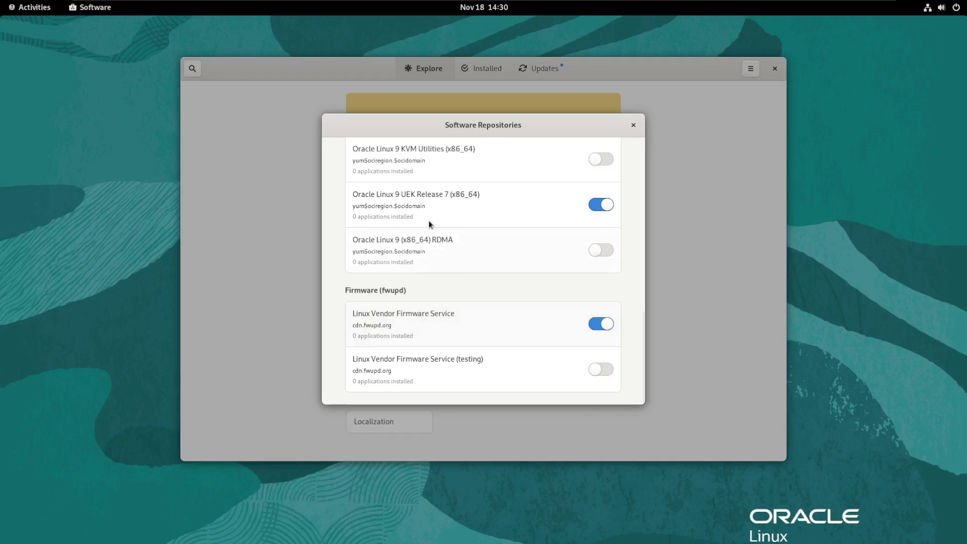
# Review the pending OS Updates and Firefox 115.4.0 update, then close GNOME Software
pyautogui.scroll(5, 429, 220)
pyautogui.scroll(6, 497, 313)
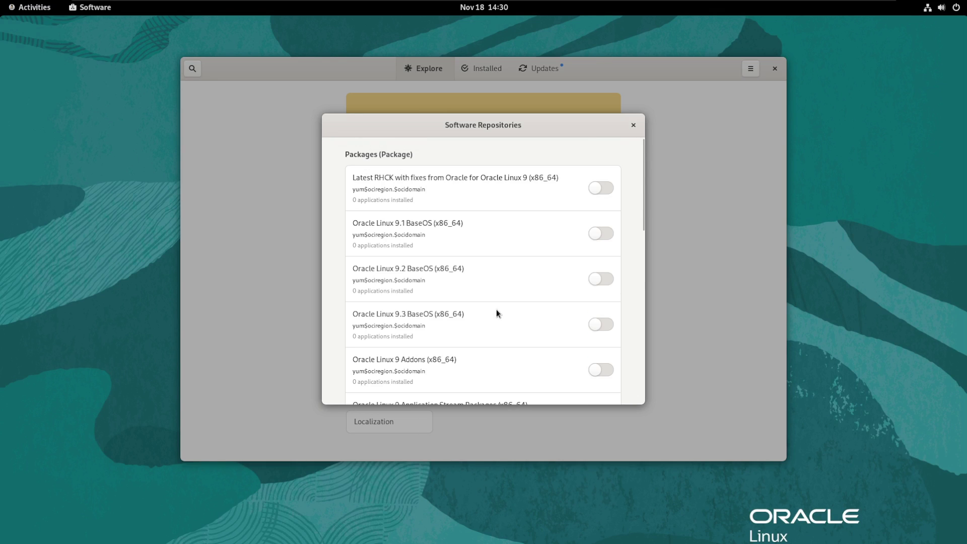
pyautogui.scroll(-1, 497, 309)
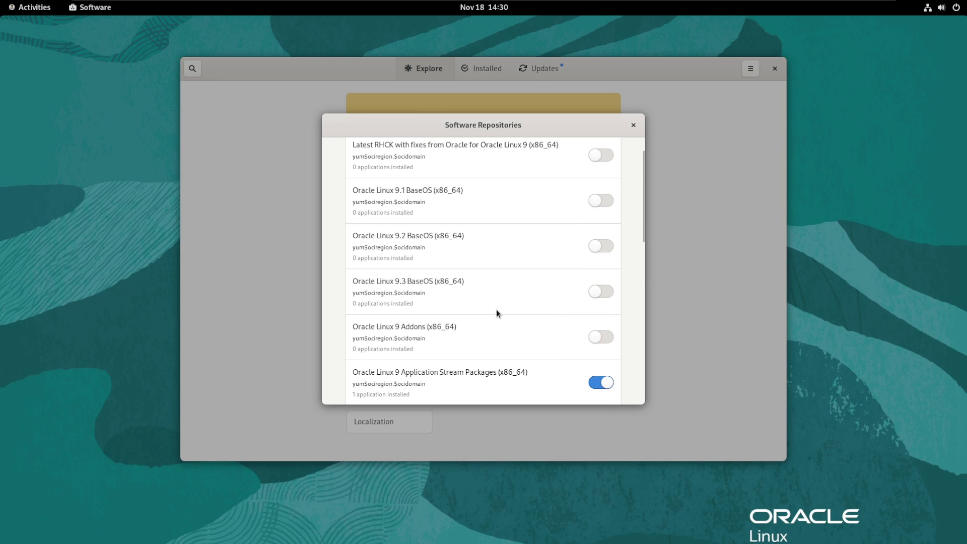
pyautogui.click(633, 125)
pyautogui.click(543, 69)
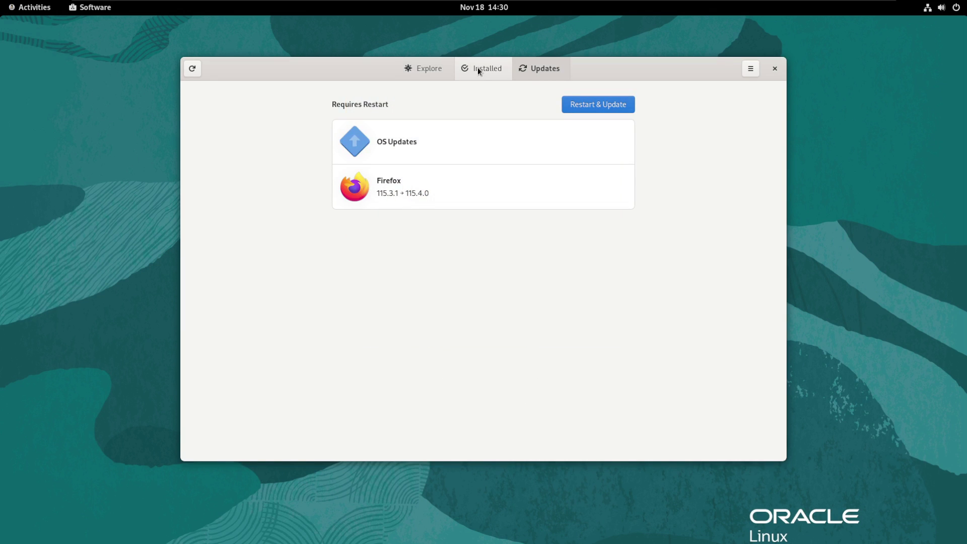
pyautogui.click(477, 69)
pyautogui.click(409, 69)
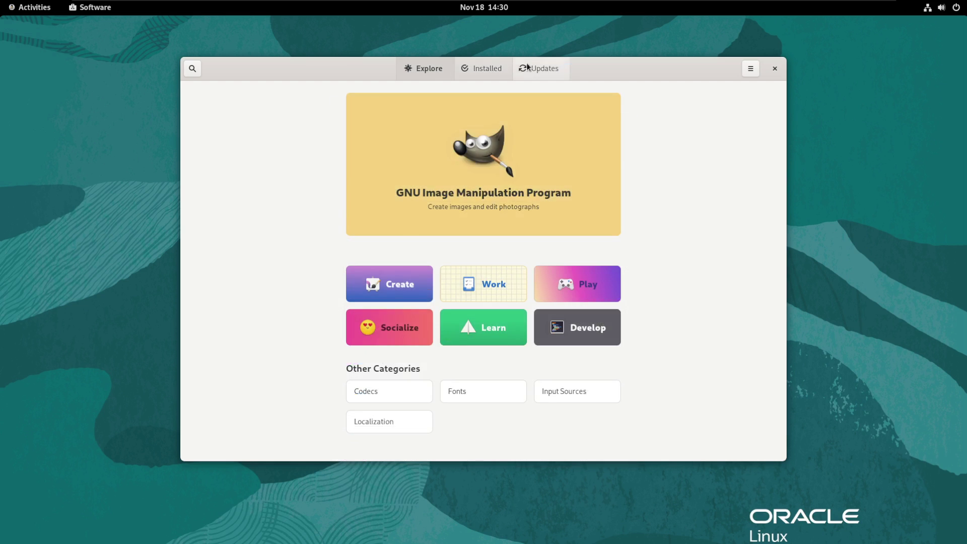
pyautogui.click(540, 69)
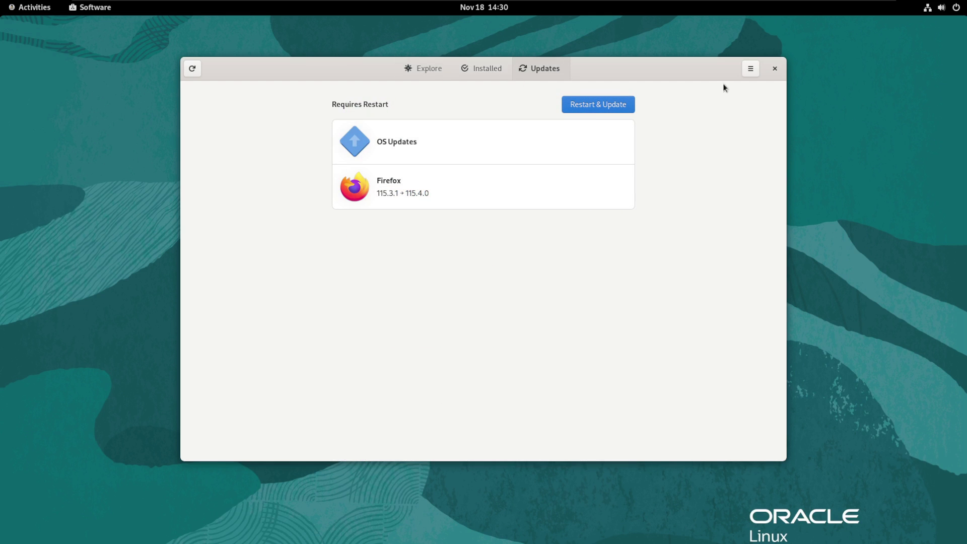
pyautogui.click(775, 70)
# Launch Firefox and search for 'gnome extensions' from the cleared address bar
pyautogui.click(31, 7)
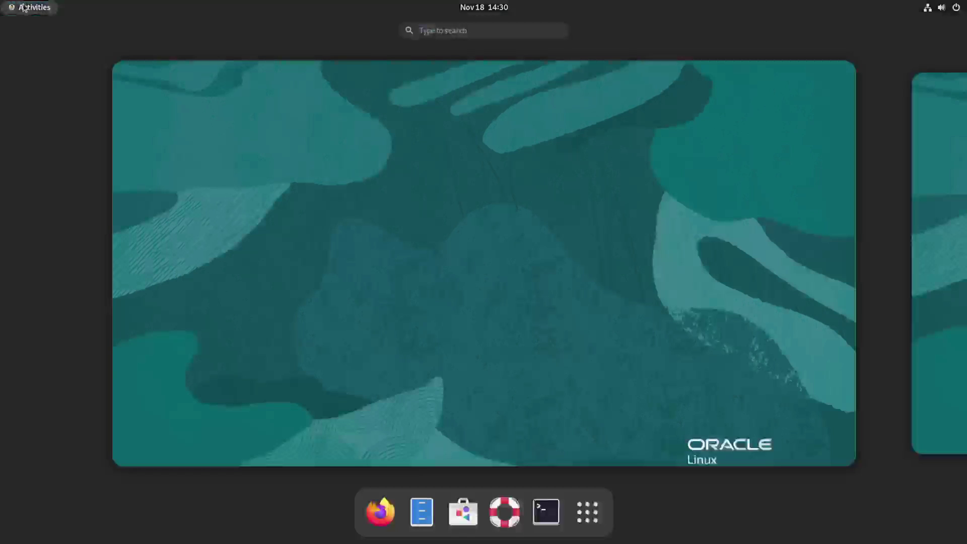
pyautogui.click(380, 512)
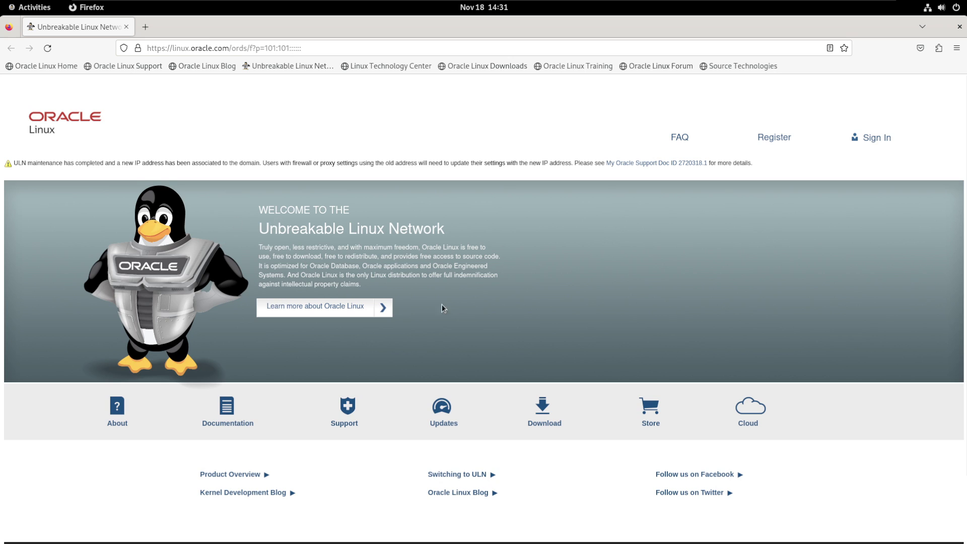
pyautogui.scroll(-3, 365, 316)
pyautogui.scroll(3, 247, 265)
pyautogui.click(233, 48)
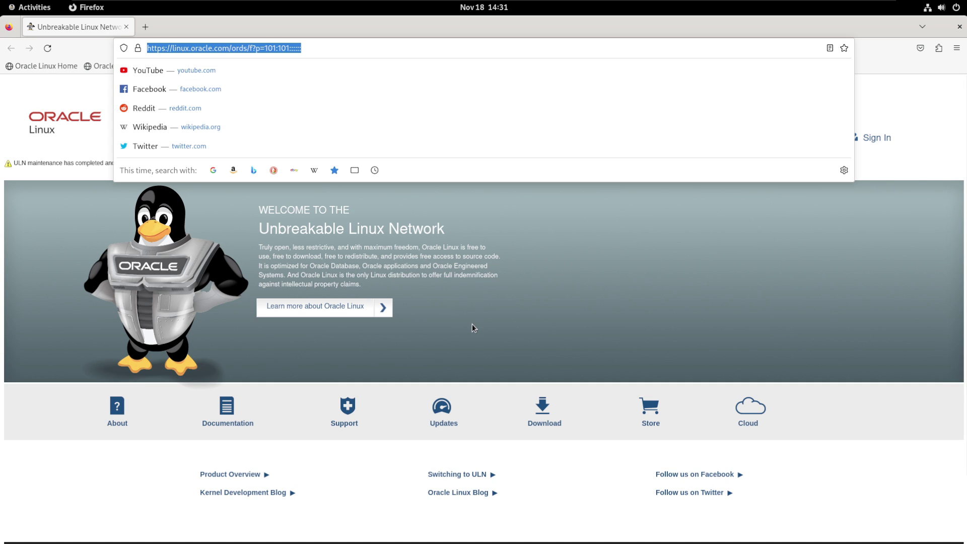
pyautogui.press('BackSpace')
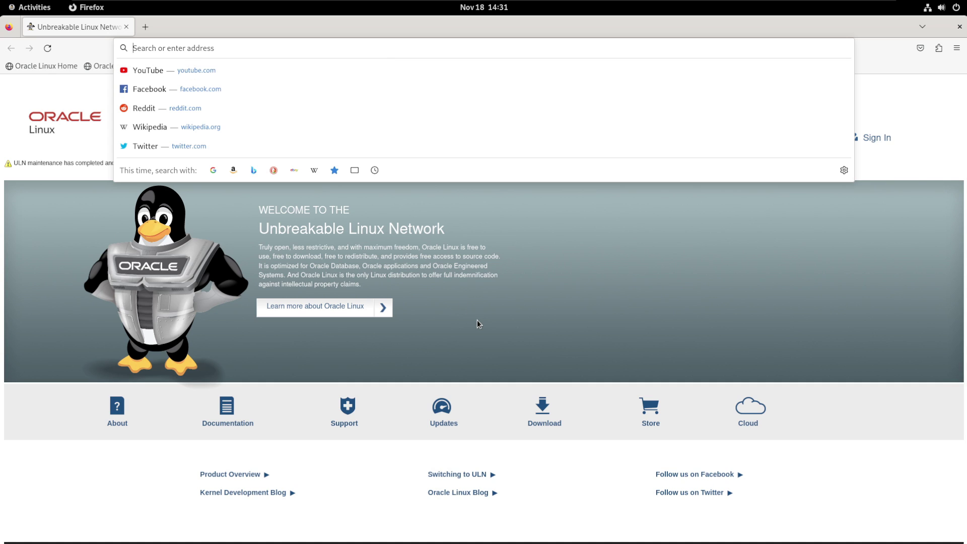
pyautogui.write('gnome ext')
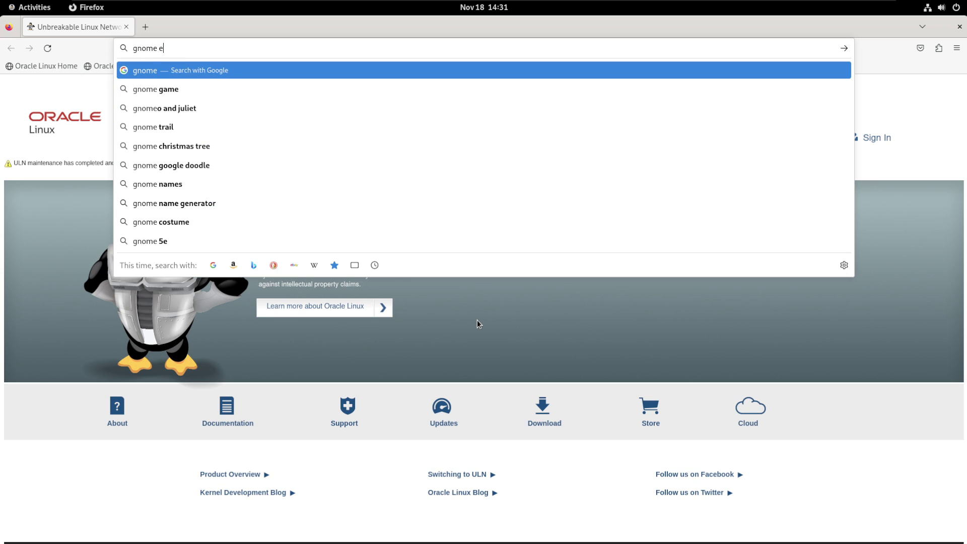
pyautogui.press('Down')
pyautogui.press('Return')
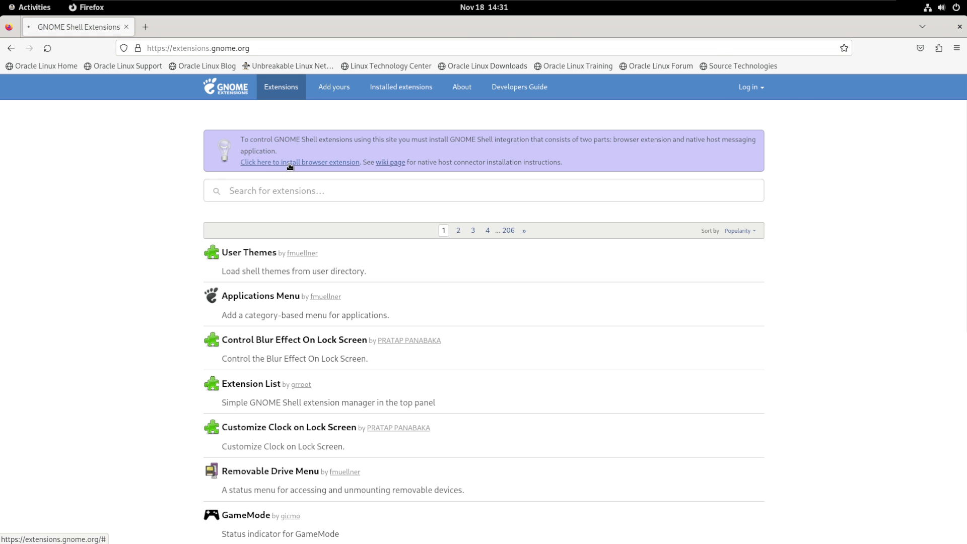
pyautogui.click(288, 164)
pyautogui.click(869, 135)
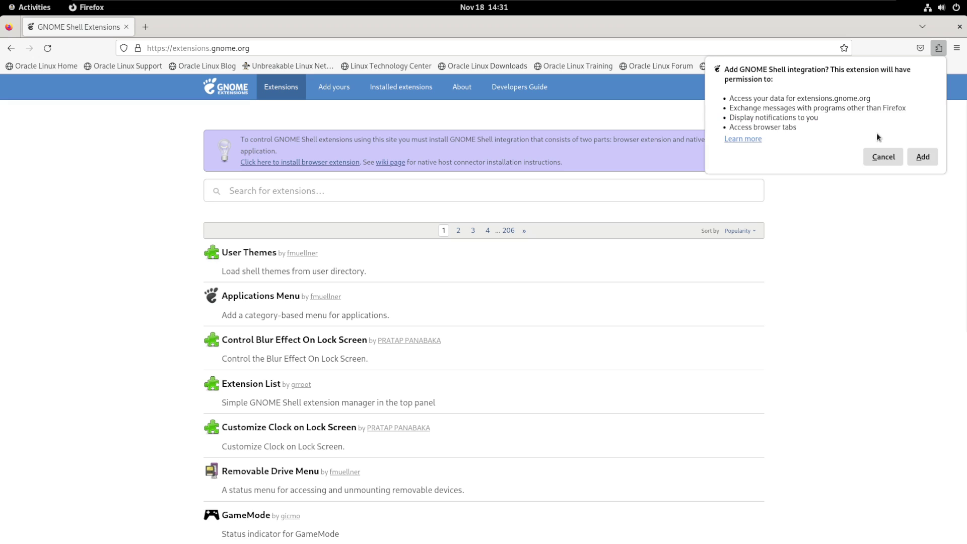
pyautogui.click(924, 157)
pyautogui.click(940, 120)
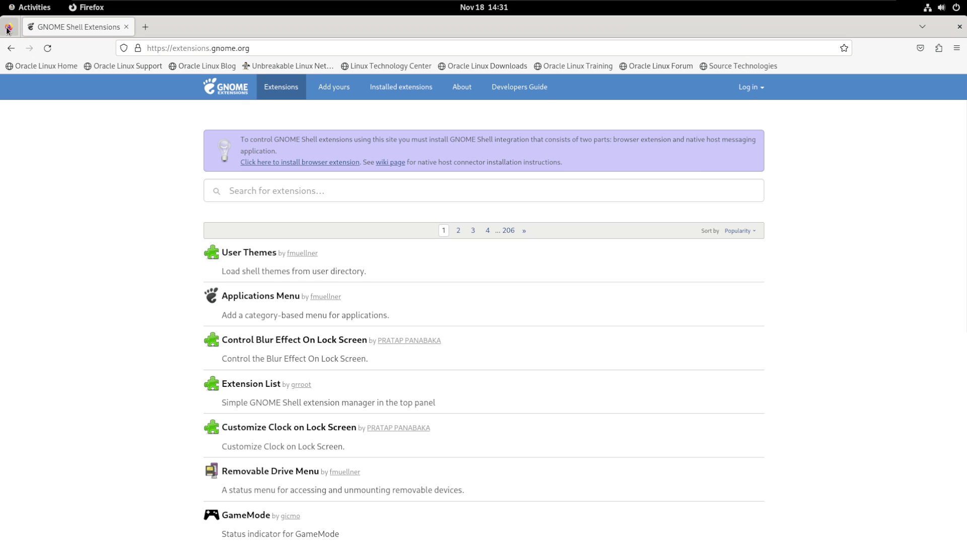
pyautogui.click(47, 48)
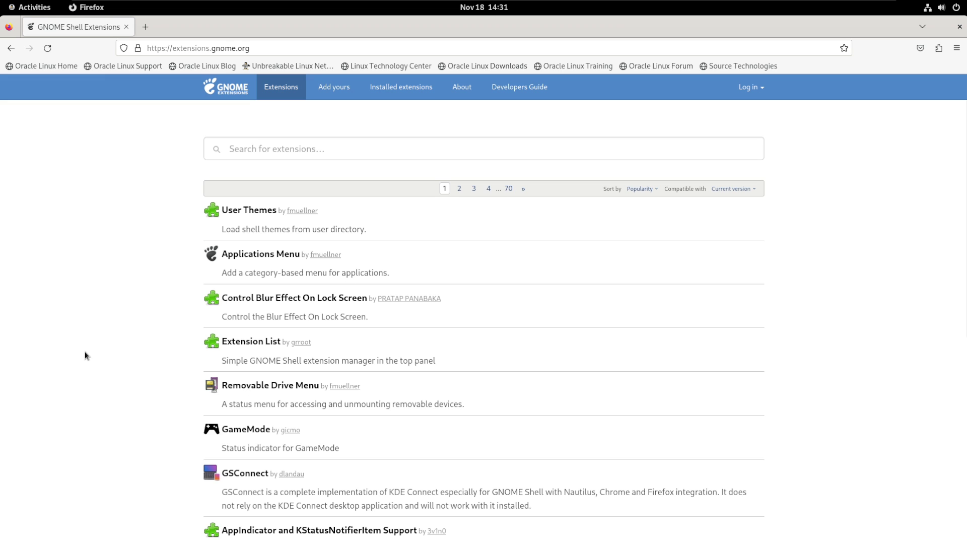
pyautogui.scroll(-2, 84, 352)
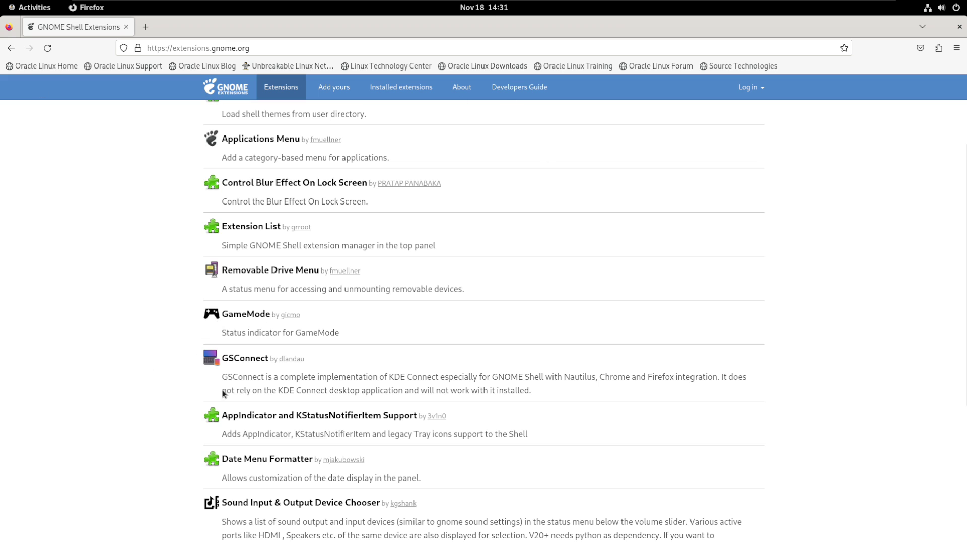
pyautogui.scroll(-4, 284, 404)
pyautogui.scroll(6, 184, 372)
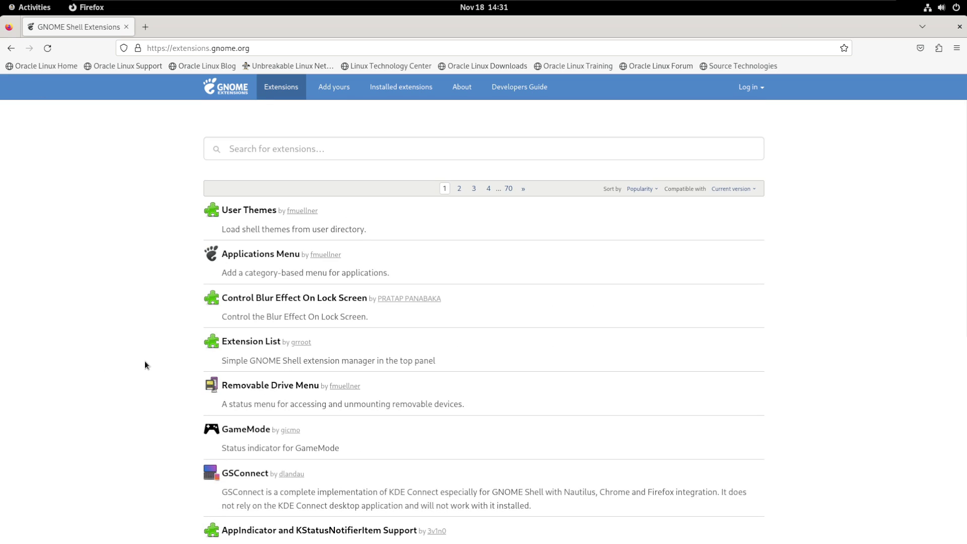
pyautogui.scroll(-1, 151, 314)
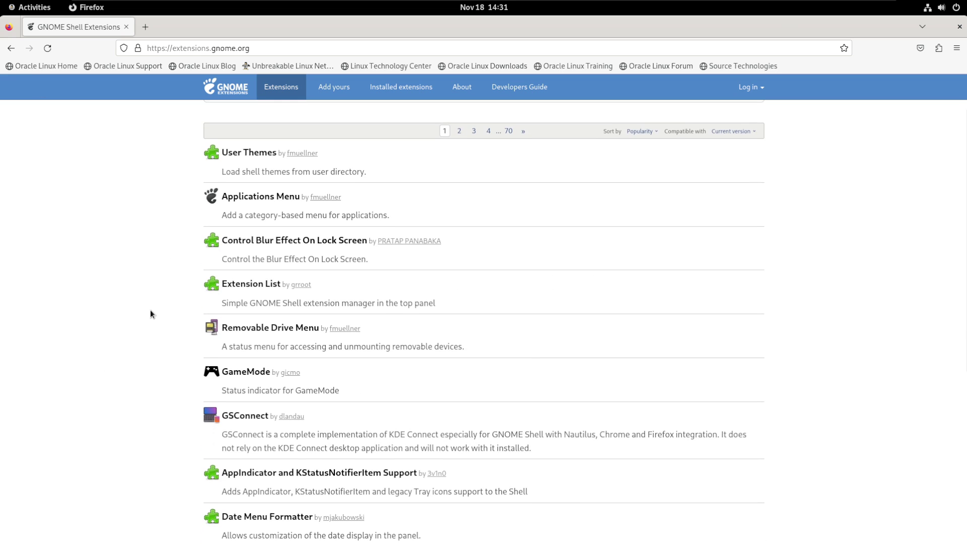
# Find GNOME Tweaks with a 'twe' search and install it from the Oracle Linux Server package source
pyautogui.click(32, 8)
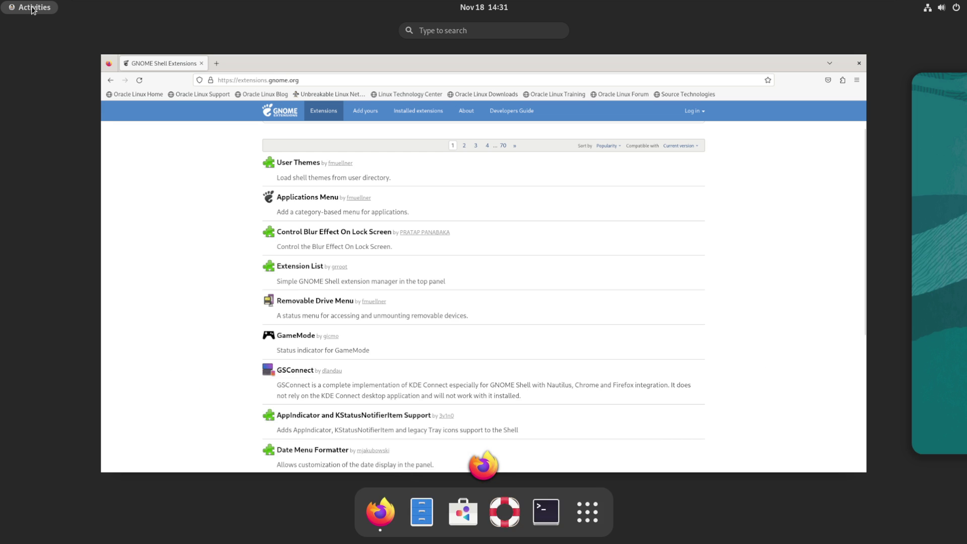
pyautogui.write('twe')
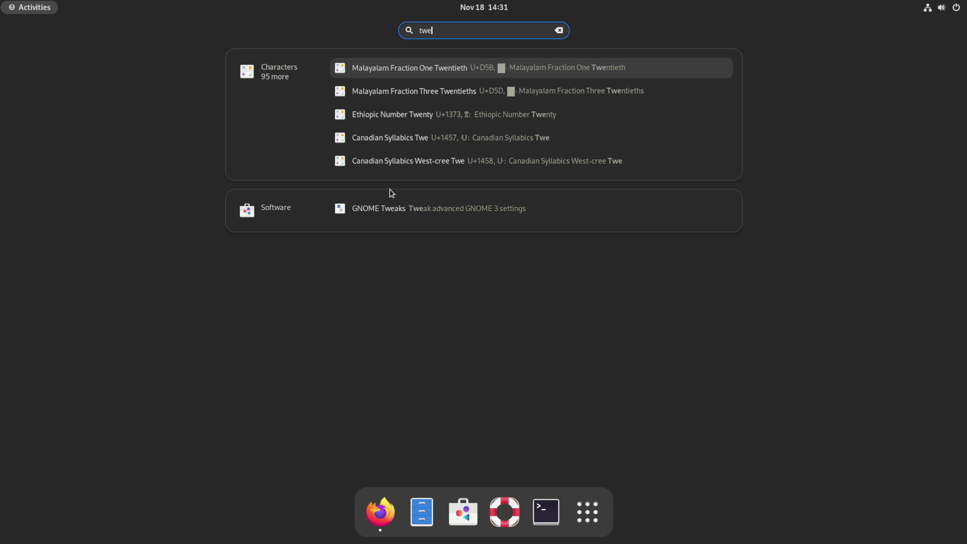
pyautogui.click(385, 207)
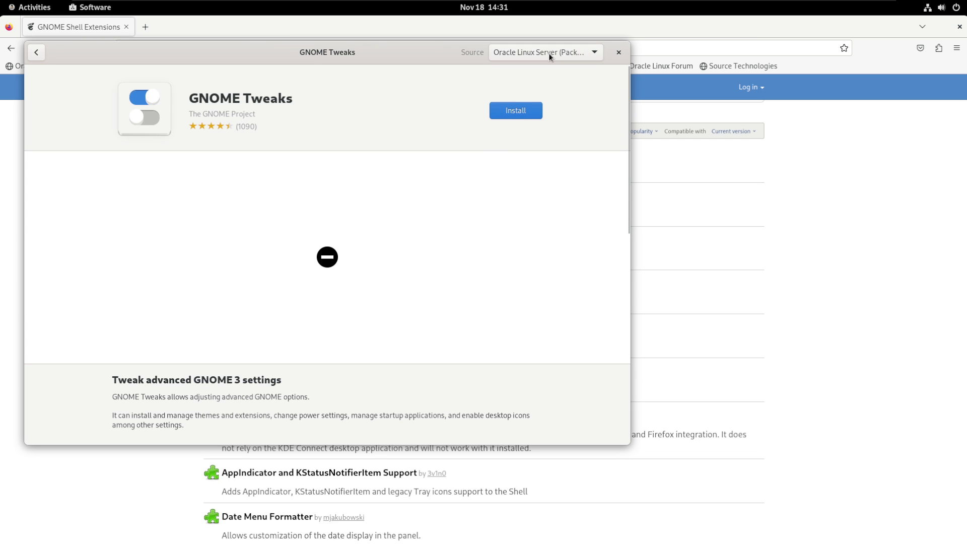
pyautogui.click(548, 51)
pyautogui.click(522, 89)
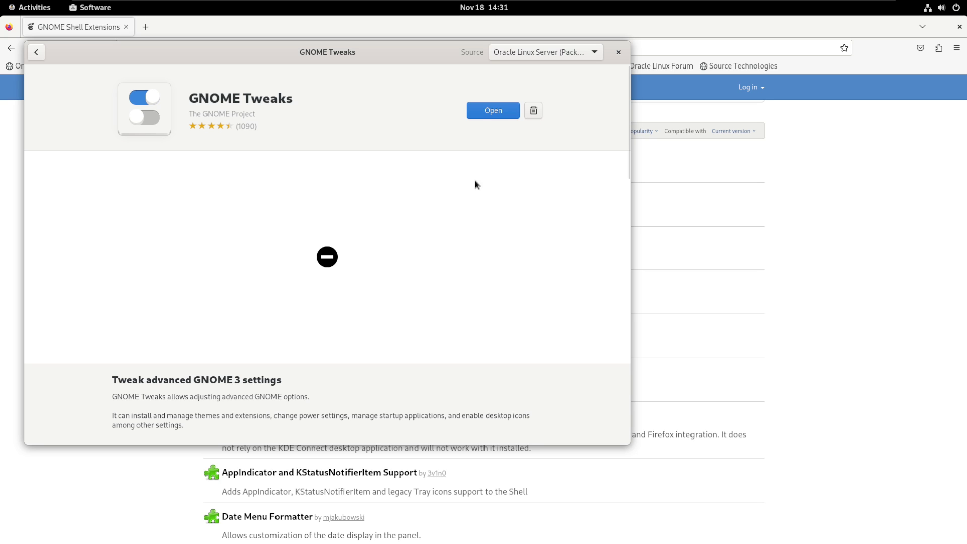
# Launch GNOME Tweaks and set the Applications theme to Adwaita-dark, keeping Adwaita icons
pyautogui.click(487, 121)
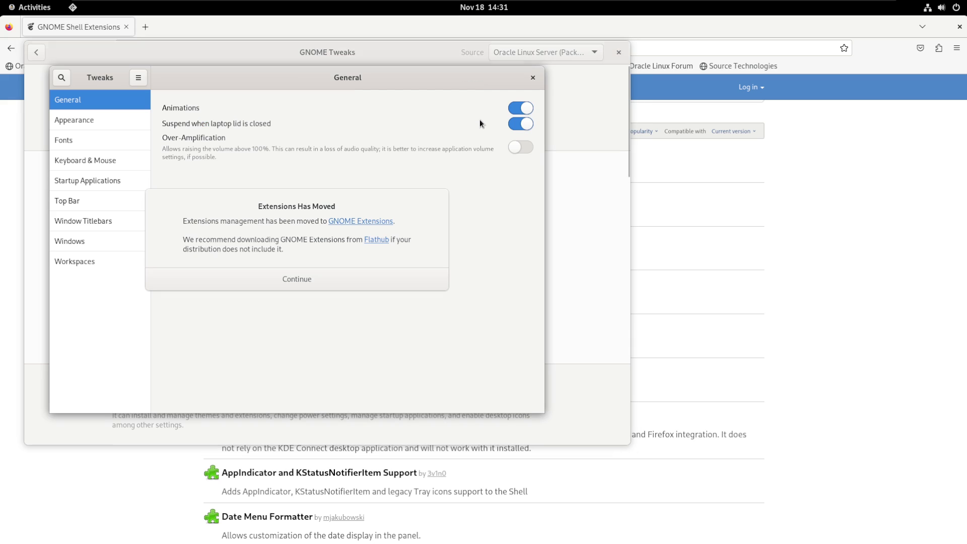
pyautogui.click(313, 286)
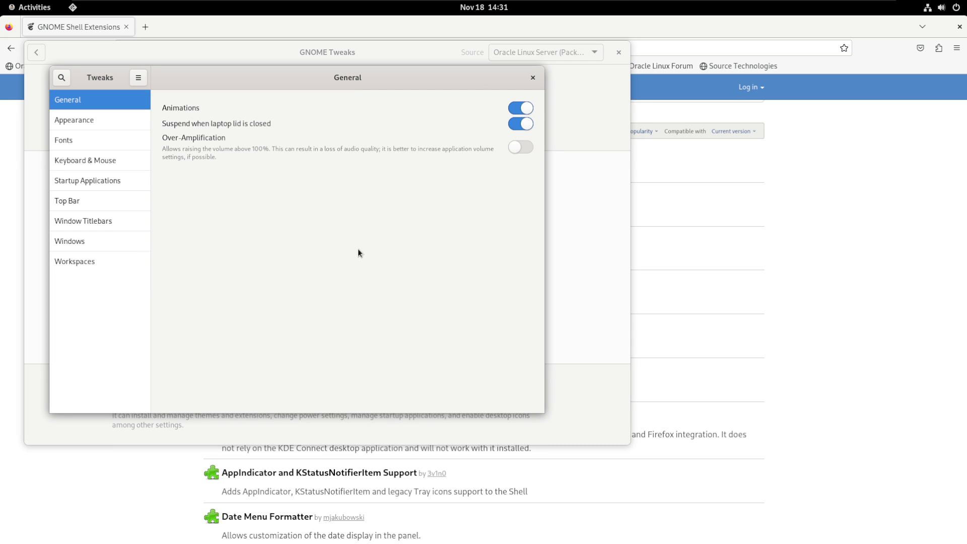
pyautogui.click(619, 50)
pyautogui.click(85, 120)
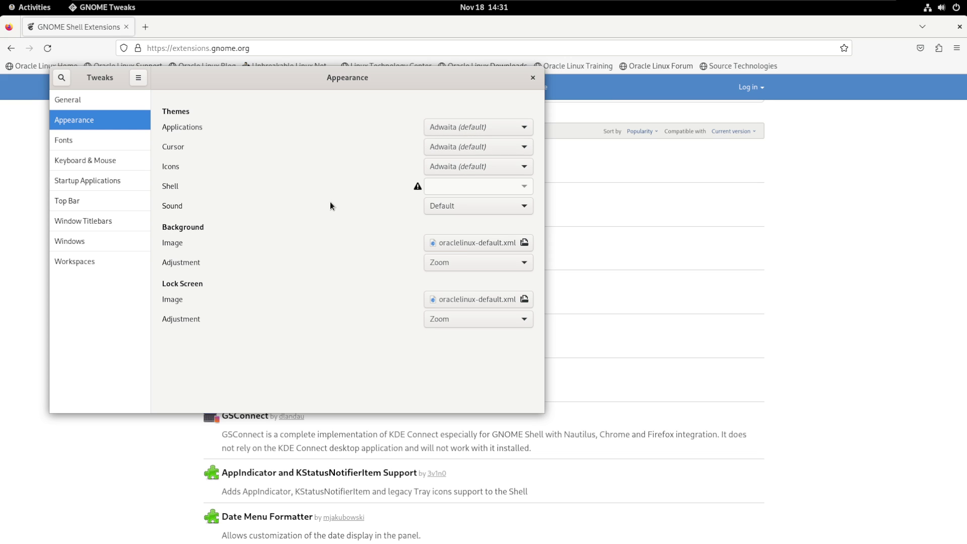
pyautogui.click(469, 127)
pyautogui.click(462, 143)
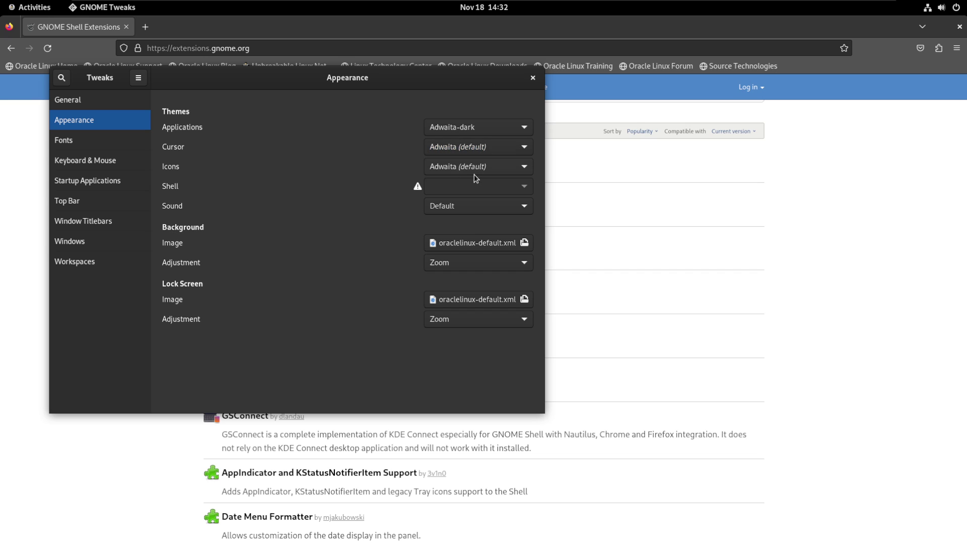
pyautogui.click(497, 171)
pyautogui.click(445, 164)
# Turn on the Maximize and Minimize titlebar buttons, then close Tweaks
pyautogui.click(101, 103)
pyautogui.click(88, 198)
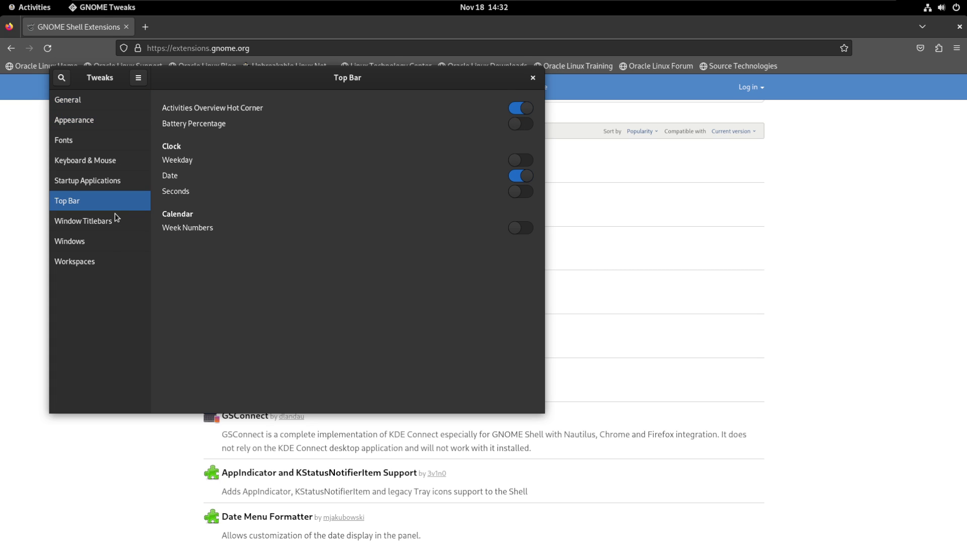
pyautogui.click(94, 226)
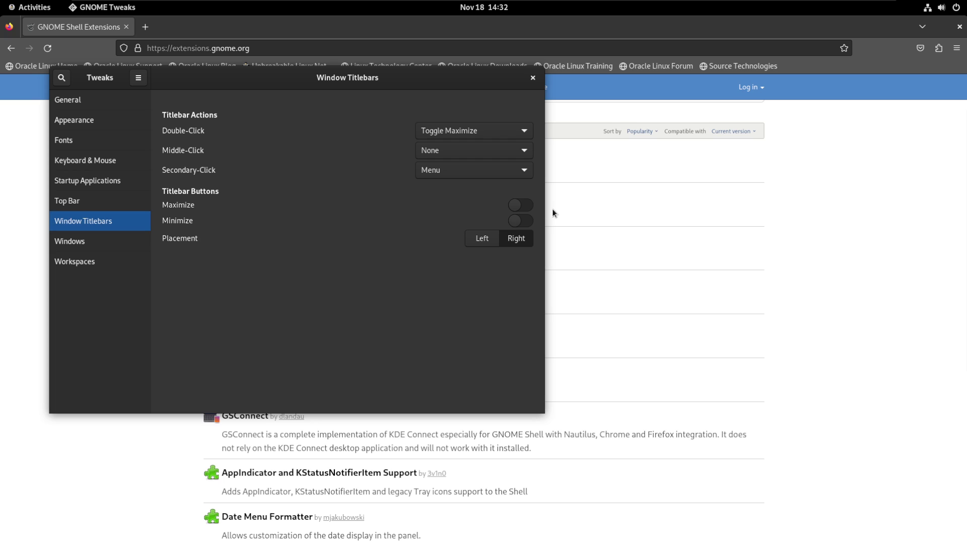
pyautogui.click(522, 205)
pyautogui.click(518, 222)
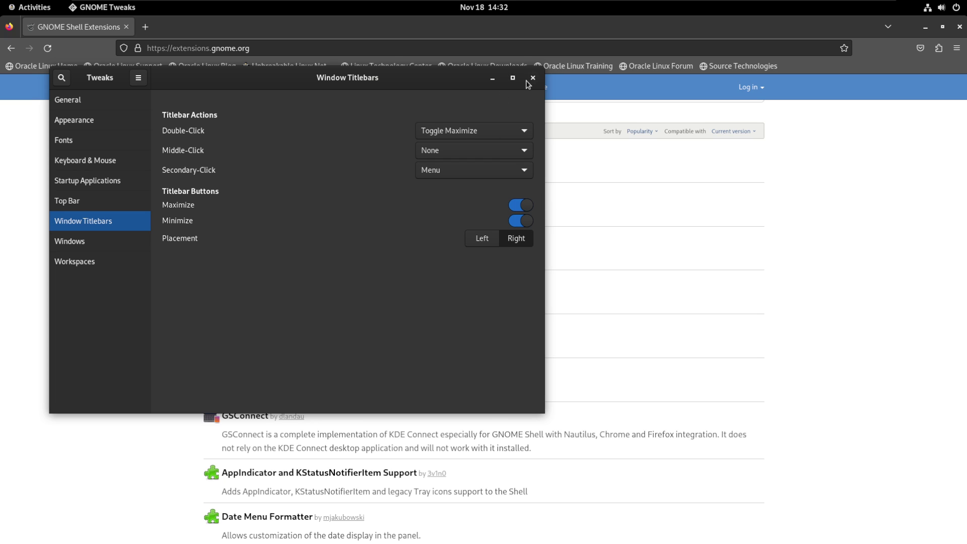
pyautogui.click(85, 242)
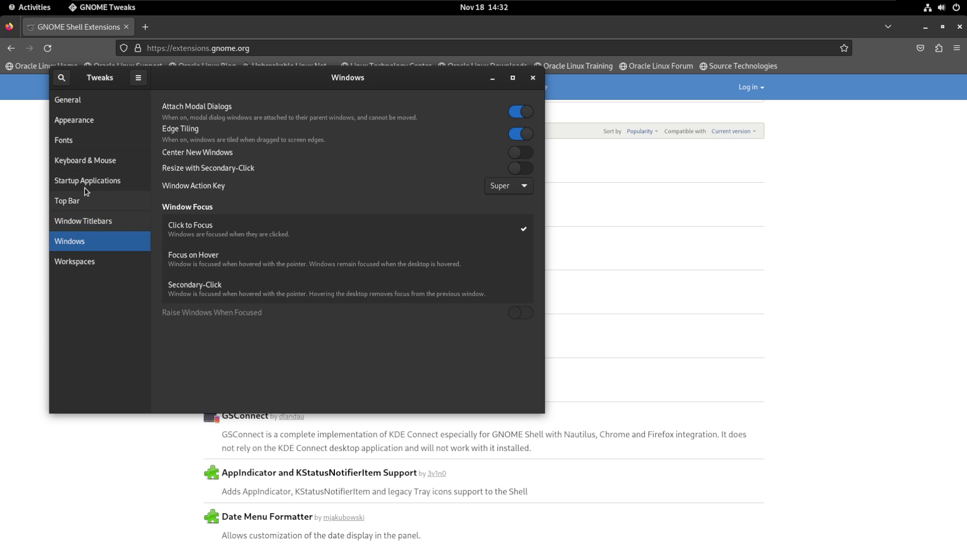
pyautogui.click(68, 99)
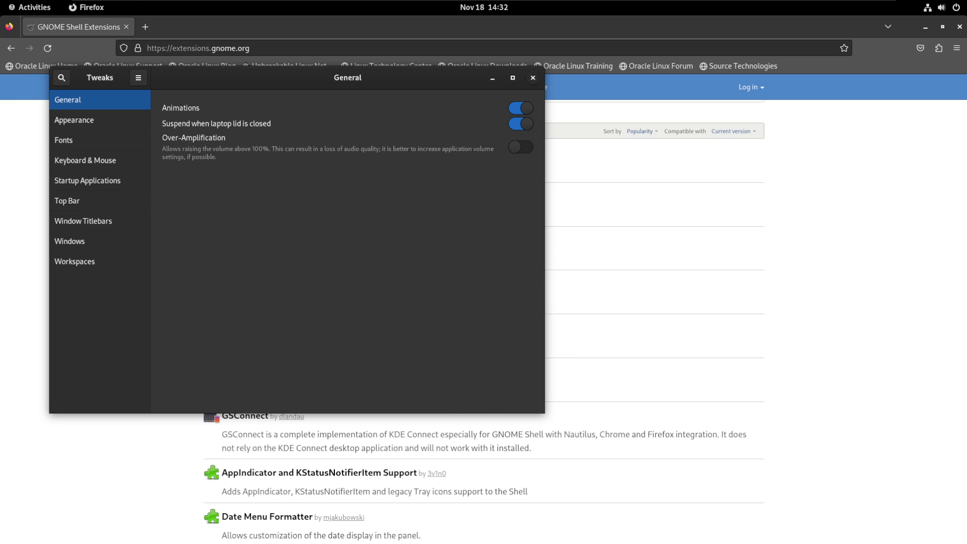
pyautogui.click(533, 78)
# Find Dash to Panel with a 'das' search, switch it ON and confirm Install
pyautogui.scroll(2, 345, 202)
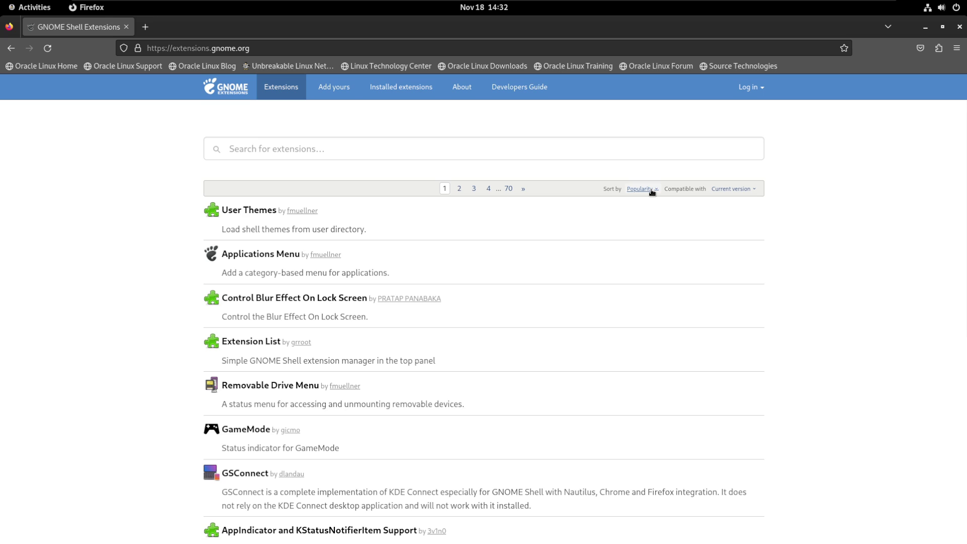
pyautogui.click(250, 149)
pyautogui.write('dash to panel')
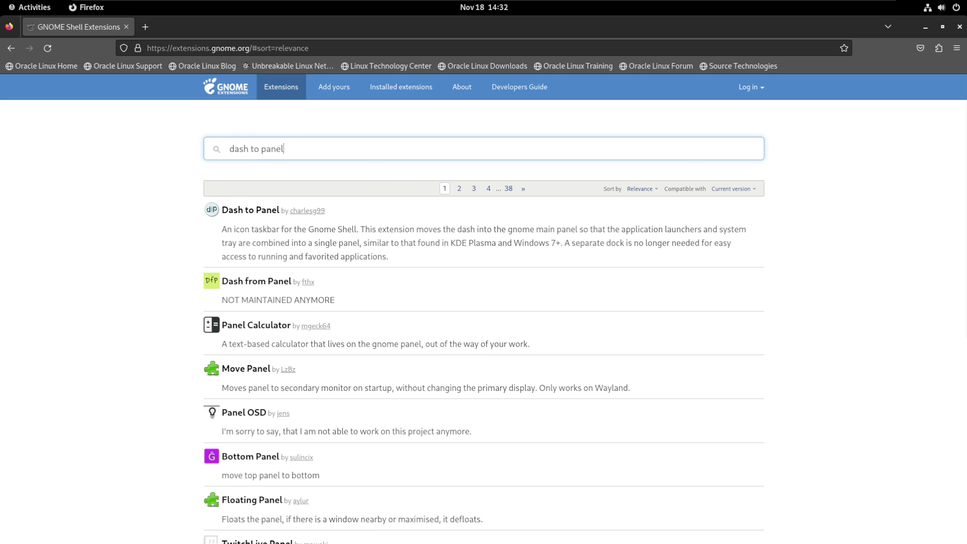
pyautogui.click(242, 210)
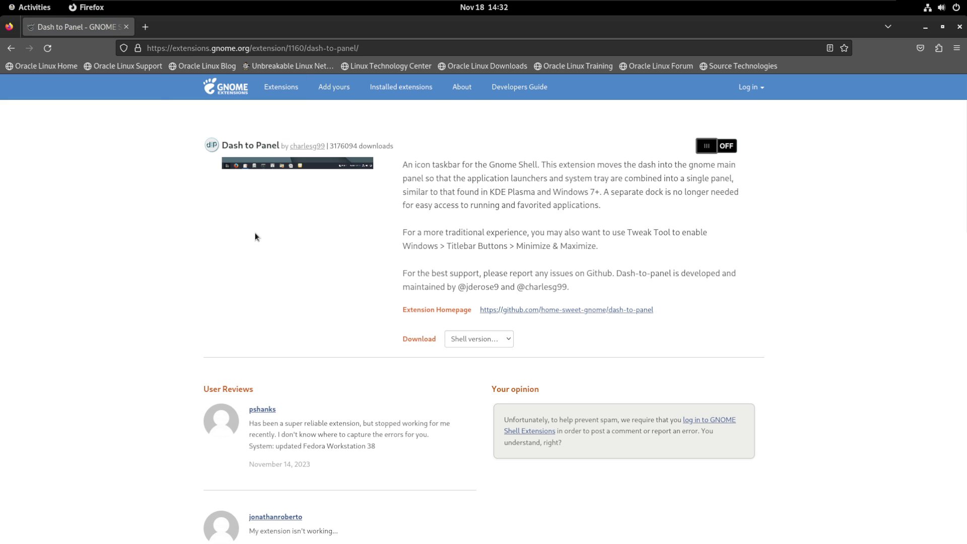
pyautogui.click(714, 145)
pyautogui.click(533, 316)
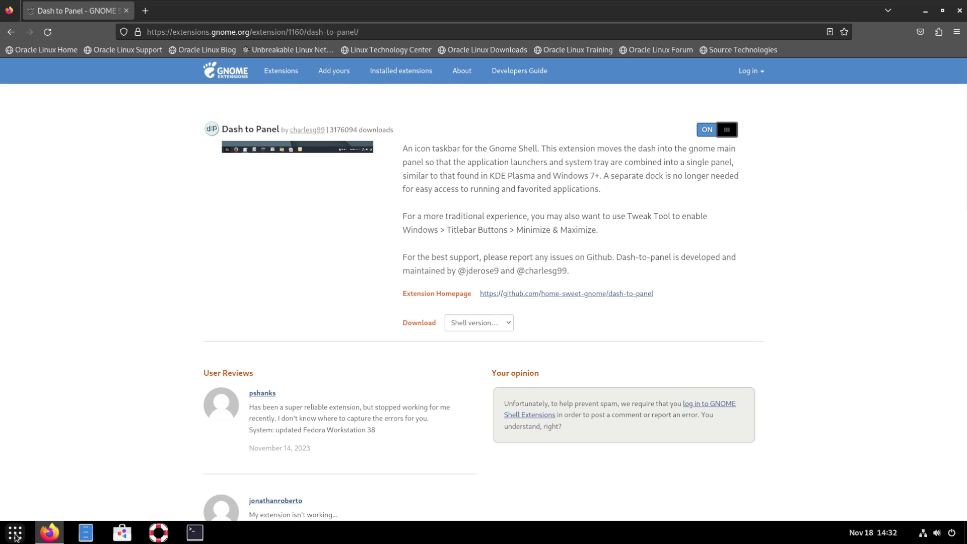
pyautogui.click(15, 533)
pyautogui.click(15, 533)
# Search 'arc men', switch ArcMenu ON and confirm Install, try the menu, then minimise Firefox
pyautogui.click(11, 32)
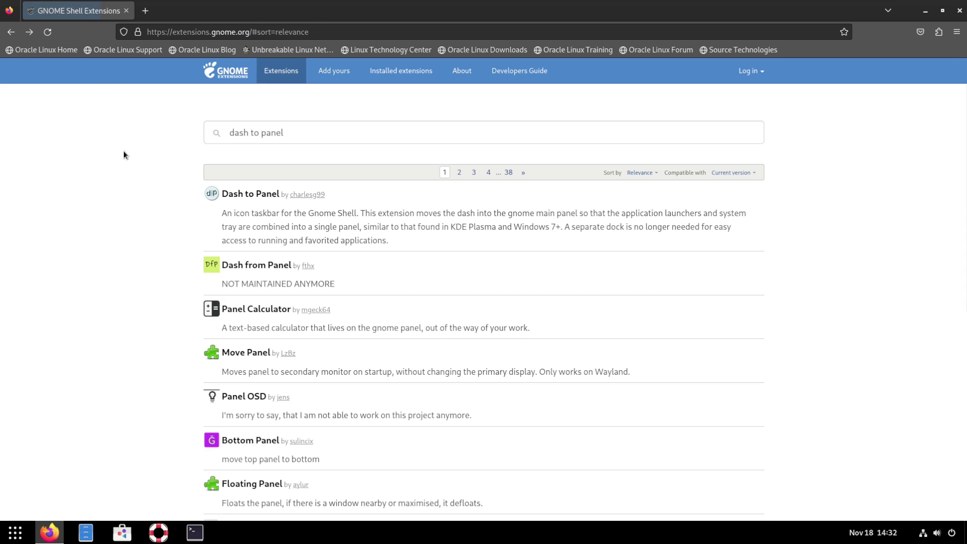
pyautogui.moveTo(315, 137); pyautogui.dragTo(167, 122)
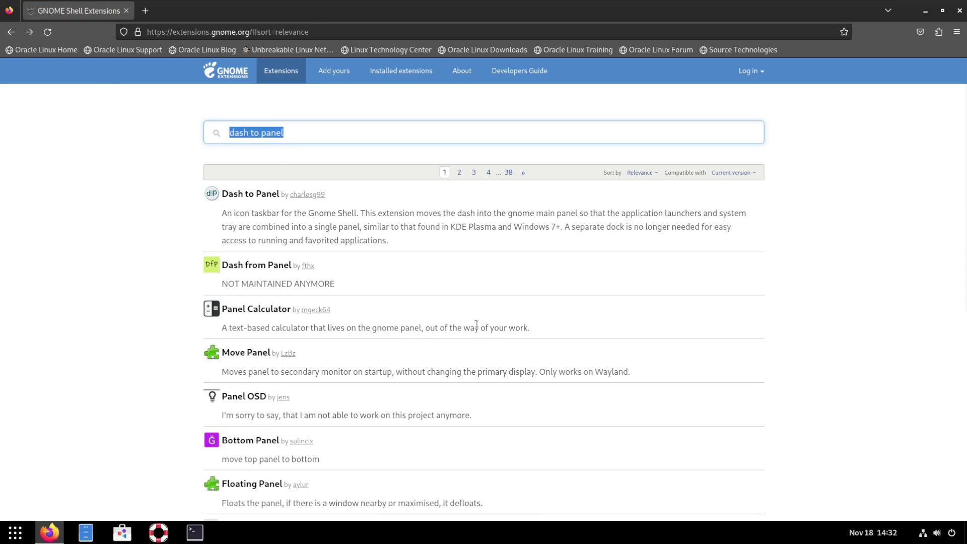
pyautogui.write('arc menu')
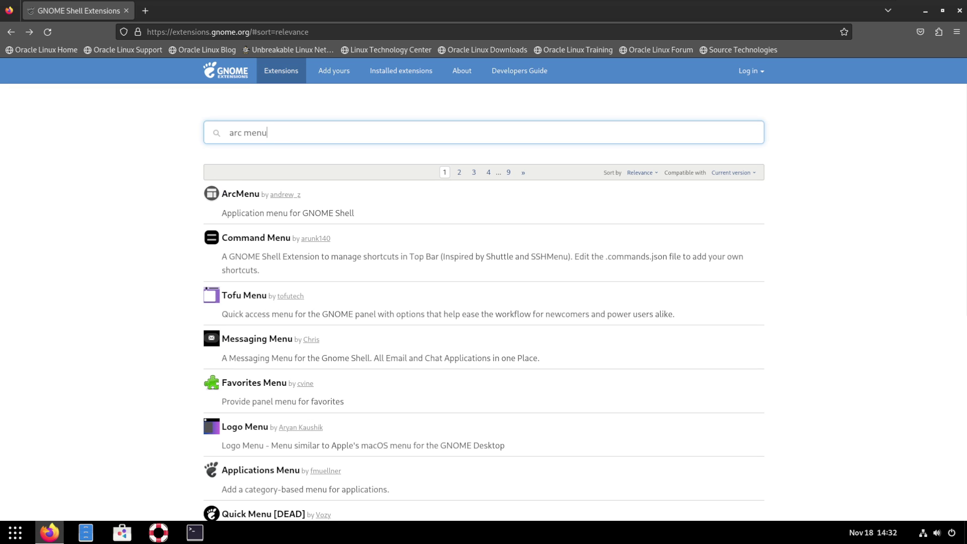
pyautogui.click(237, 195)
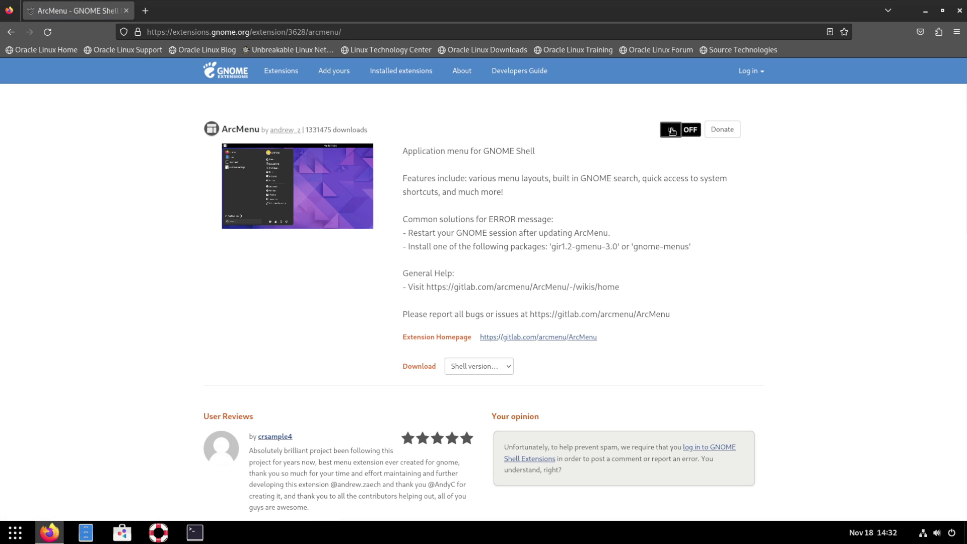
pyautogui.click(671, 130)
pyautogui.click(521, 302)
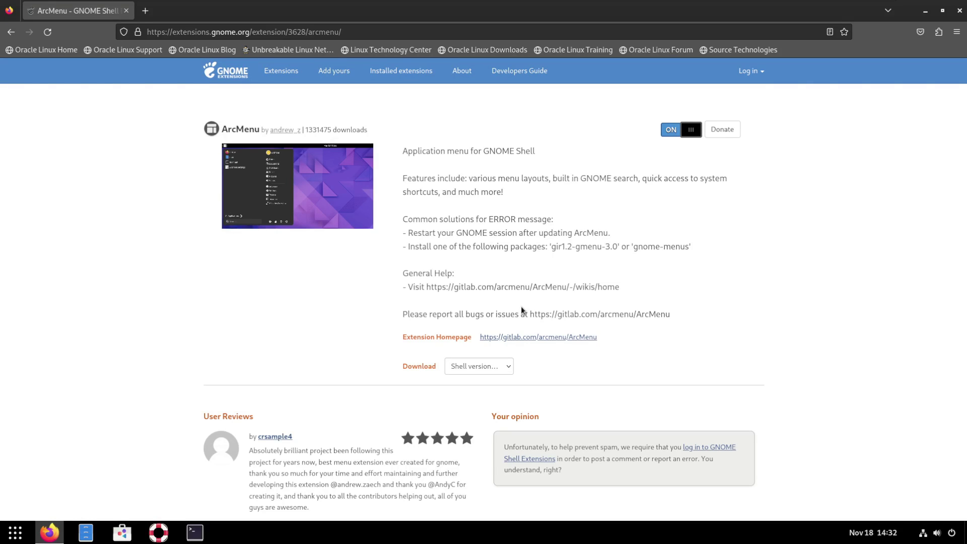
pyautogui.click(15, 532)
pyautogui.press('Escape')
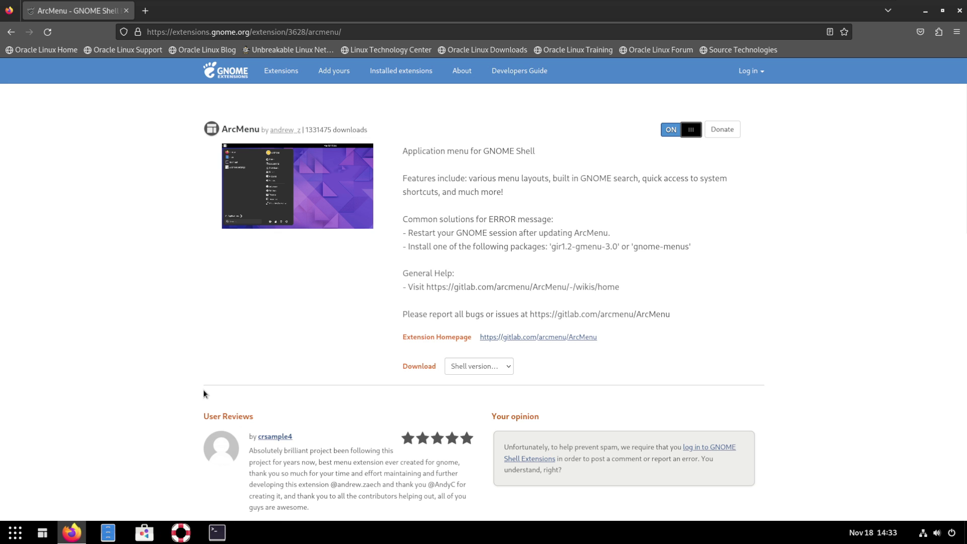
pyautogui.click(926, 10)
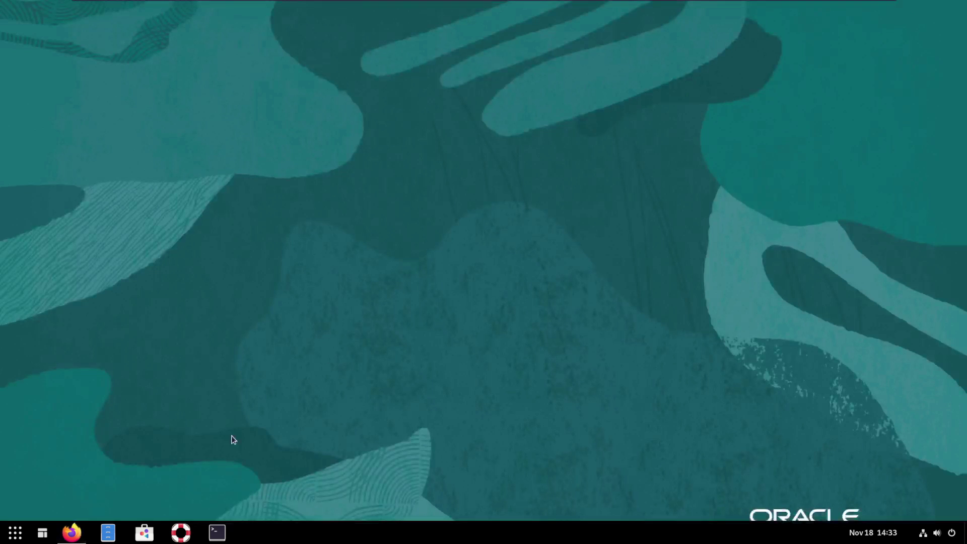
# Open Dash to Panel settings and hide the app-grid launcher from the taskbar
pyautogui.rightClick(11, 537)
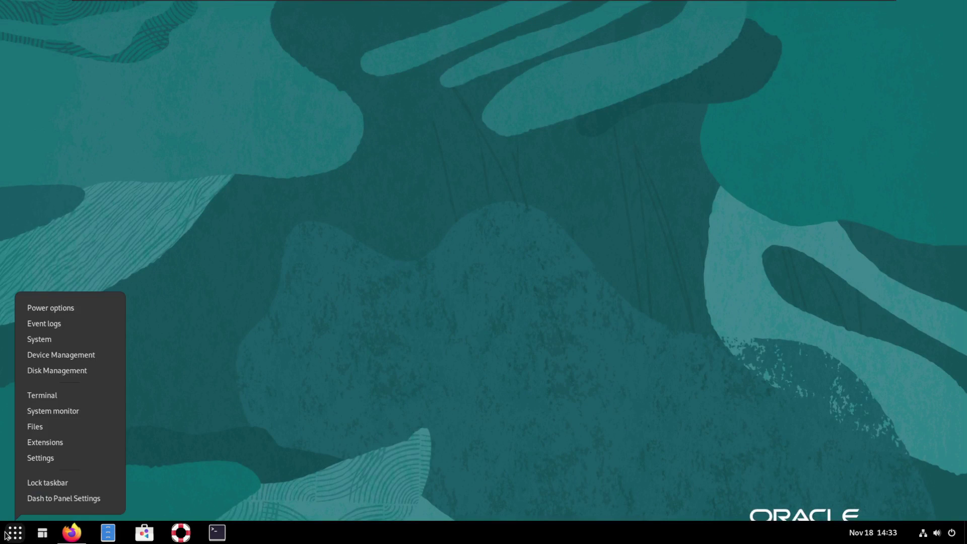
pyautogui.click(69, 498)
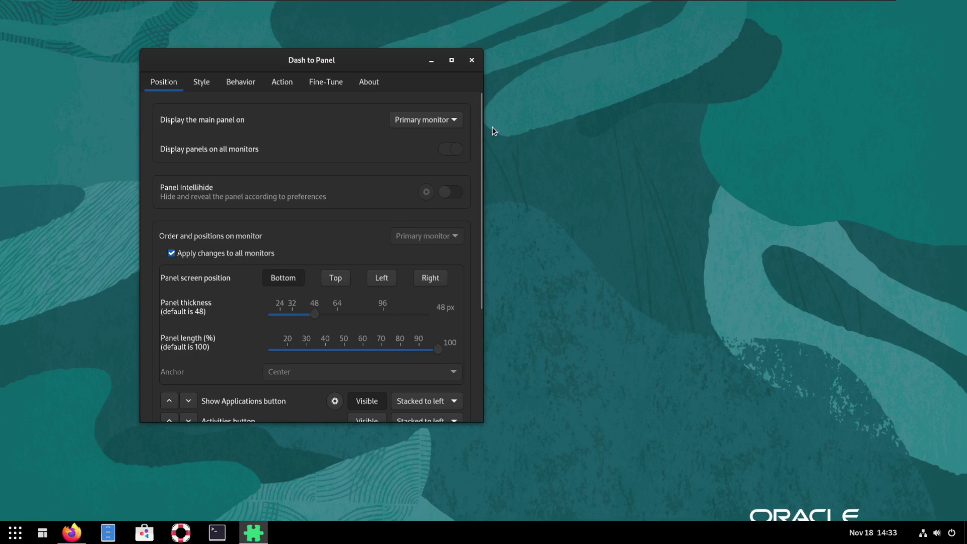
pyautogui.moveTo(482, 128); pyautogui.dragTo(470, 283)
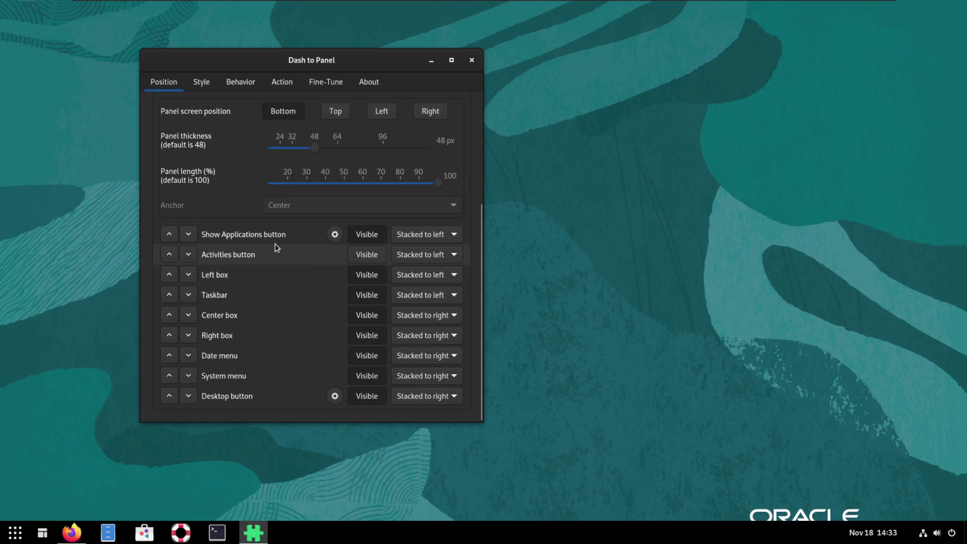
pyautogui.click(366, 240)
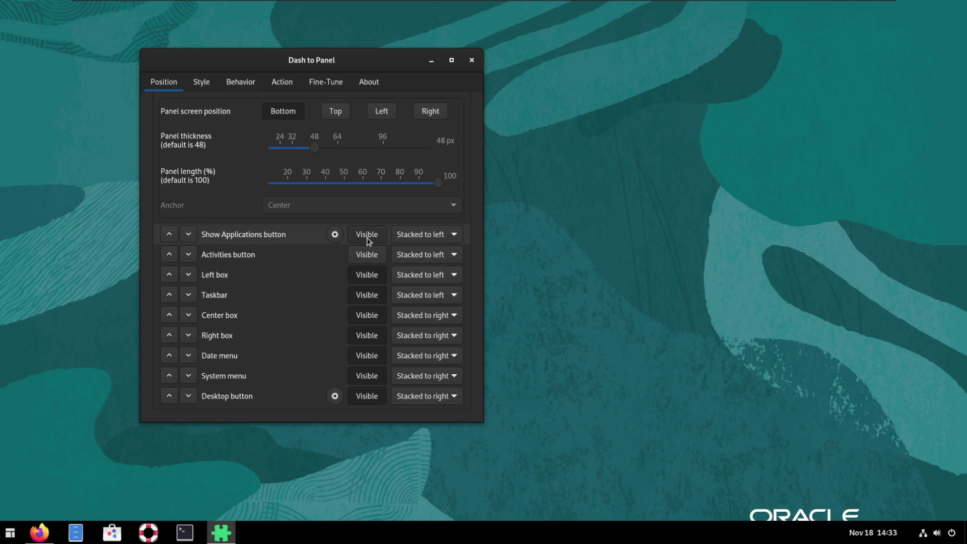
# Try the ArcMenu application menu, then bring the Dash to Panel settings back into view
pyautogui.click(11, 534)
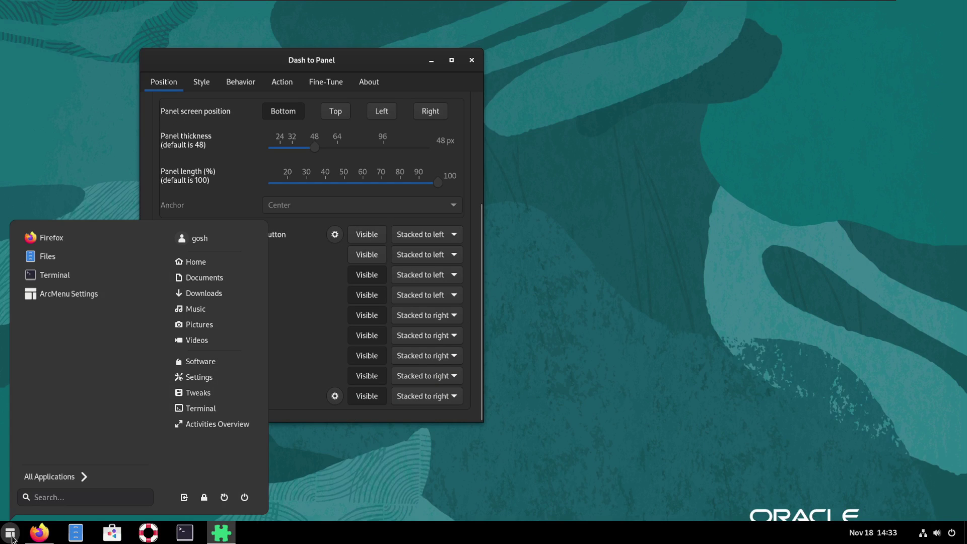
pyautogui.click(189, 424)
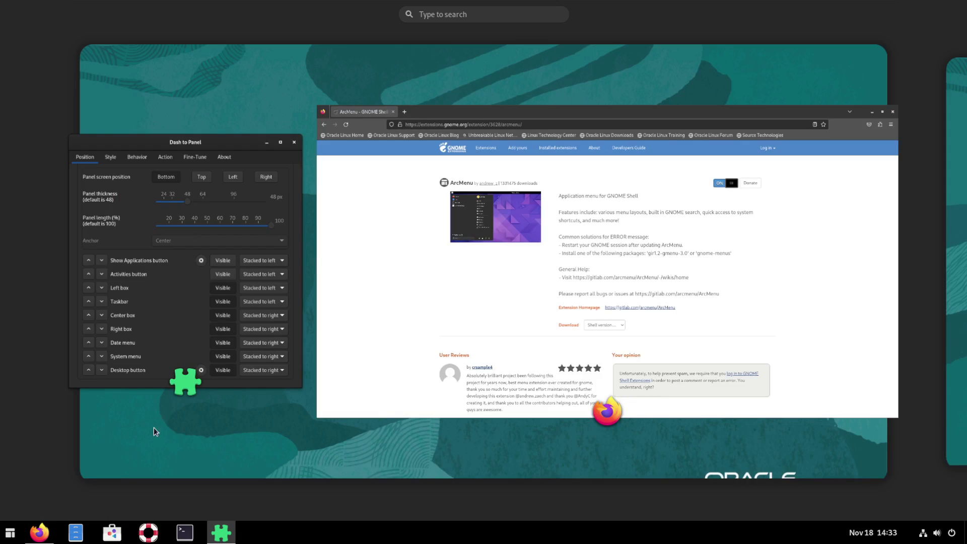
pyautogui.click(11, 538)
pyautogui.click(405, 378)
pyautogui.click(448, 317)
pyautogui.click(39, 533)
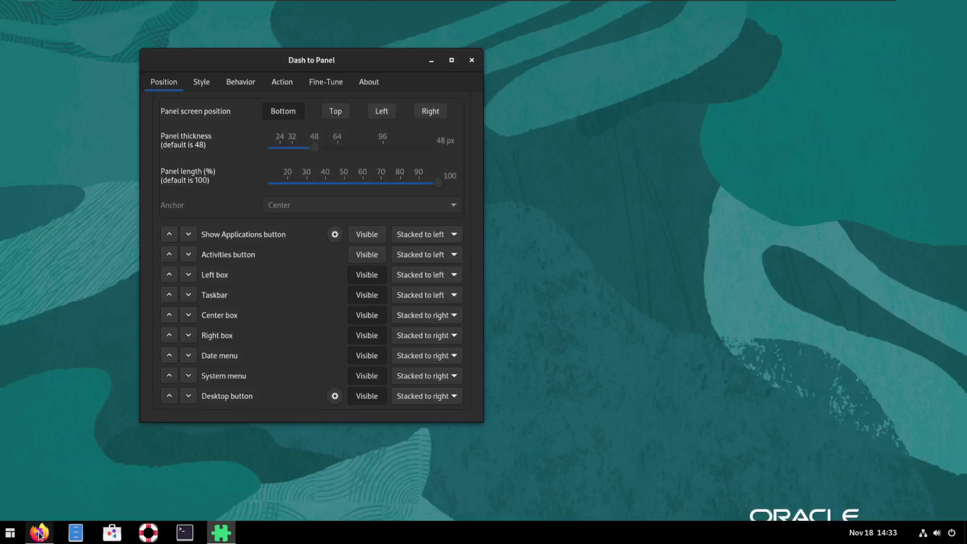
# Browse the Style, Behavior and About (version 44) pages, then close Dash to Panel settings
pyautogui.click(201, 84)
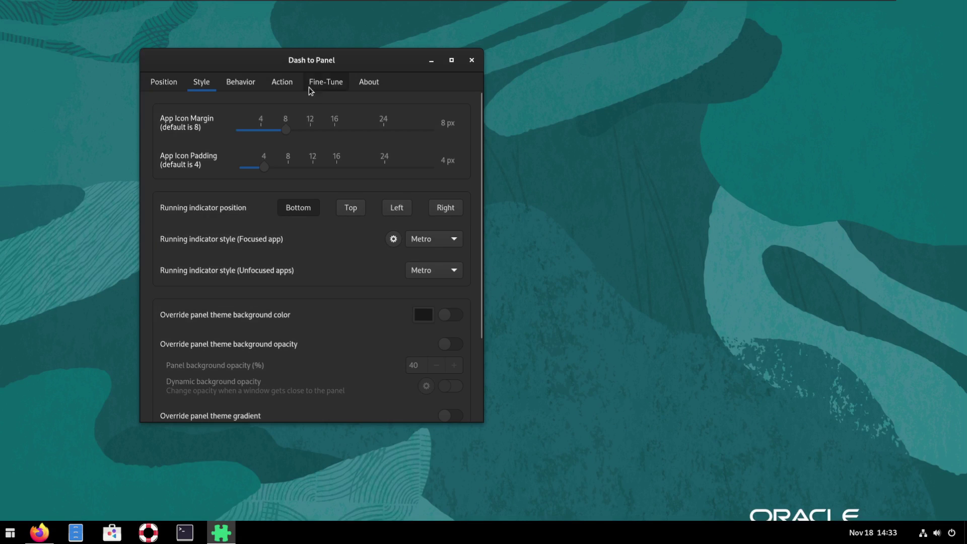
pyautogui.click(260, 84)
pyautogui.click(370, 83)
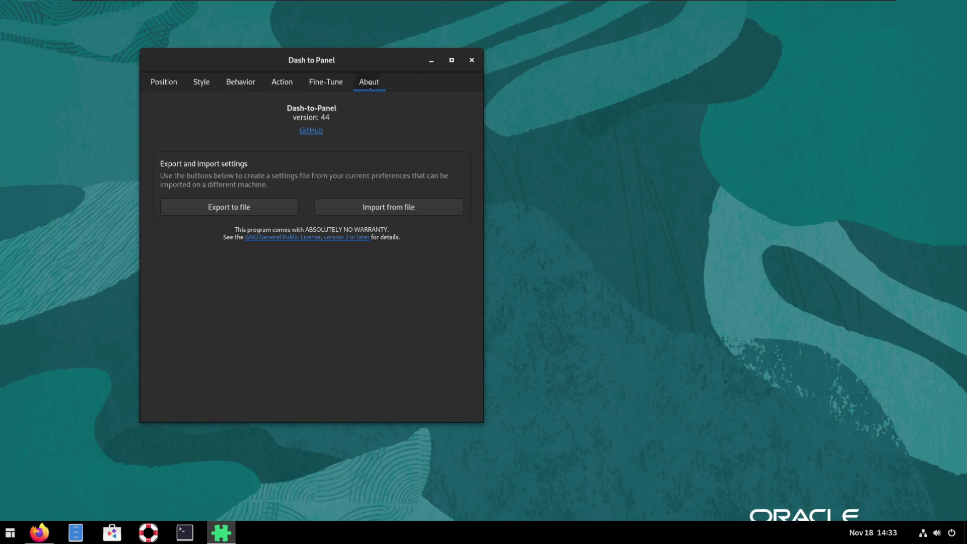
pyautogui.click(472, 61)
# In ArcMenu Settings' Button Appearance, set the menu button icon to the cloud from ArcMenu Icons
pyautogui.rightClick(10, 538)
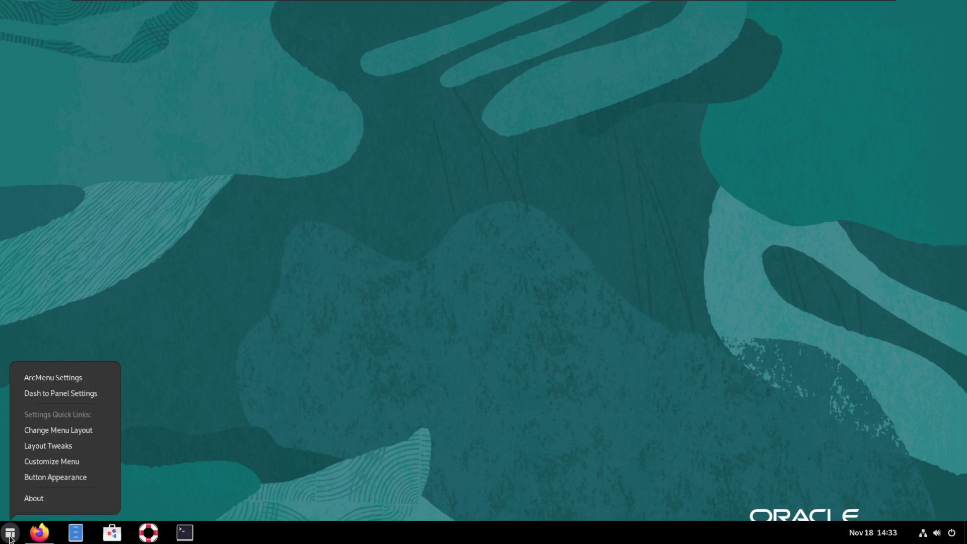
pyautogui.click(77, 477)
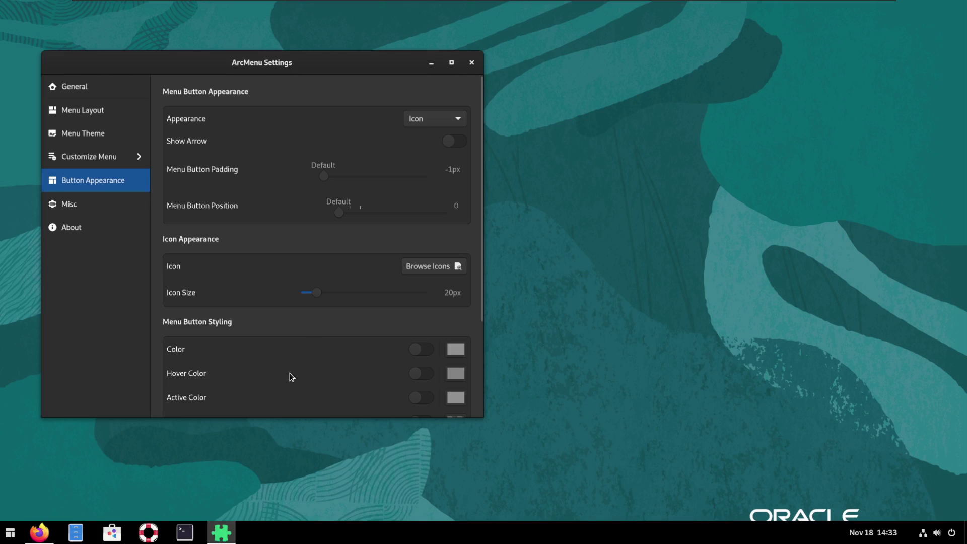
pyautogui.click(433, 120)
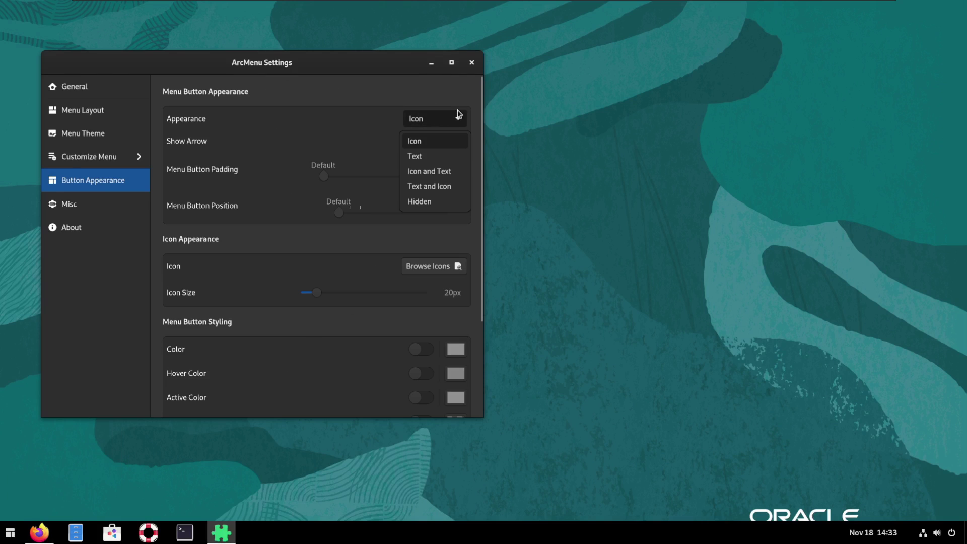
pyautogui.click(379, 83)
pyautogui.click(417, 266)
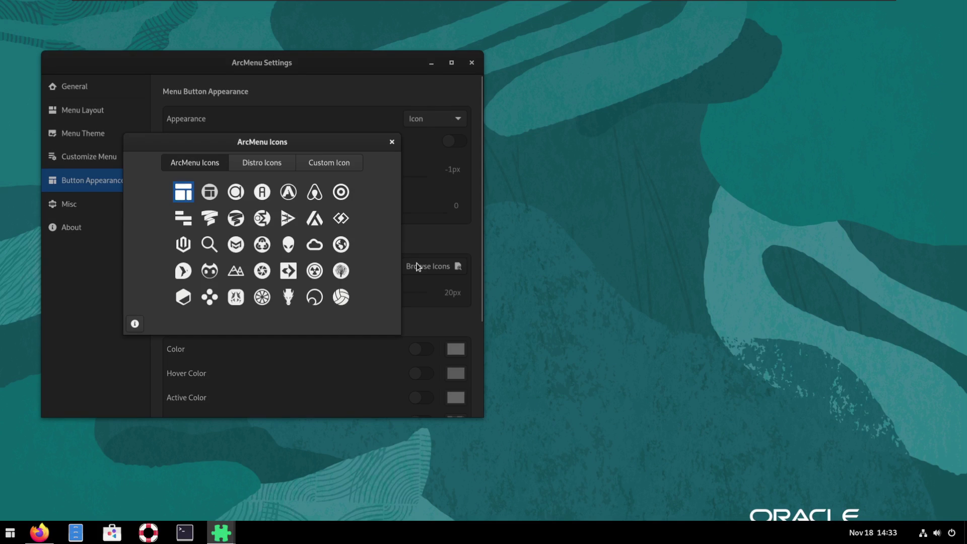
pyautogui.click(270, 163)
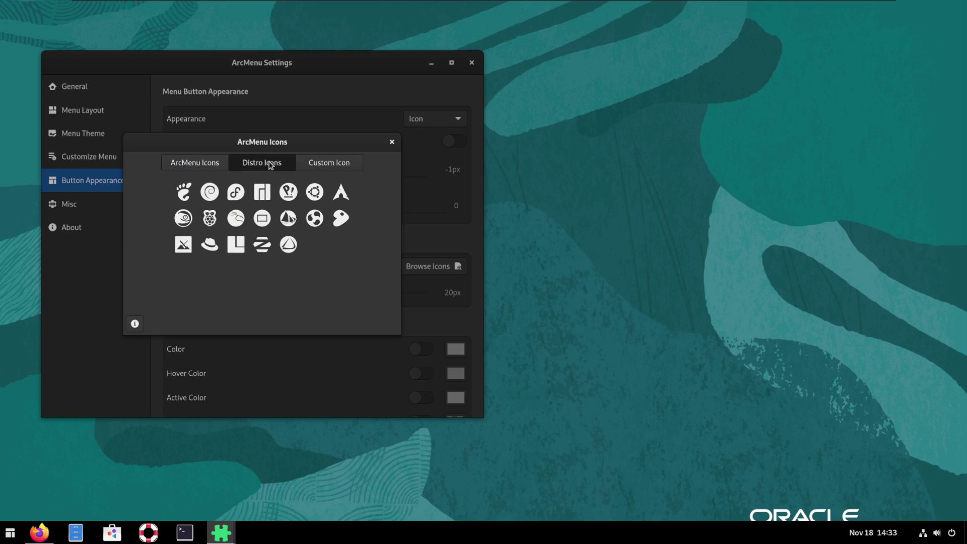
pyautogui.click(317, 165)
pyautogui.click(184, 162)
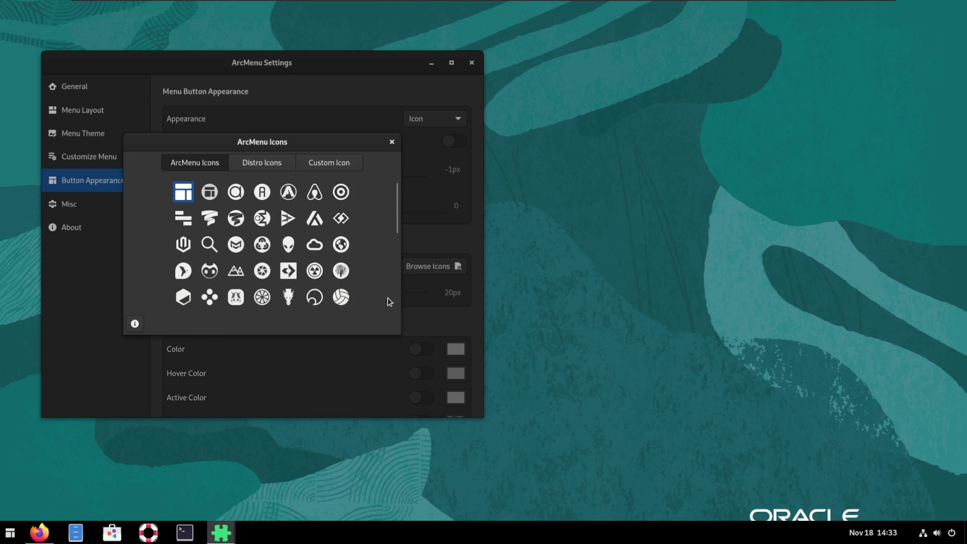
pyautogui.click(314, 247)
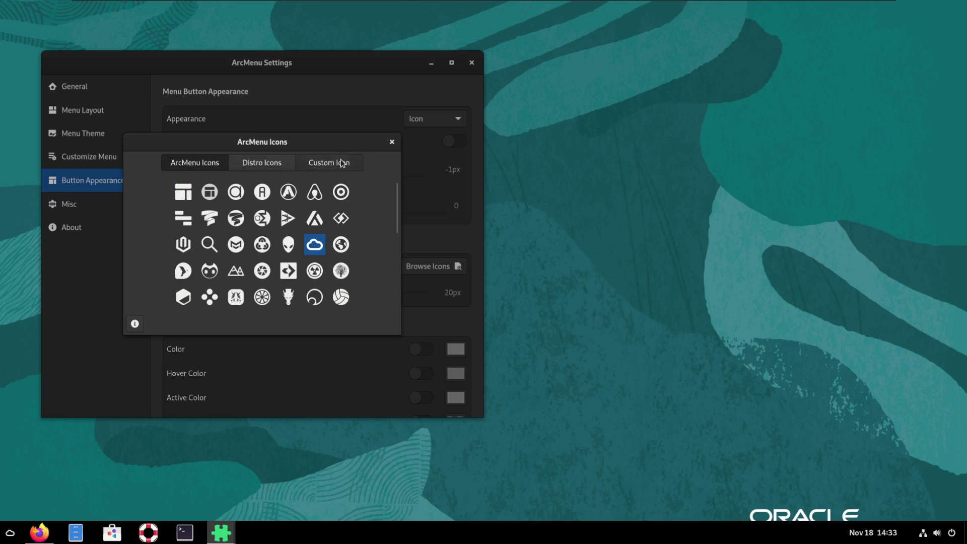
pyautogui.click(393, 142)
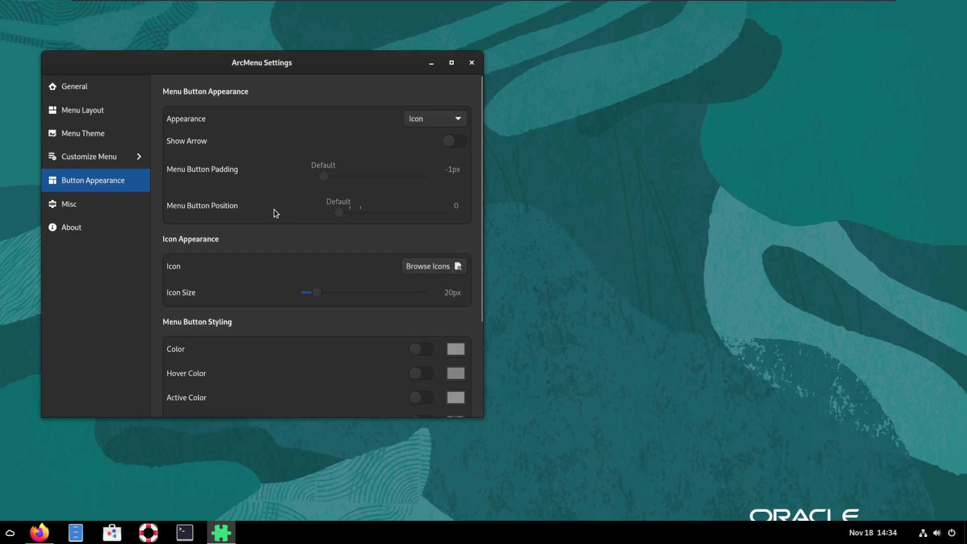
# Resize the menu button icon to 39px and browse the Internet, System Tools and Utilities categories
pyautogui.moveTo(317, 295); pyautogui.dragTo(364, 300)
pyautogui.click(15, 535)
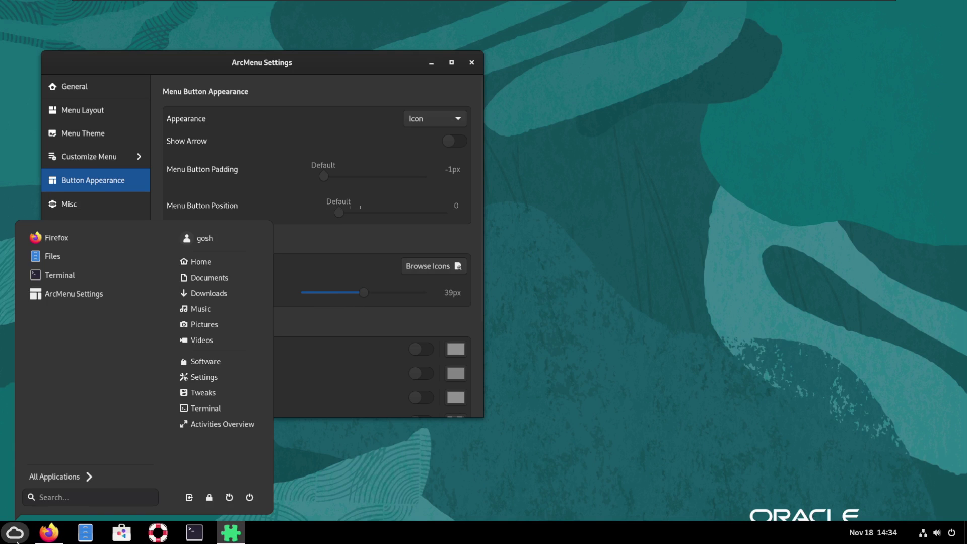
pyautogui.click(86, 477)
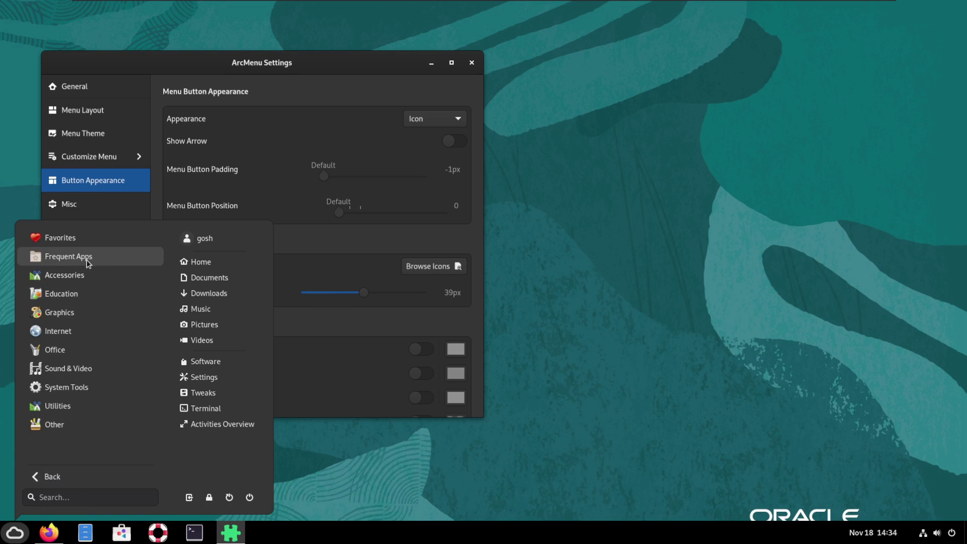
pyautogui.click(76, 332)
pyautogui.click(60, 478)
pyautogui.click(82, 388)
pyautogui.click(61, 476)
pyautogui.click(60, 410)
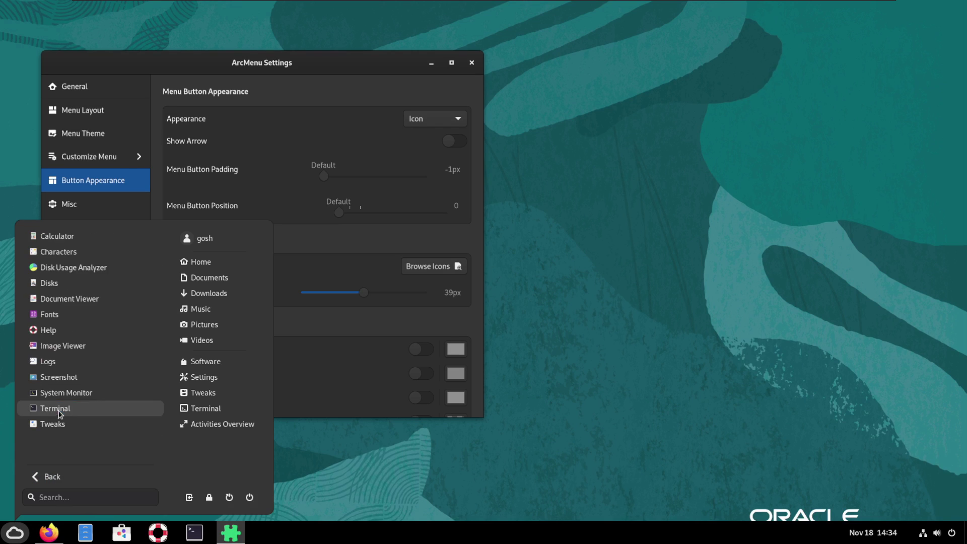
pyautogui.click(65, 477)
# Browse the Other, Office and System Tools categories and launch SELinux Troubleshooter
pyautogui.click(60, 427)
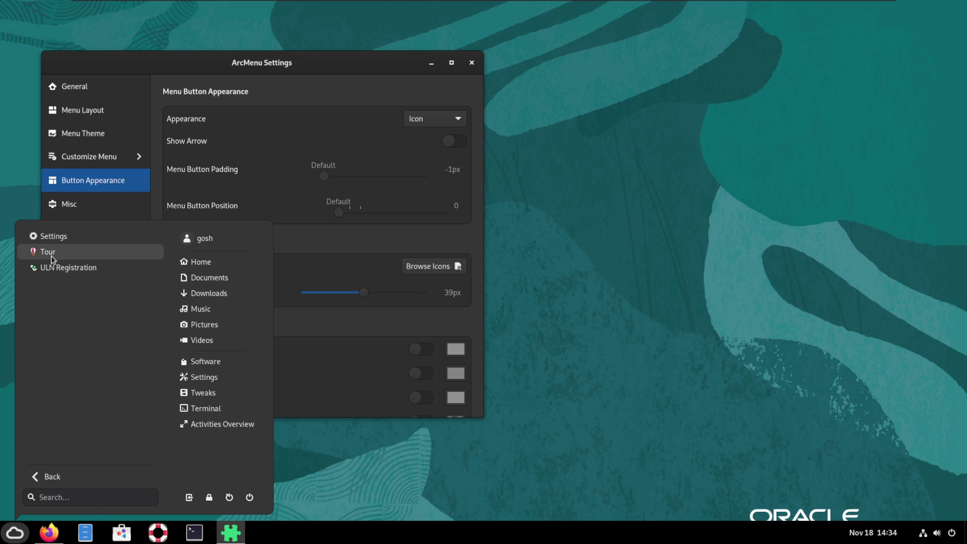
pyautogui.click(60, 476)
pyautogui.click(81, 348)
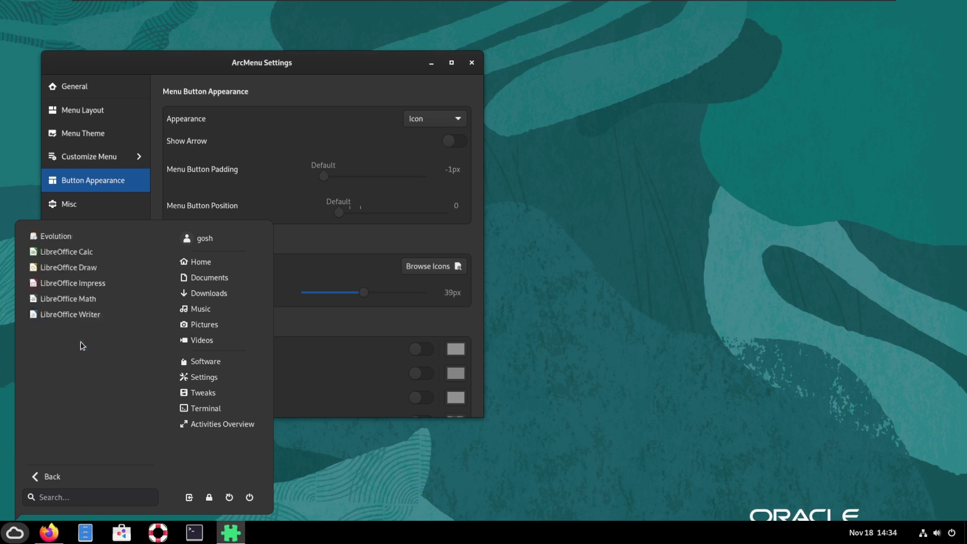
pyautogui.click(63, 476)
pyautogui.click(89, 403)
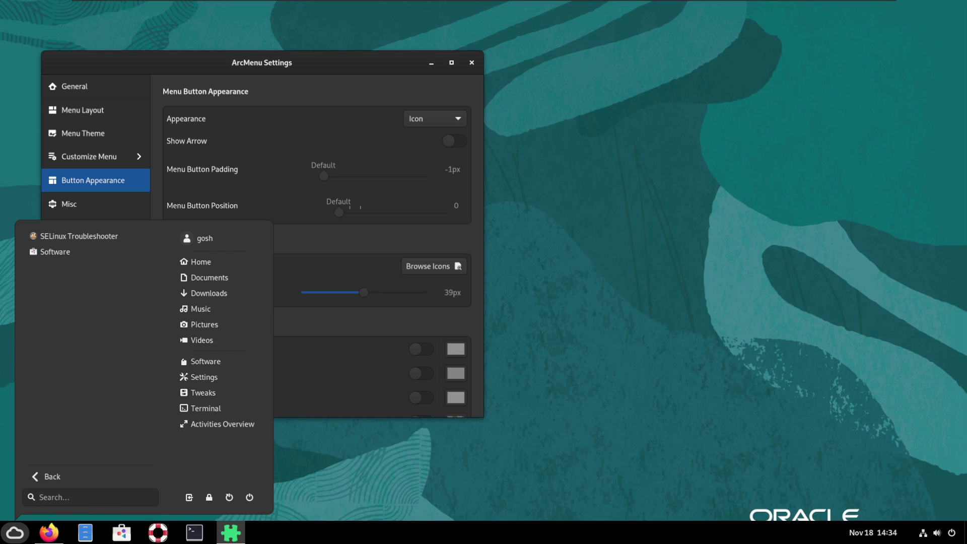
pyautogui.click(79, 236)
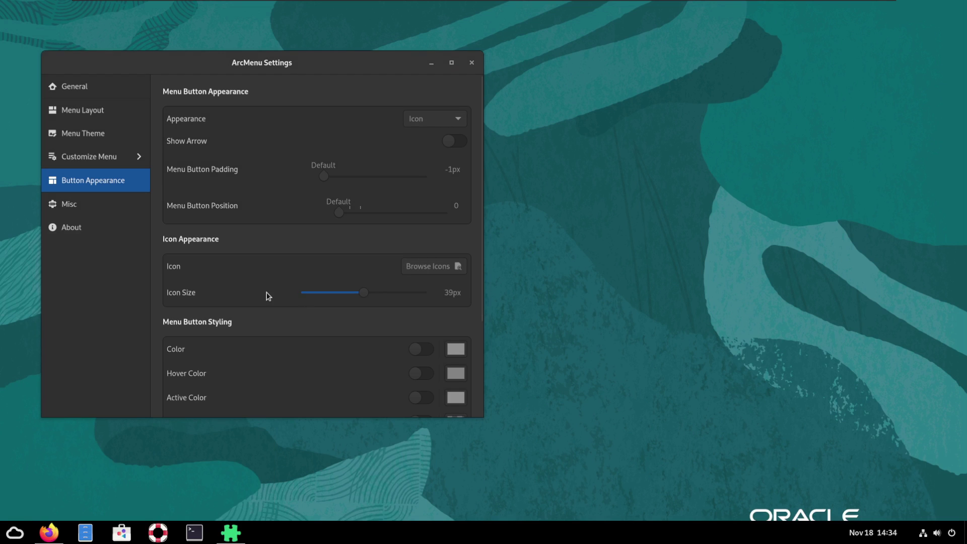
# View ArcMenu's Misc and About pages, then close ArcMenu Settings and the SELinux Alert Browser
pyautogui.click(97, 209)
pyautogui.click(77, 233)
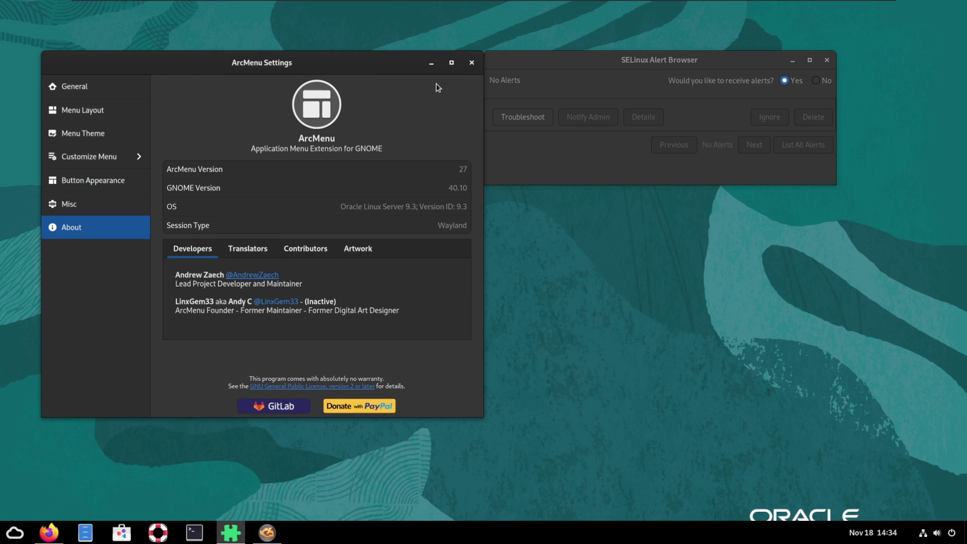
pyautogui.click(473, 62)
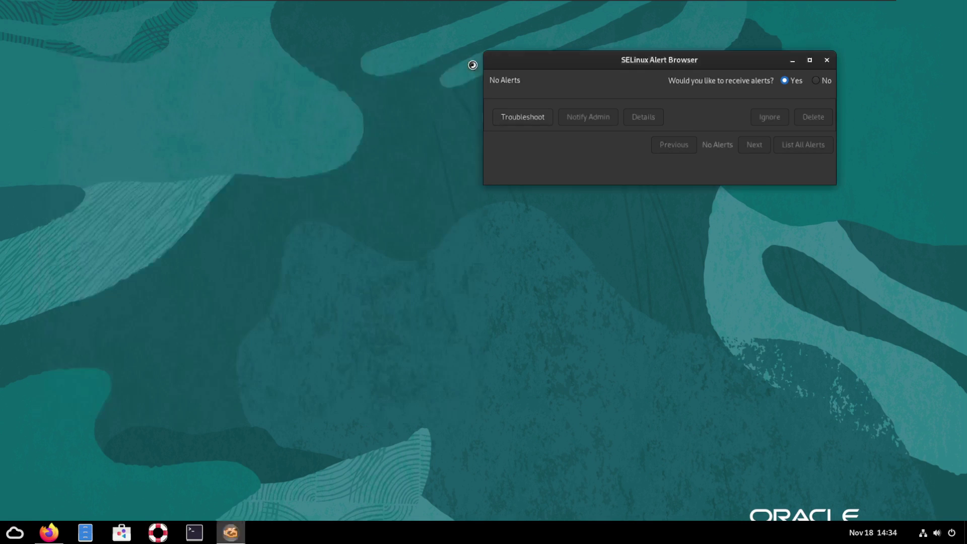
pyautogui.click(827, 60)
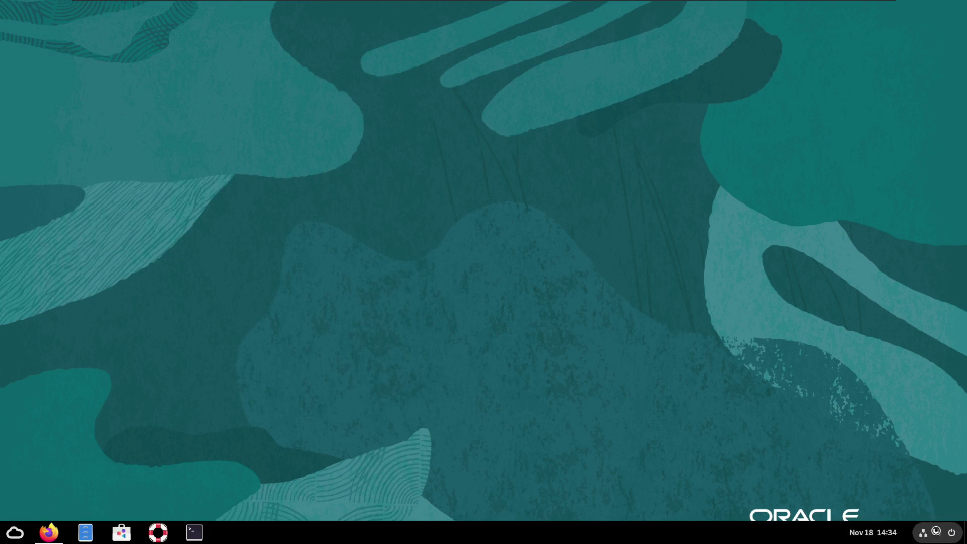
pyautogui.click(937, 532)
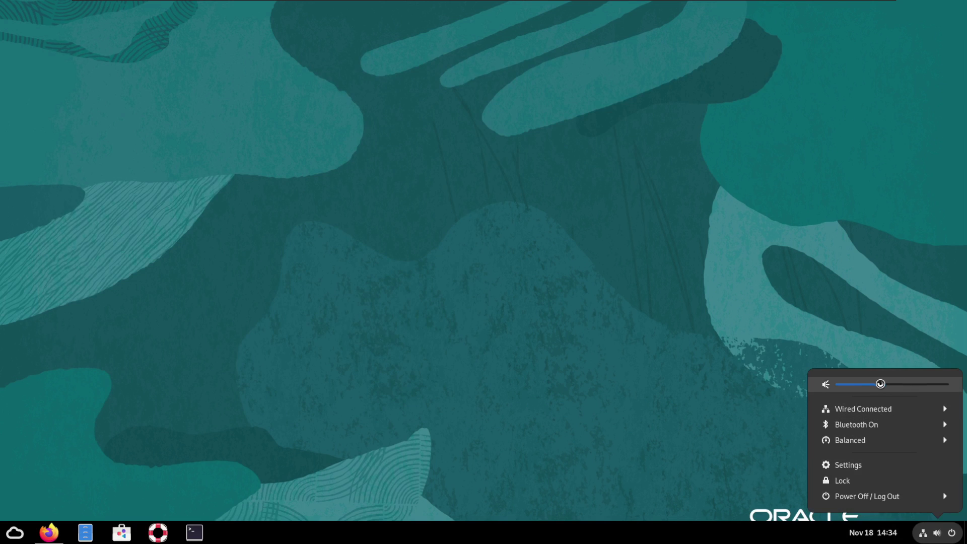
# Dismiss the system menu, glance at the app menu and Home folder, and restore Firefox
pyautogui.click(490, 264)
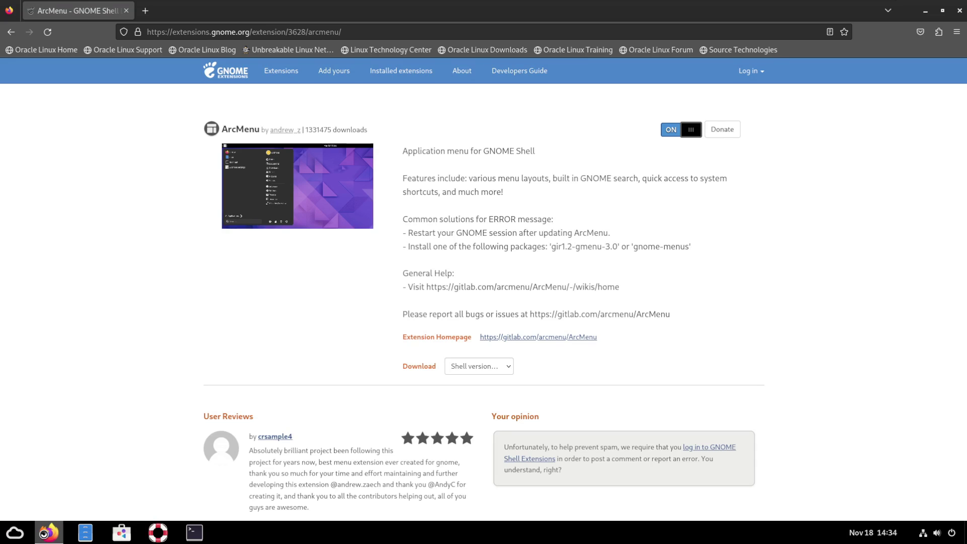
pyautogui.click(45, 533)
pyautogui.click(15, 532)
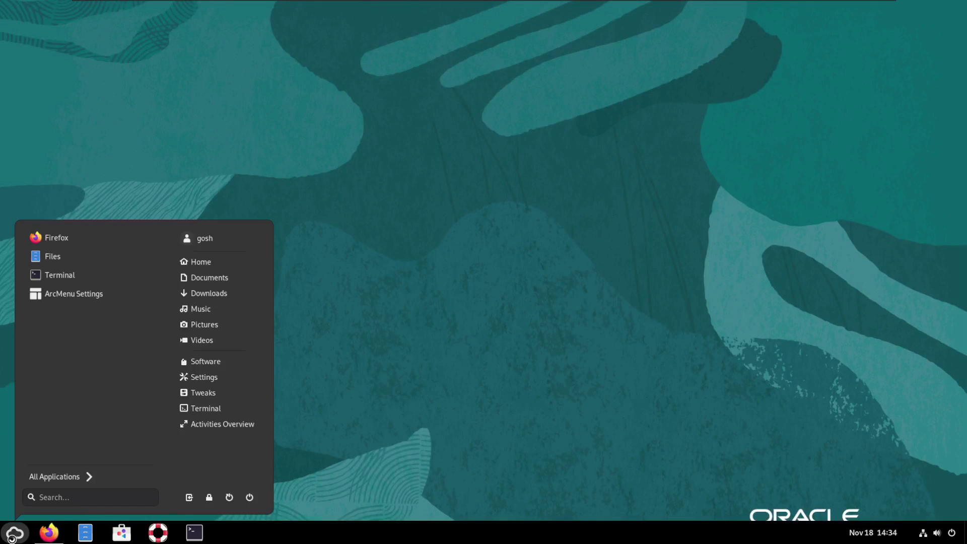
pyautogui.click(468, 245)
pyautogui.click(85, 532)
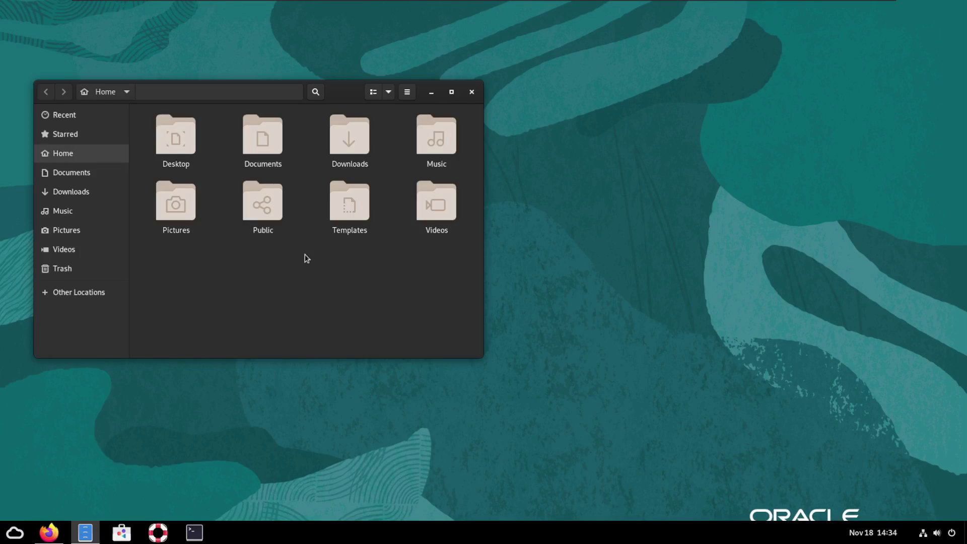
pyautogui.click(473, 91)
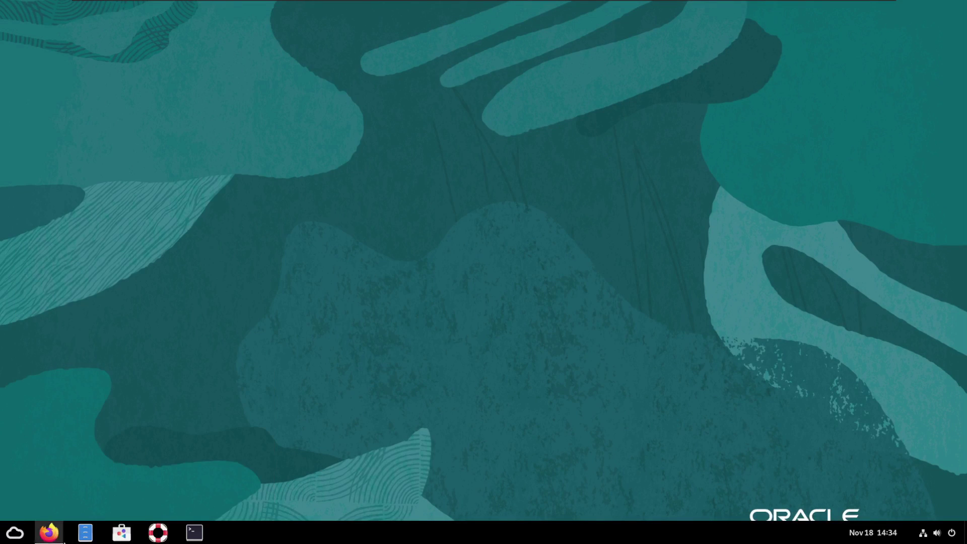
pyautogui.click(49, 532)
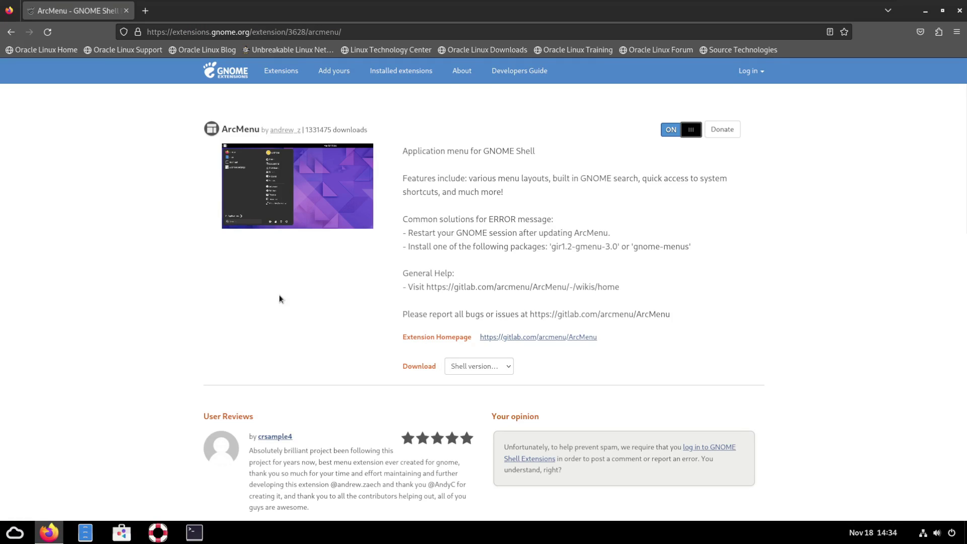
# Return to the extensions site home page, then switch User Themes ON and confirm Install
pyautogui.rightClick(11, 32)
pyautogui.click(11, 33)
pyautogui.click(11, 32)
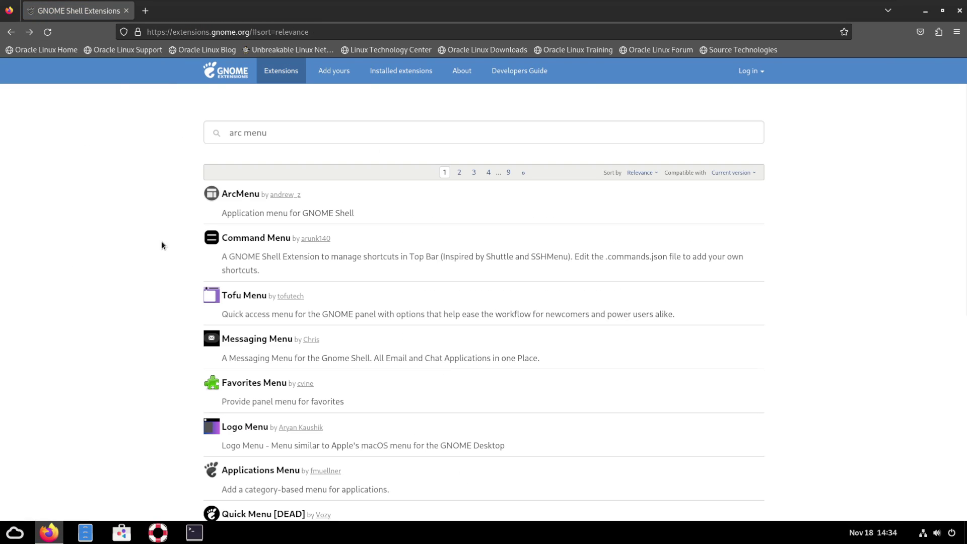
pyautogui.click(231, 74)
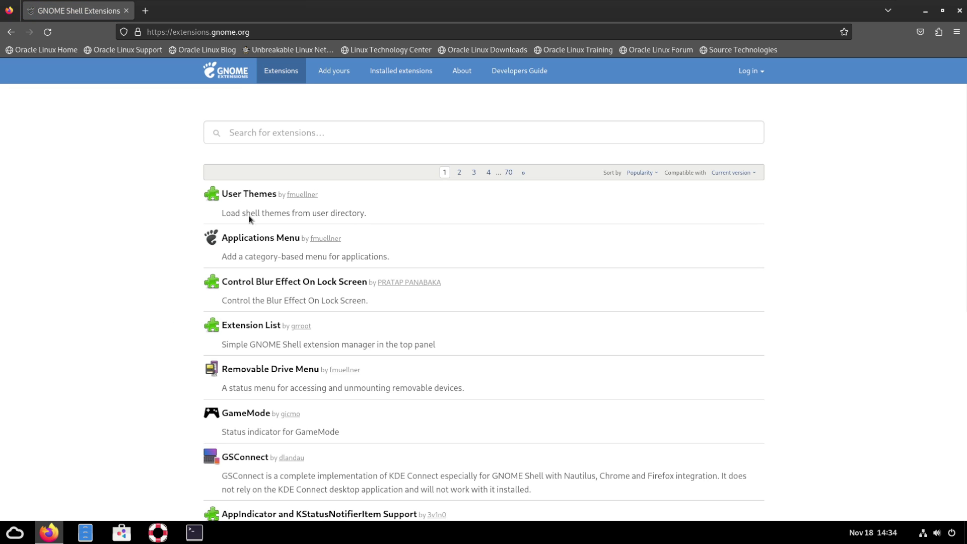
pyautogui.click(249, 194)
pyautogui.click(715, 130)
pyautogui.click(533, 310)
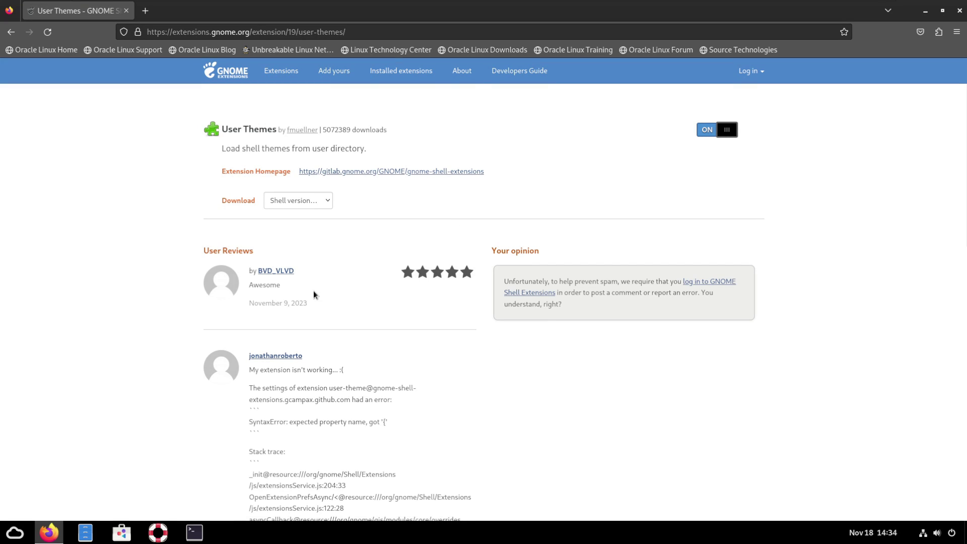
# Check the application menu, then go back to the popular extensions list
pyautogui.click(15, 532)
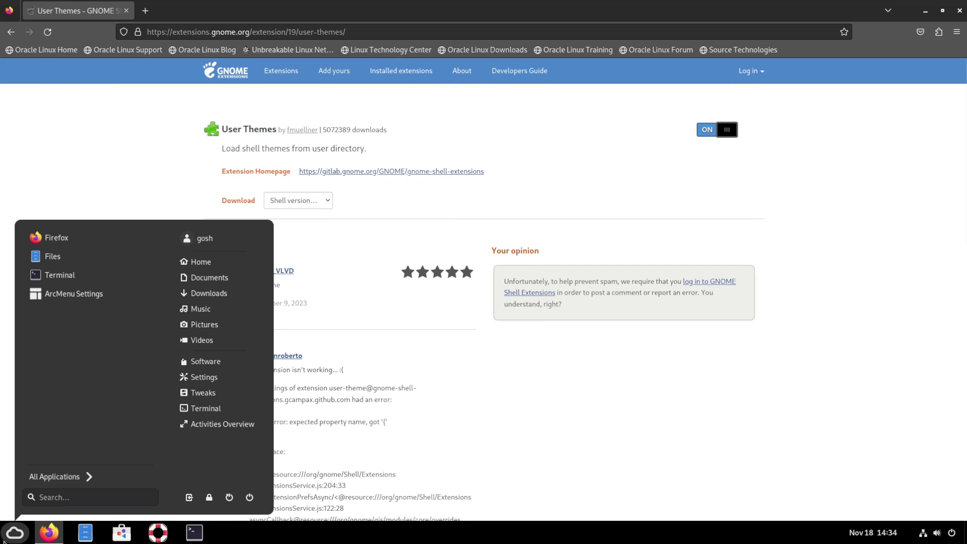
pyautogui.click(302, 328)
pyautogui.scroll(-10, 403, 458)
pyautogui.scroll(7, 412, 457)
pyautogui.scroll(5, 64, 304)
pyautogui.click(10, 31)
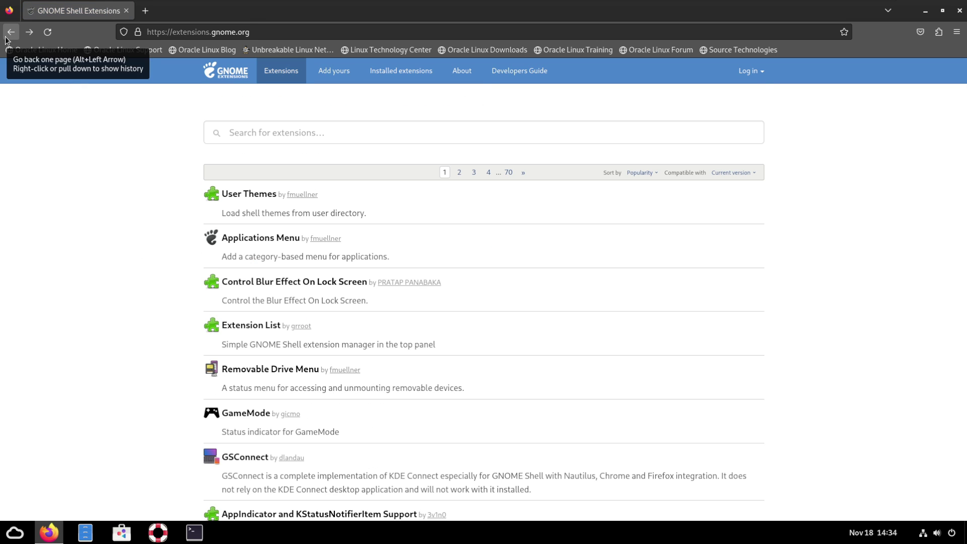
pyautogui.click(184, 31)
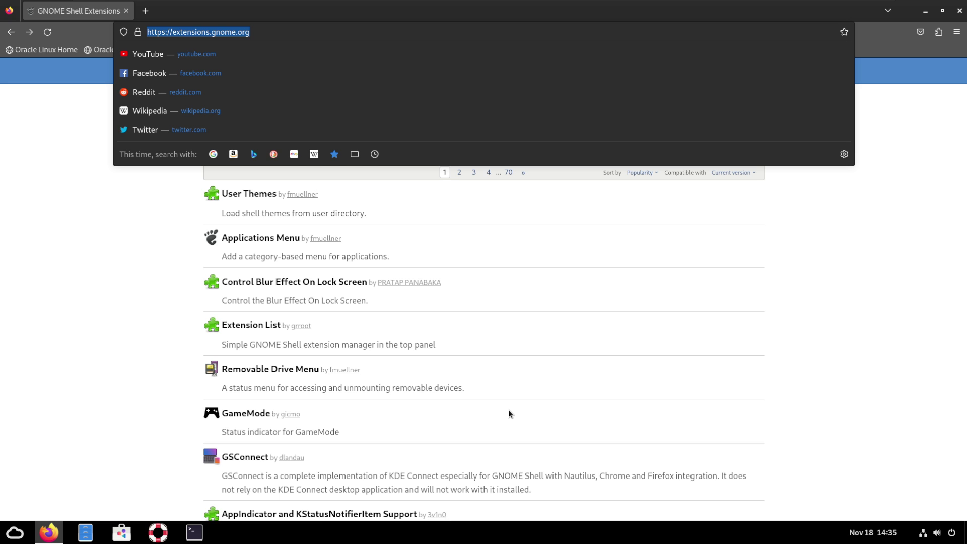
# Search the web for 'flatpak' in Firefox
pyautogui.write('flatpak')
pyautogui.press('Return')
pyautogui.click(16, 536)
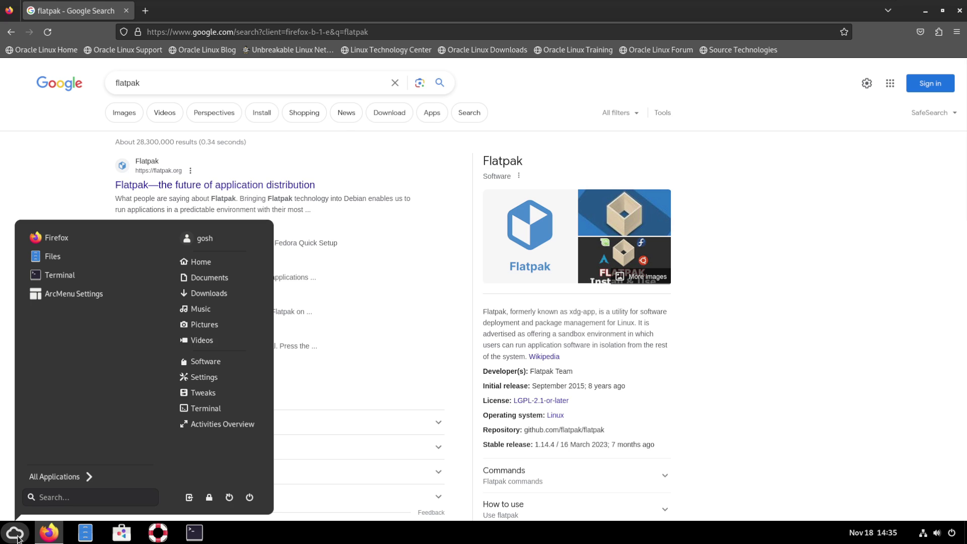
pyautogui.click(61, 477)
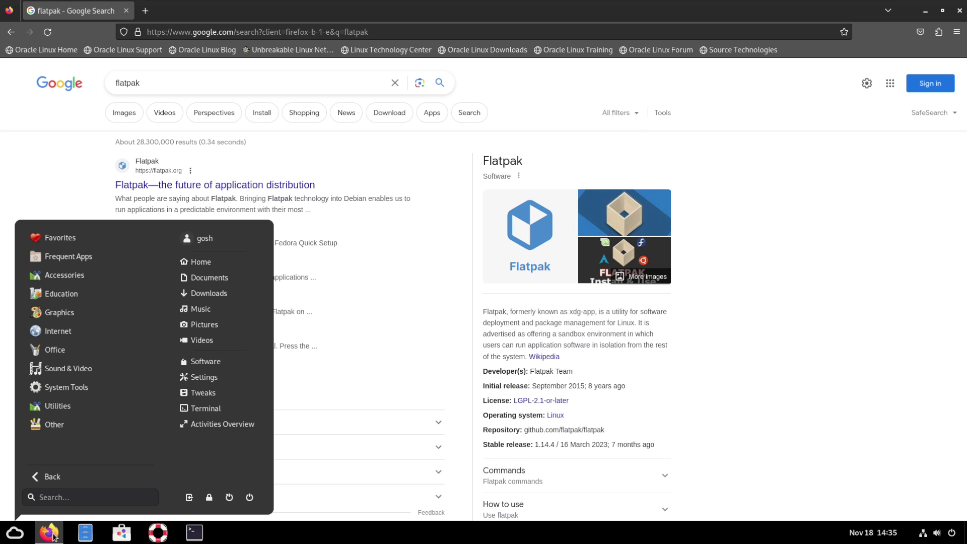
pyautogui.click(55, 535)
pyautogui.click(50, 535)
pyautogui.click(49, 537)
pyautogui.click(50, 537)
pyautogui.click(49, 537)
pyautogui.click(49, 537)
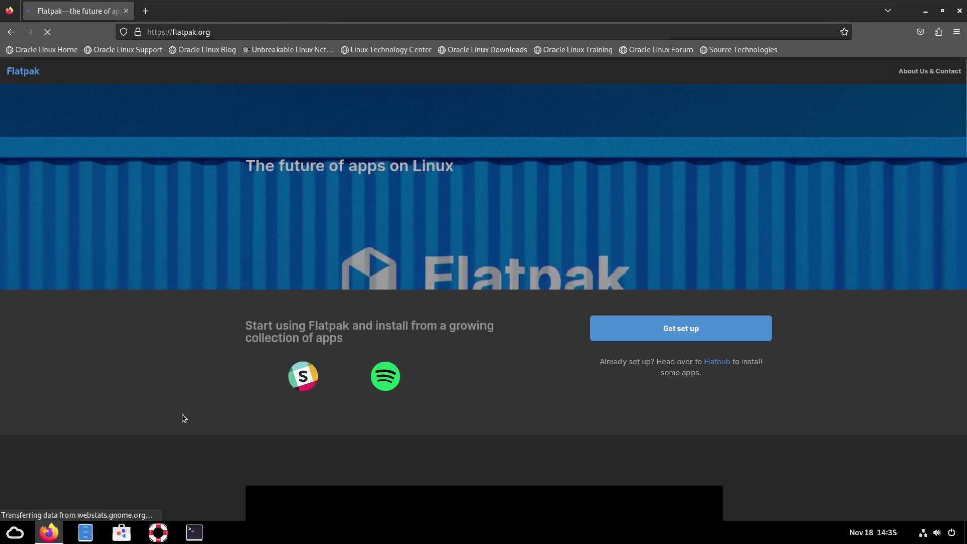
# On flatpak.org's quick setup, pick Red Hat Enterprise Linux and download flathub.flatpakrepo
pyautogui.scroll(-4, 407, 428)
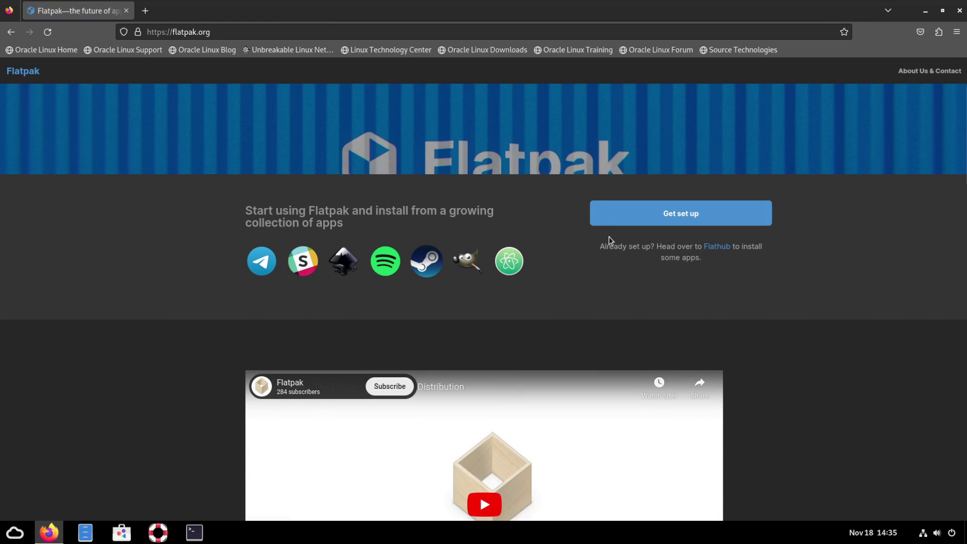
pyautogui.click(629, 221)
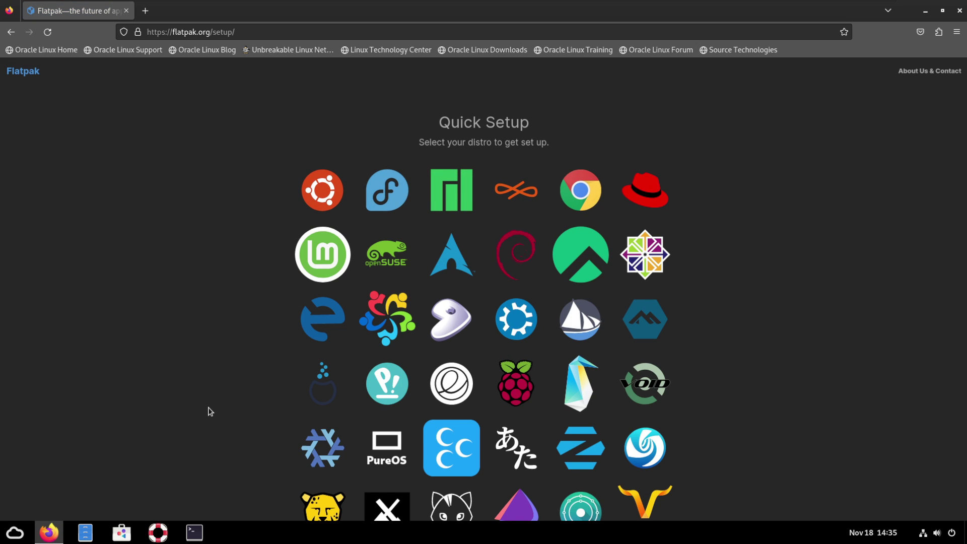
pyautogui.scroll(-7, 211, 412)
pyautogui.scroll(5, 211, 411)
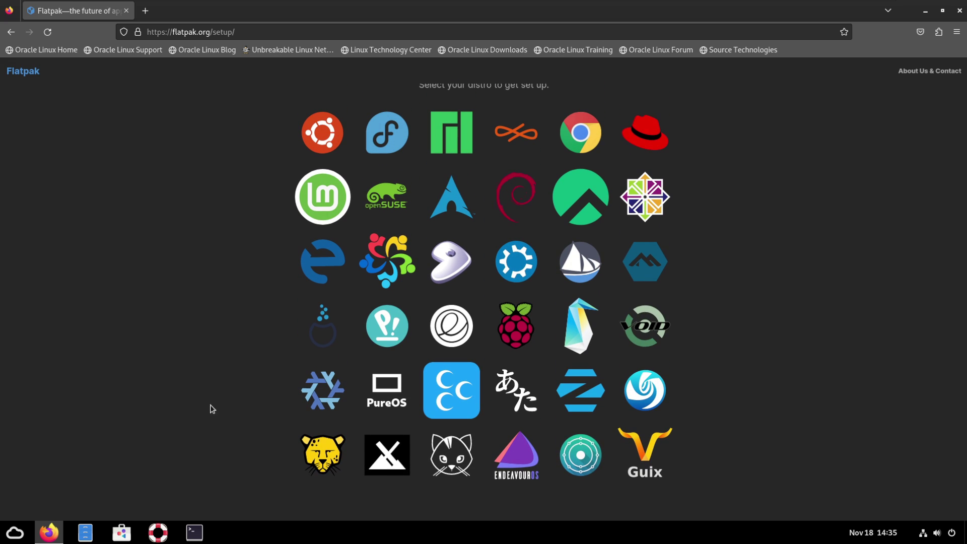
pyautogui.scroll(2, 753, 227)
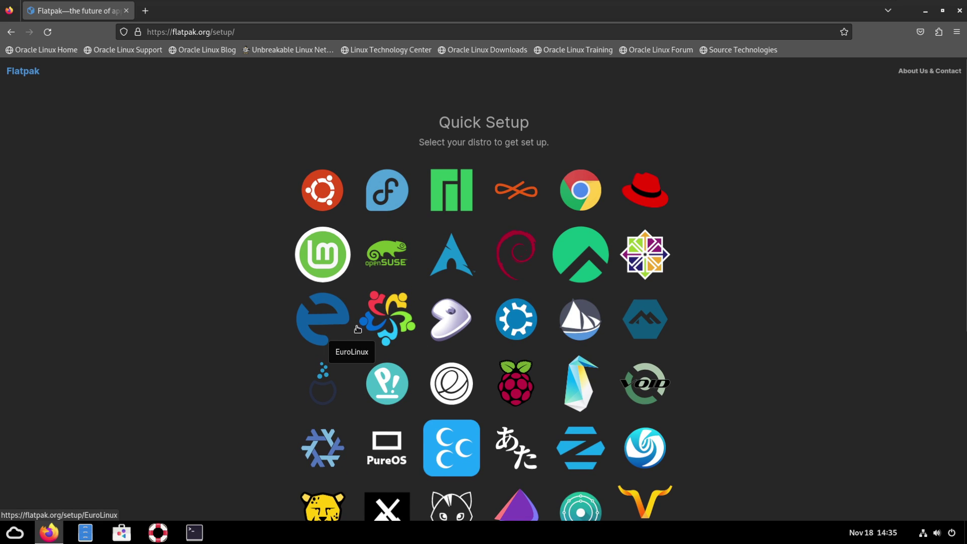
pyautogui.click(646, 208)
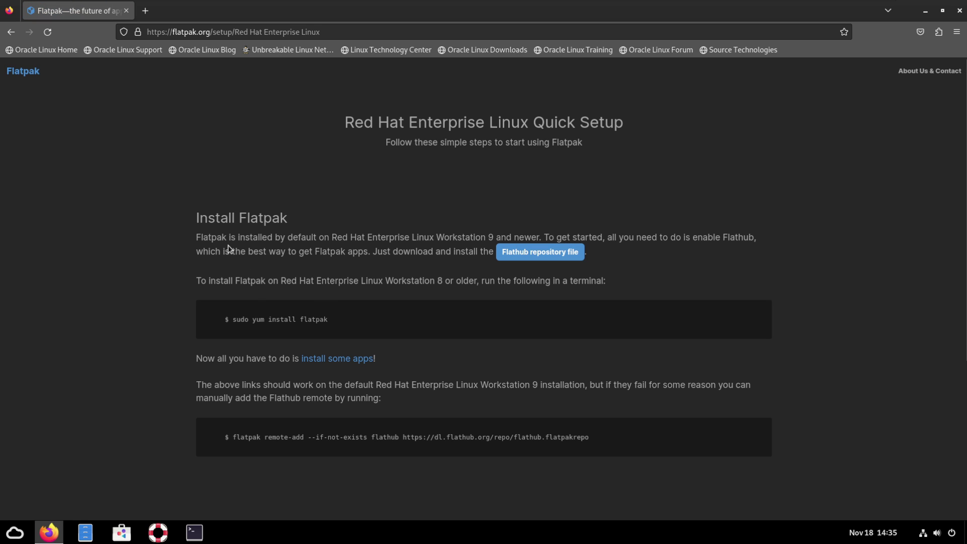
pyautogui.moveTo(197, 237); pyautogui.dragTo(317, 237)
pyautogui.click(332, 240)
pyautogui.click(508, 257)
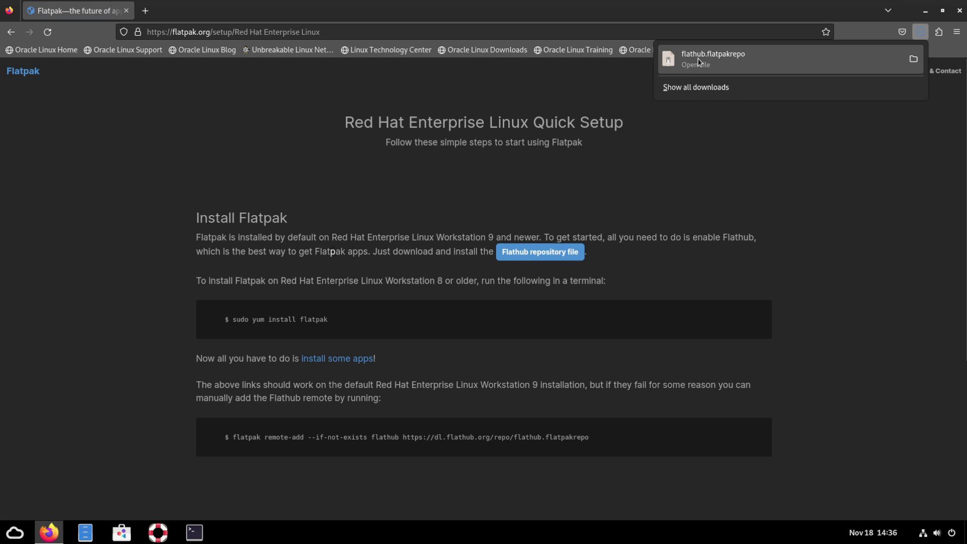
# Open flathub.flatpakrepo in Software, install it with the user password, then close Software
pyautogui.click(697, 59)
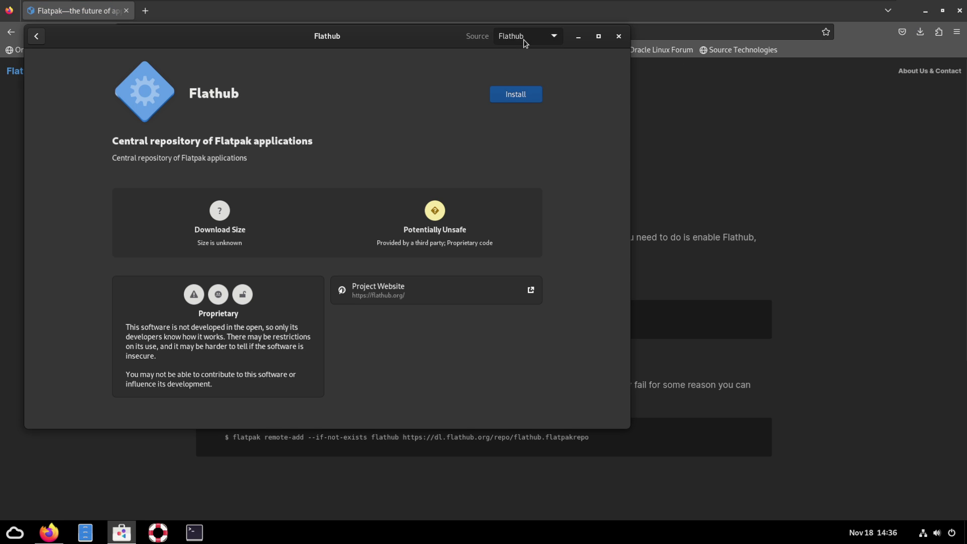
pyautogui.click(523, 40)
pyautogui.click(524, 39)
pyautogui.click(517, 95)
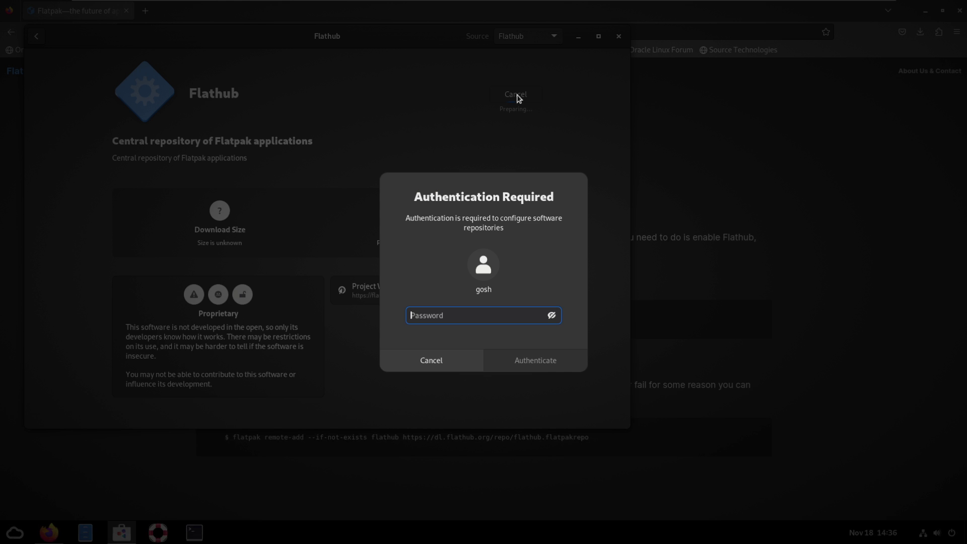
pyautogui.write('•')
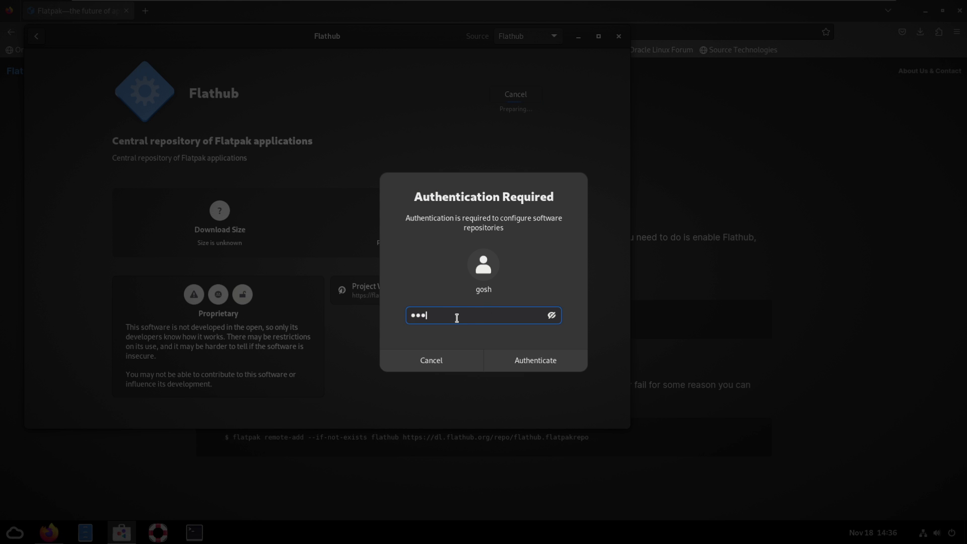
pyautogui.press('Return')
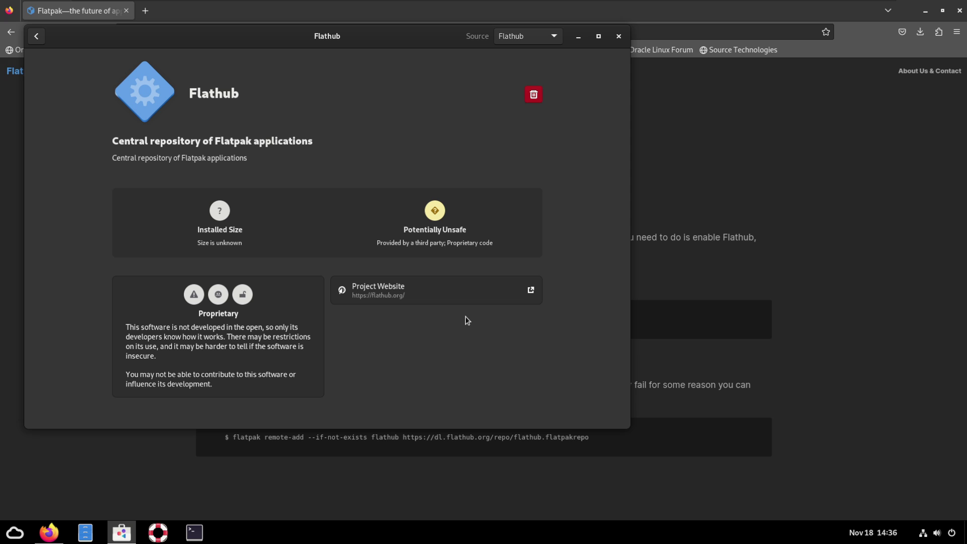
pyautogui.click(35, 39)
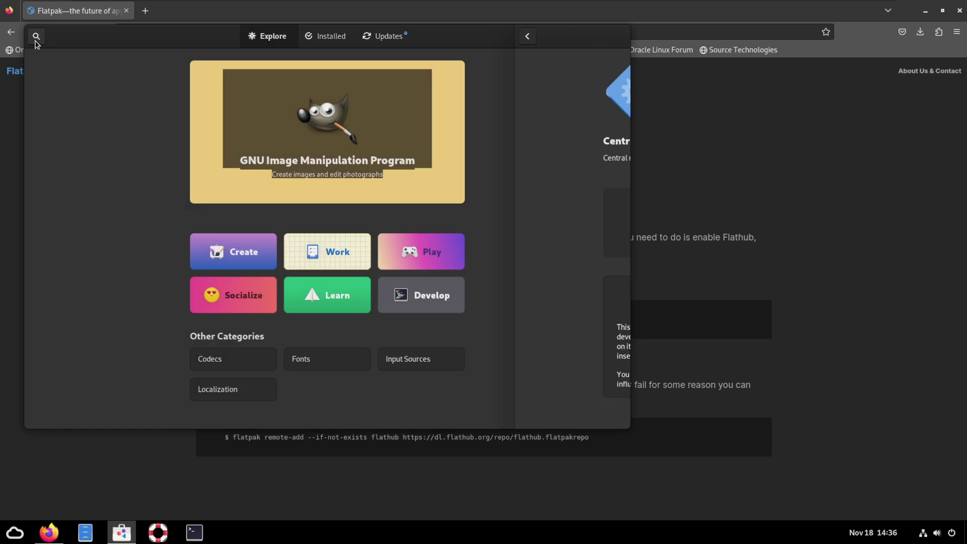
pyautogui.click(619, 36)
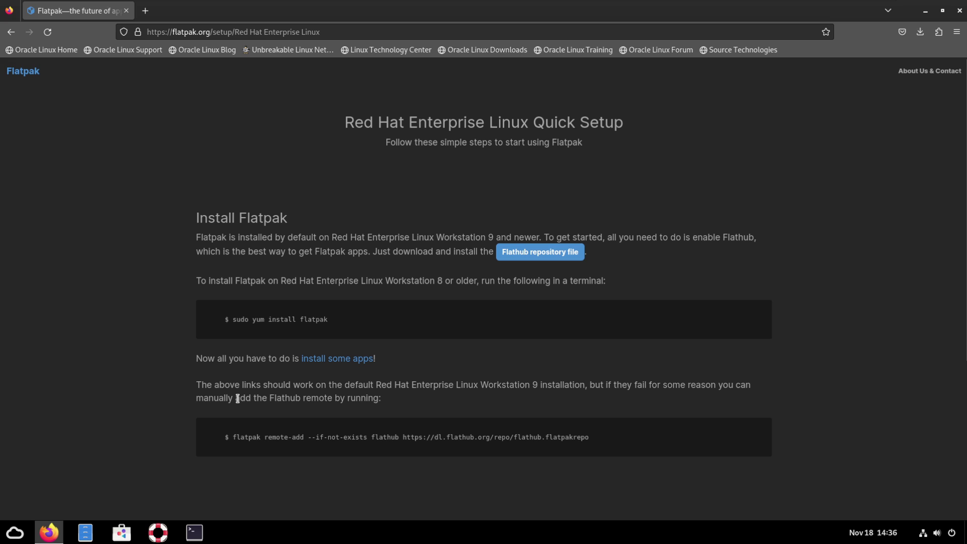
# Reopen Software, check Software Repositories shows Flathub enabled, then scroll Explore for Flathub apps
pyautogui.click(121, 532)
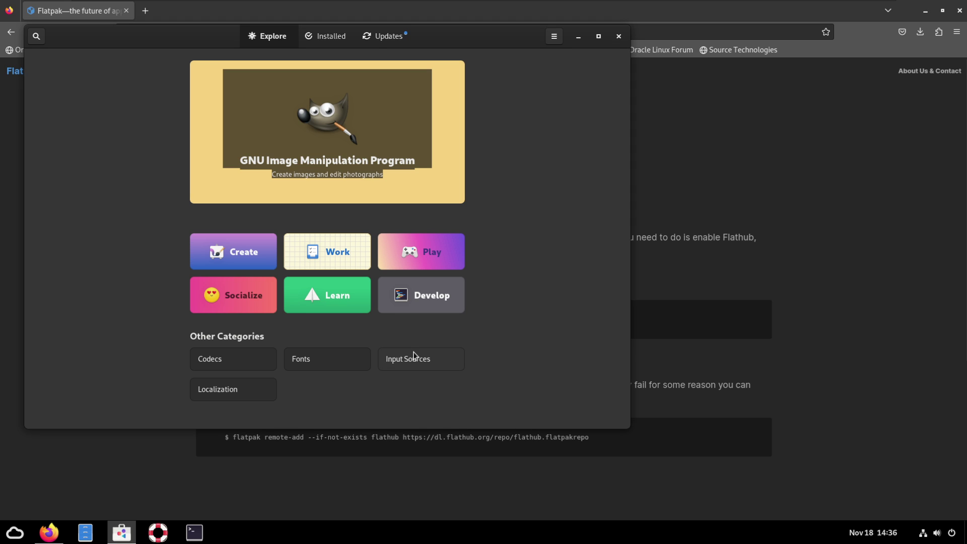
pyautogui.click(618, 35)
pyautogui.click(121, 532)
pyautogui.click(554, 36)
pyautogui.click(554, 69)
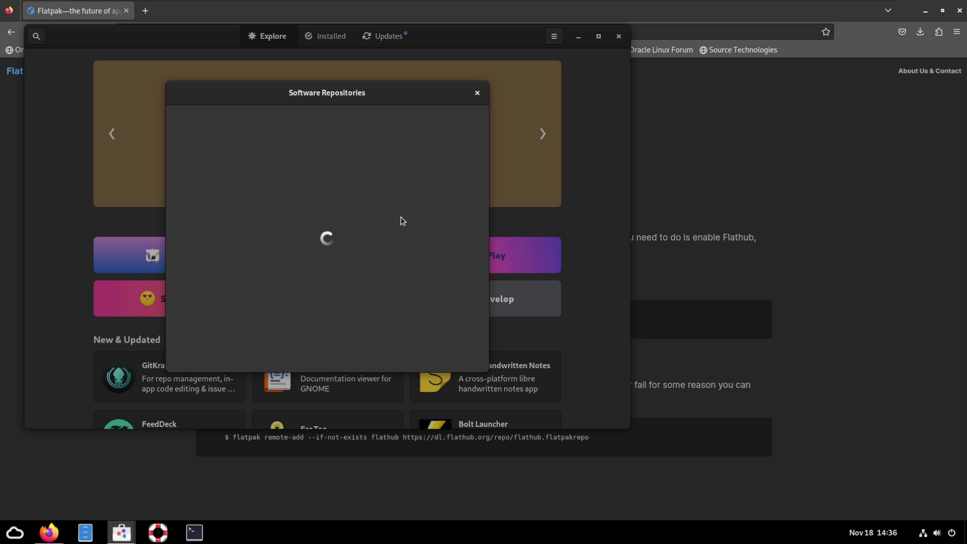
pyautogui.moveTo(320, 103); pyautogui.dragTo(393, 111)
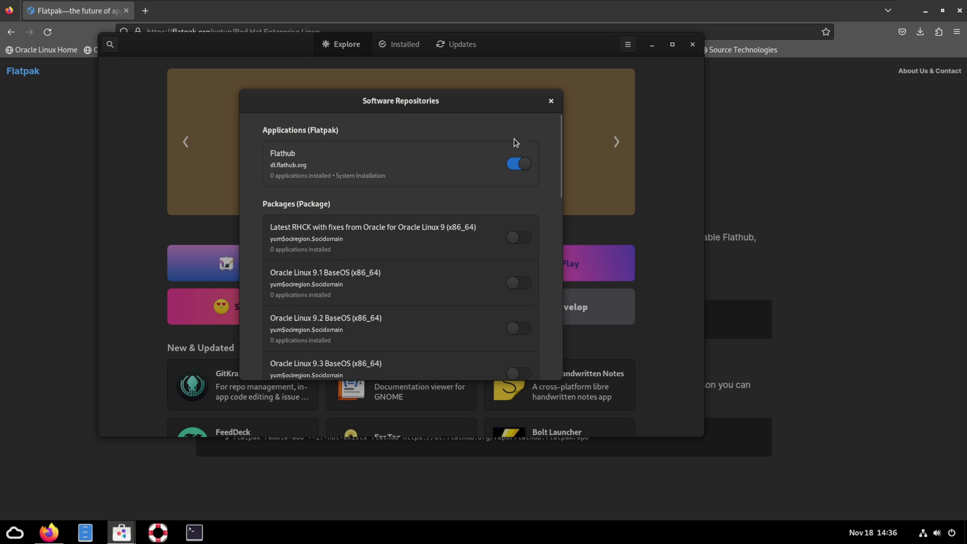
pyautogui.click(550, 100)
pyautogui.scroll(-5, 362, 312)
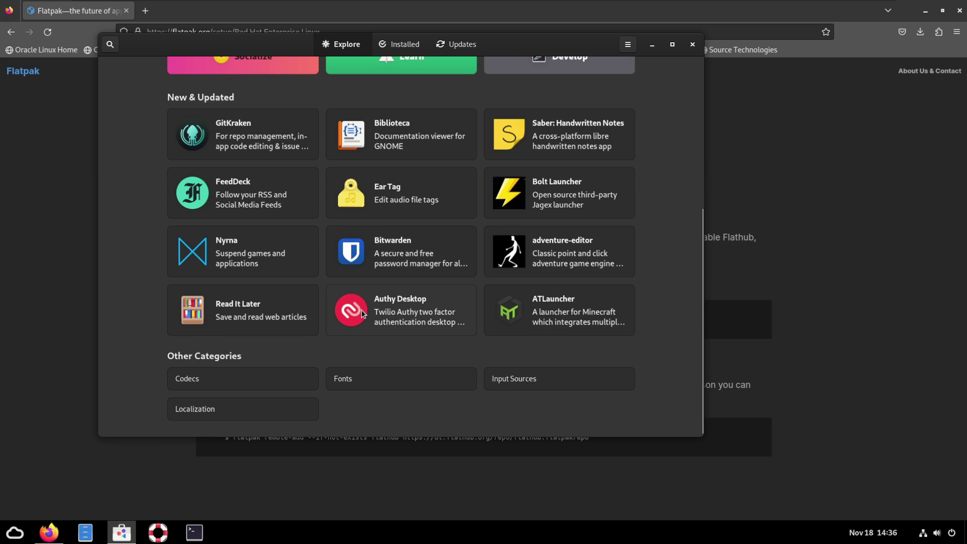
pyautogui.scroll(2, 264, 305)
pyautogui.scroll(2, 266, 306)
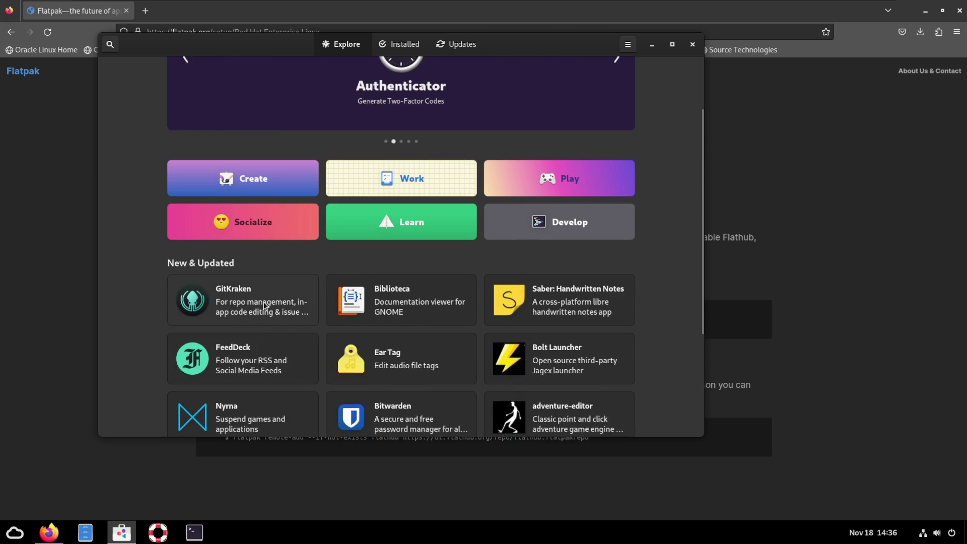
# Browse the Work category in Software to find Vivaldi
pyautogui.click(418, 183)
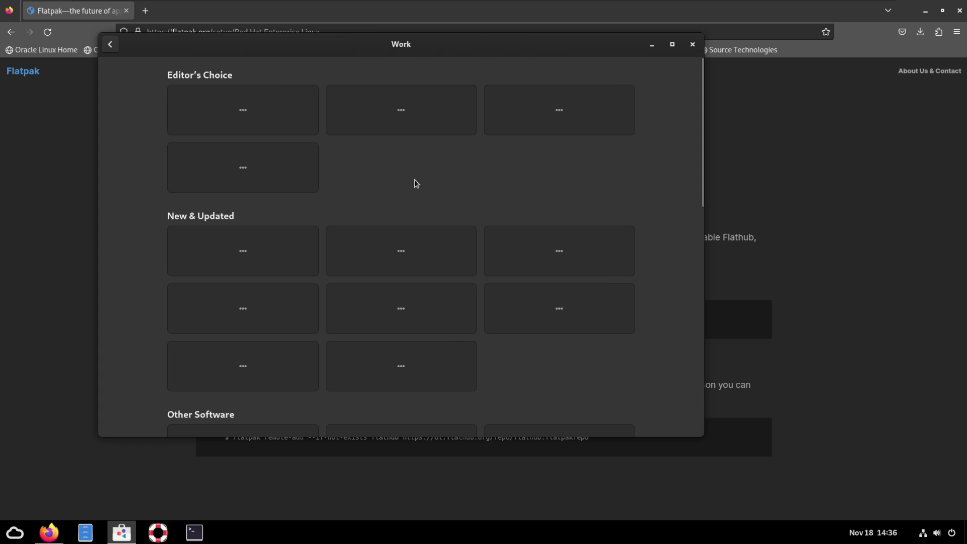
pyautogui.moveTo(383, 50); pyautogui.dragTo(465, 83)
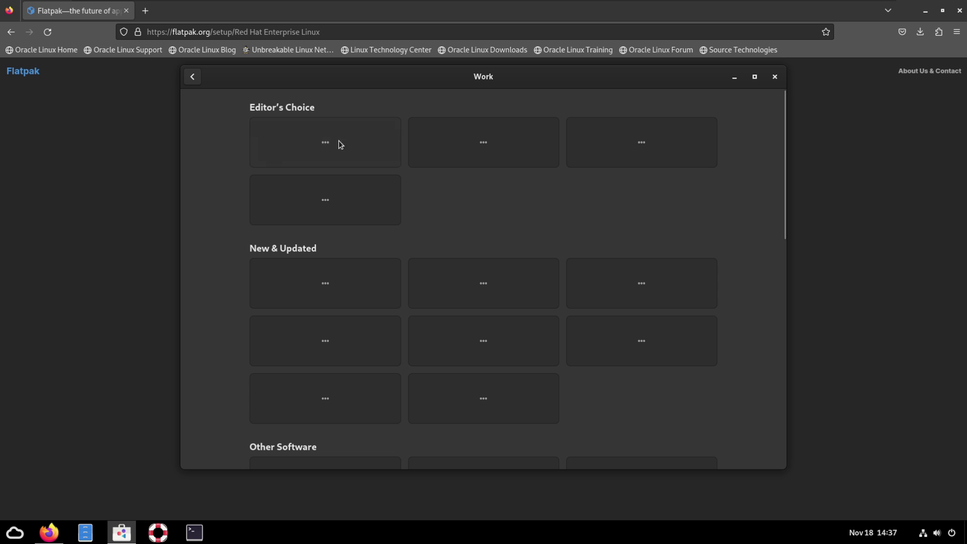
pyautogui.click(193, 77)
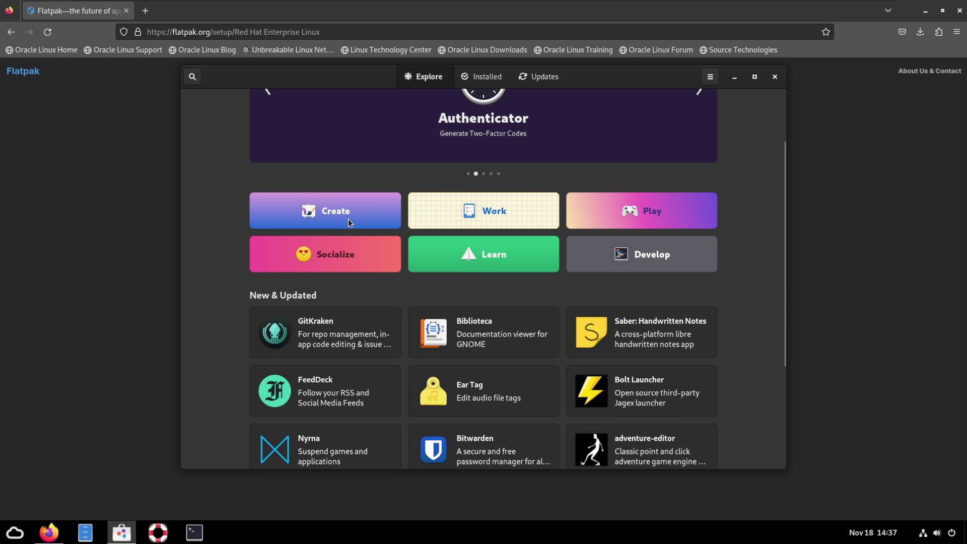
pyautogui.click(456, 210)
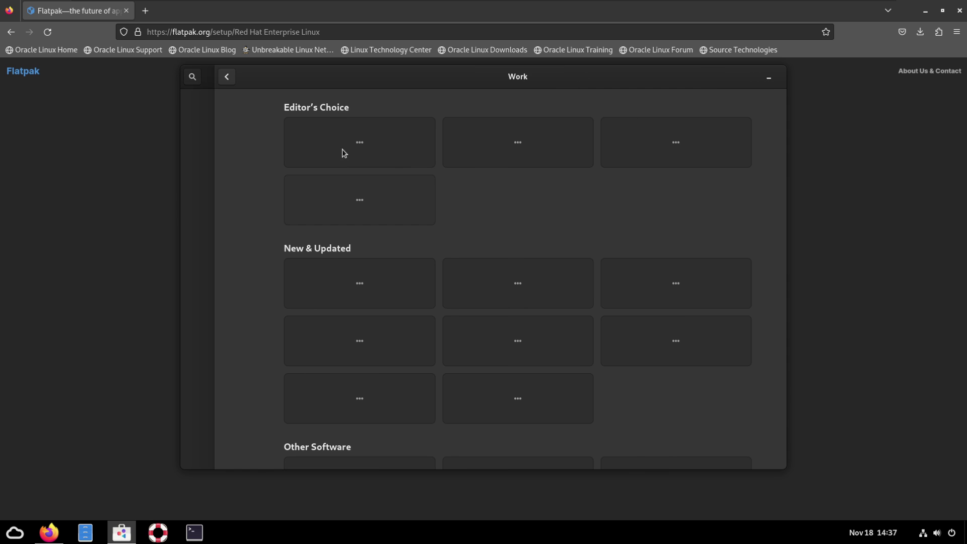
pyautogui.scroll(-4, 393, 279)
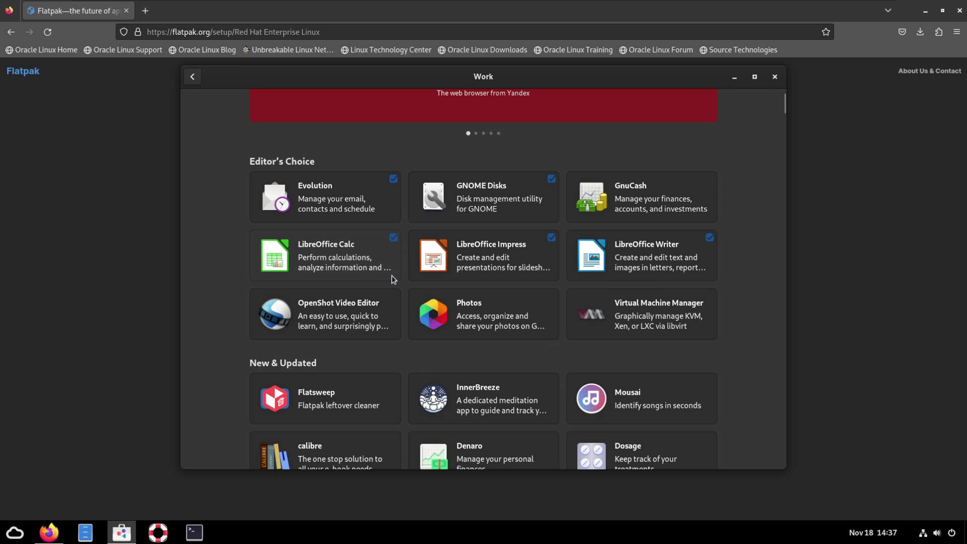
pyautogui.scroll(-3, 494, 345)
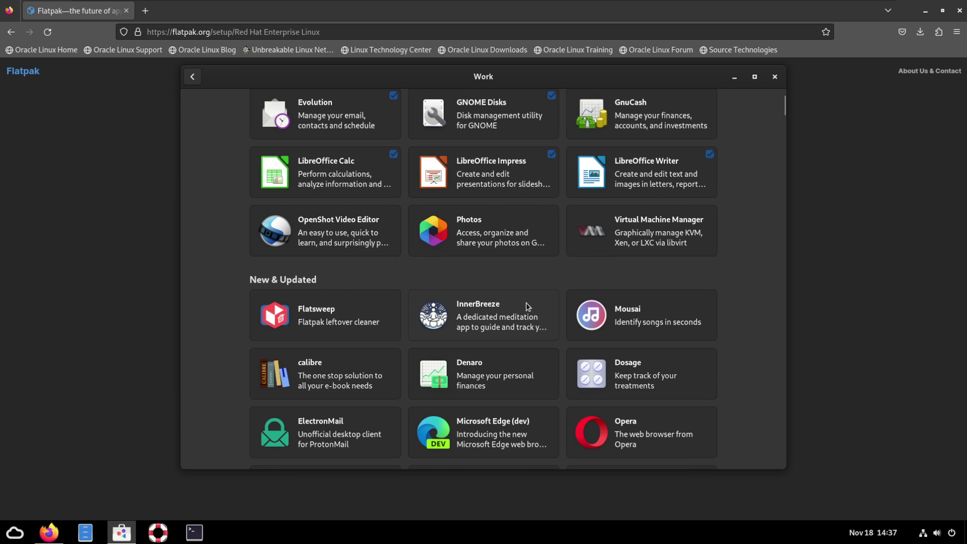
pyautogui.scroll(-4, 510, 301)
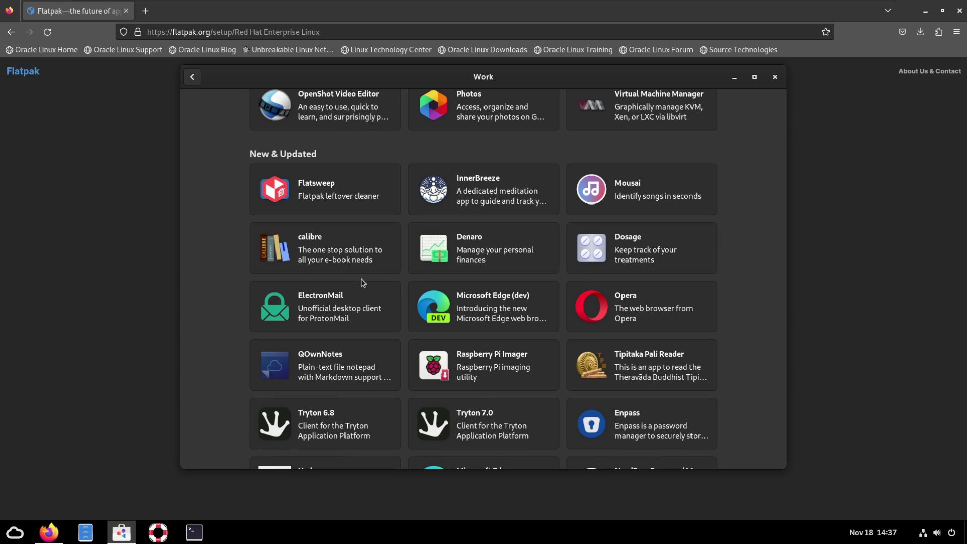
pyautogui.scroll(-3, 363, 282)
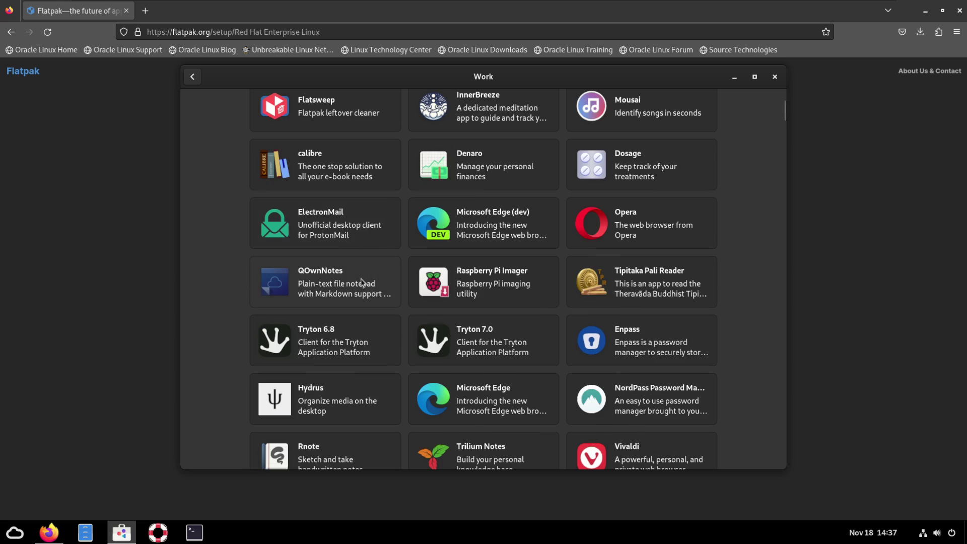
pyautogui.scroll(-2, 362, 282)
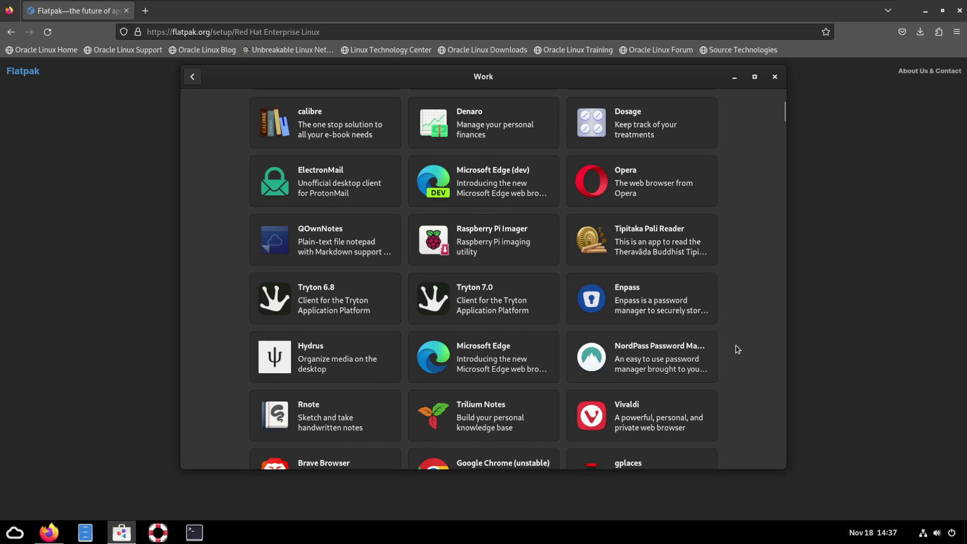
pyautogui.scroll(-2, 737, 349)
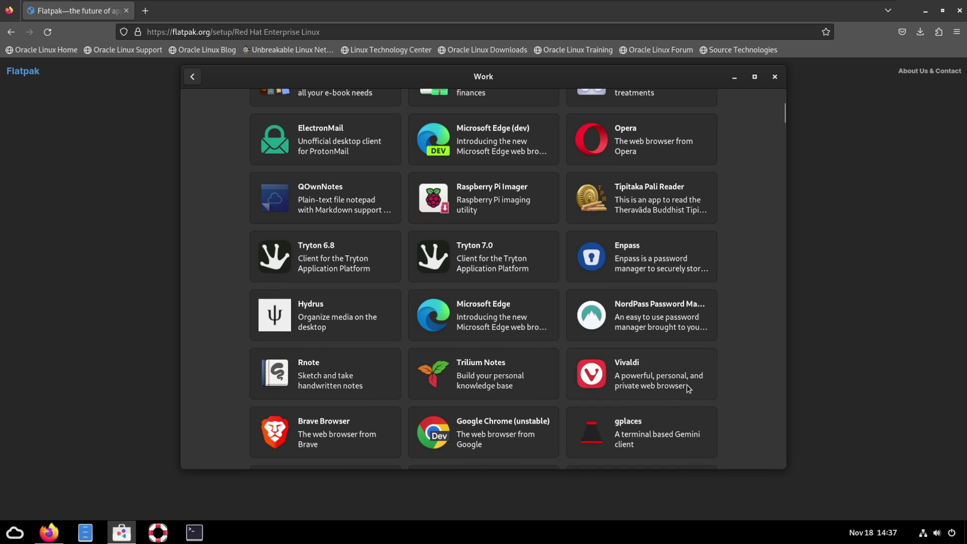
# Install Vivaldi from the Flathub (Flatpak) source
pyautogui.click(630, 370)
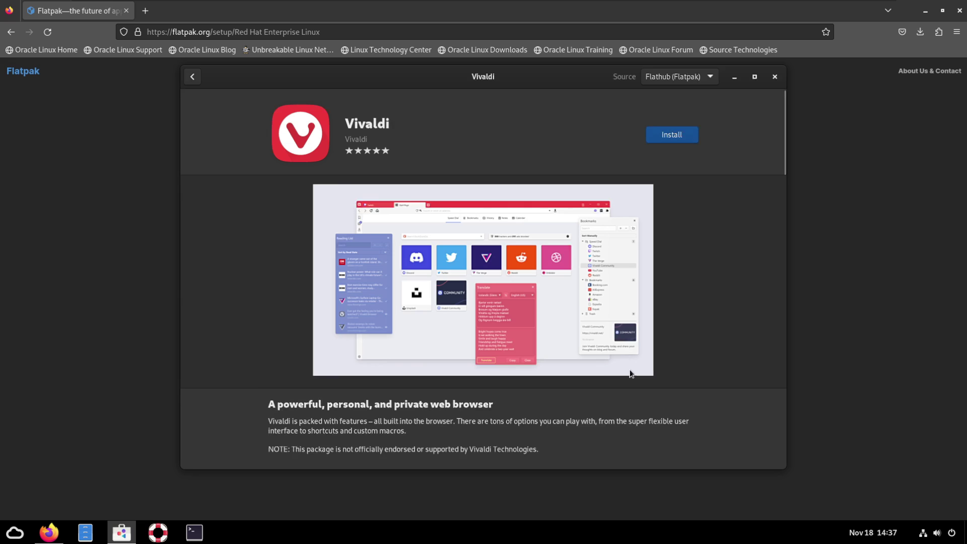
pyautogui.click(682, 72)
pyautogui.click(678, 71)
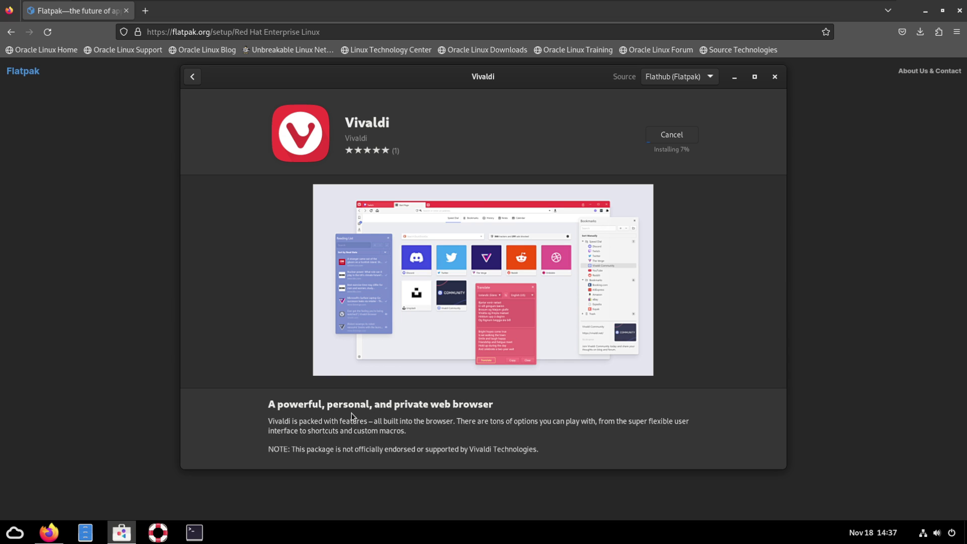
pyautogui.scroll(-3, 351, 412)
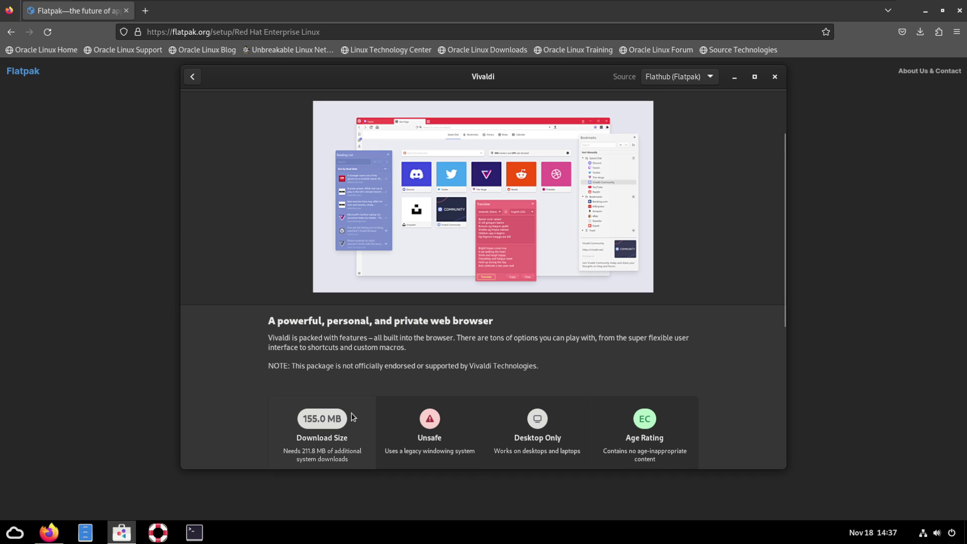
pyautogui.scroll(3, 351, 413)
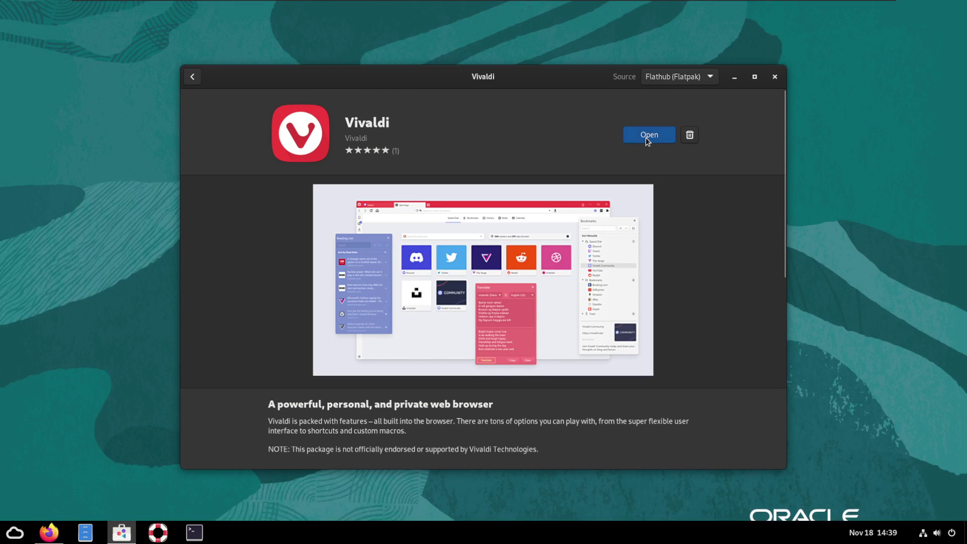
# Launch Vivaldi and finish setup: block trackers and ads, skip import, Dark style, top tabs
pyautogui.click(647, 139)
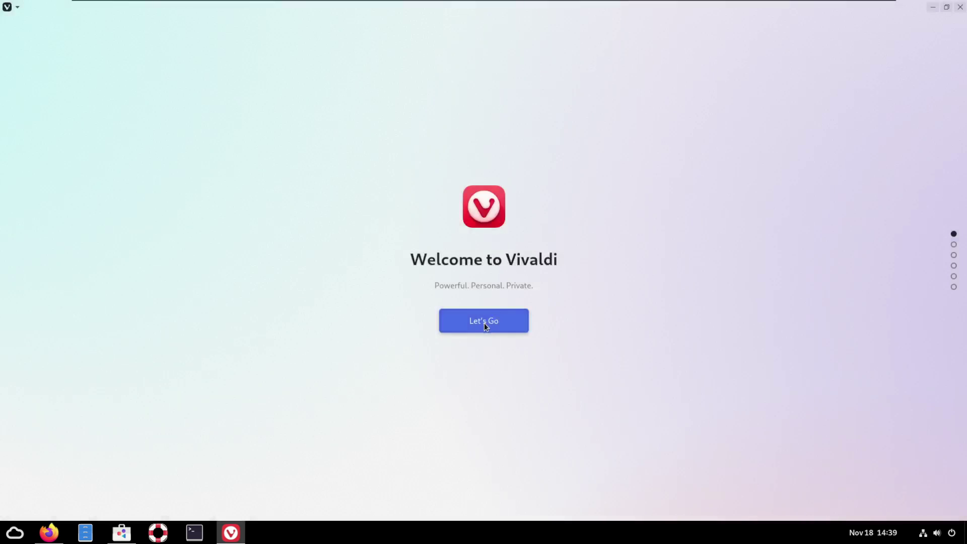
pyautogui.click(485, 323)
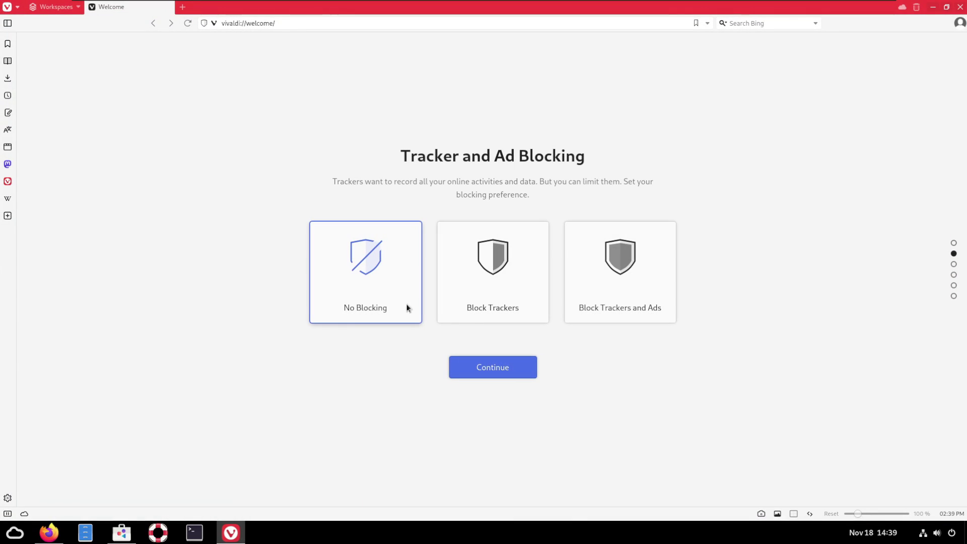
pyautogui.click(617, 254)
pyautogui.click(507, 368)
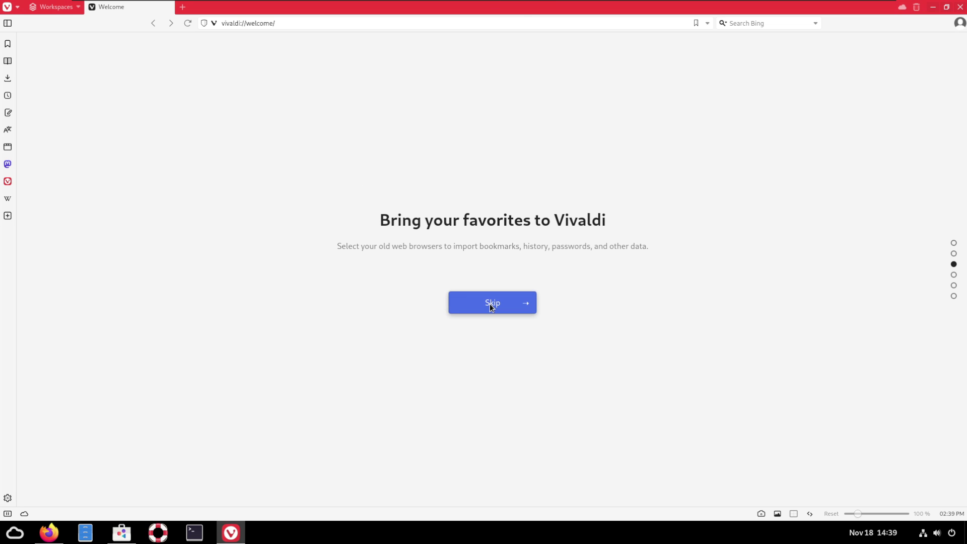
pyautogui.click(490, 304)
pyautogui.click(445, 300)
pyautogui.click(469, 372)
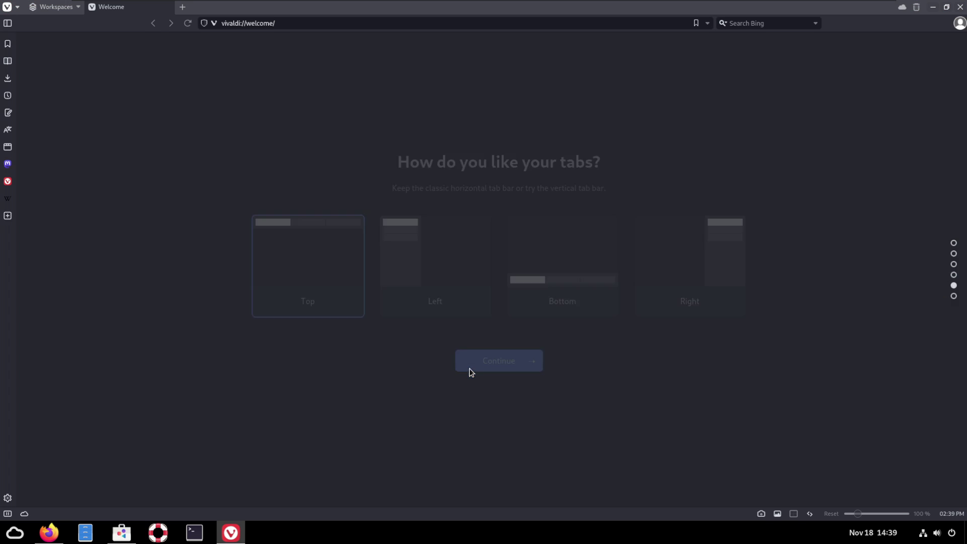
pyautogui.click(493, 361)
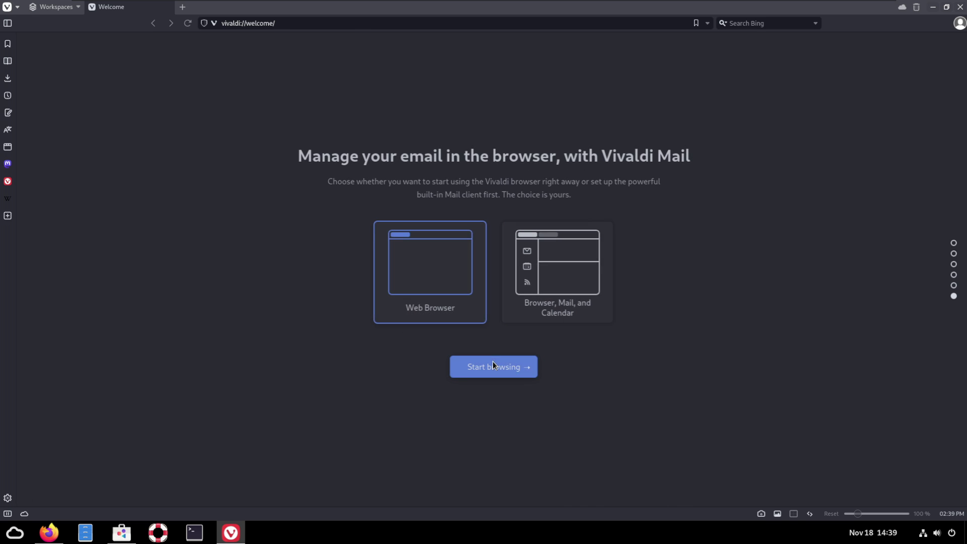
pyautogui.click(491, 372)
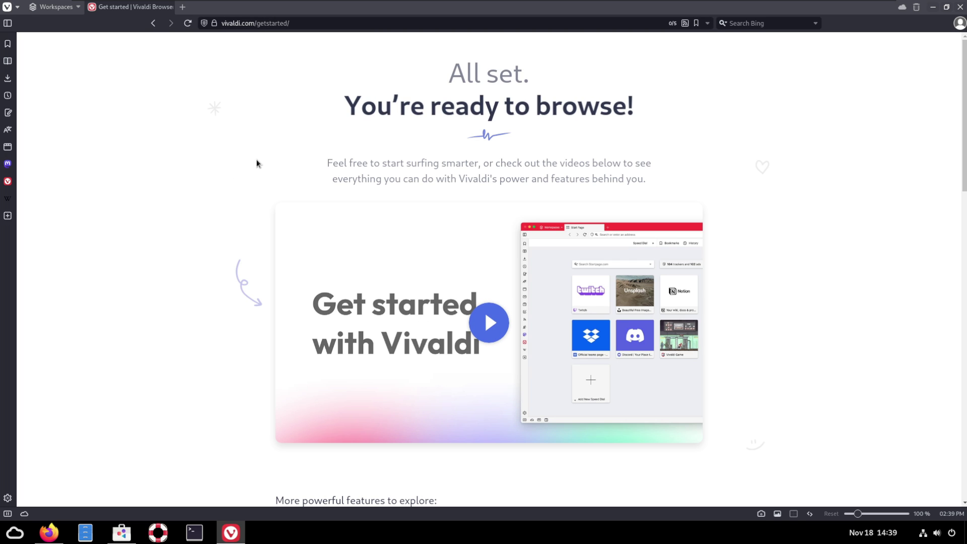
# Close the Get started tab, exit Vivaldi, and close Software
pyautogui.click(54, 8)
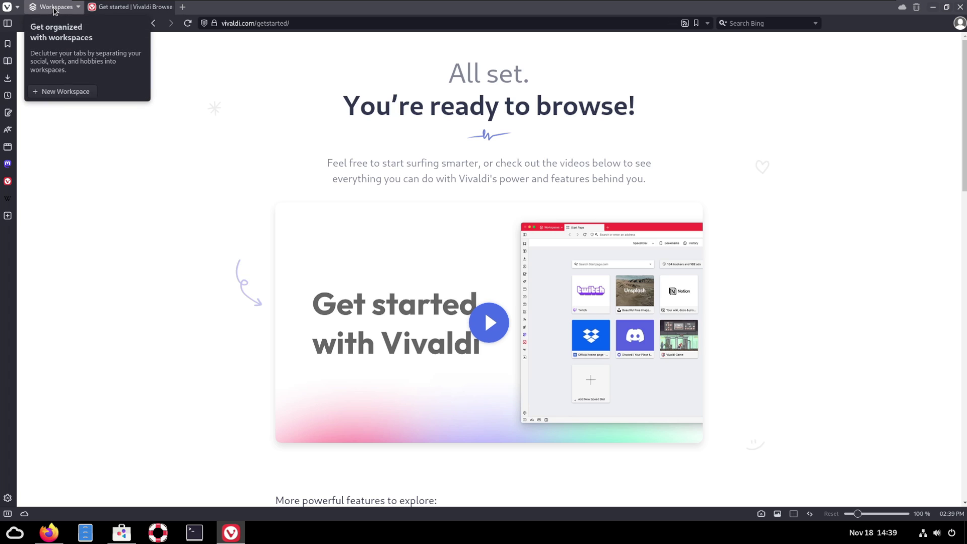
pyautogui.middleClick(130, 9)
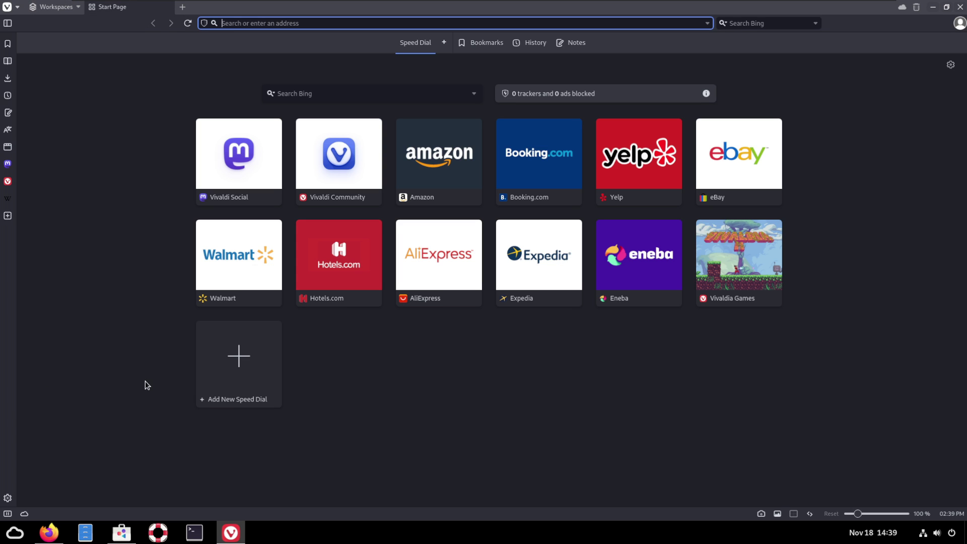
pyautogui.click(961, 8)
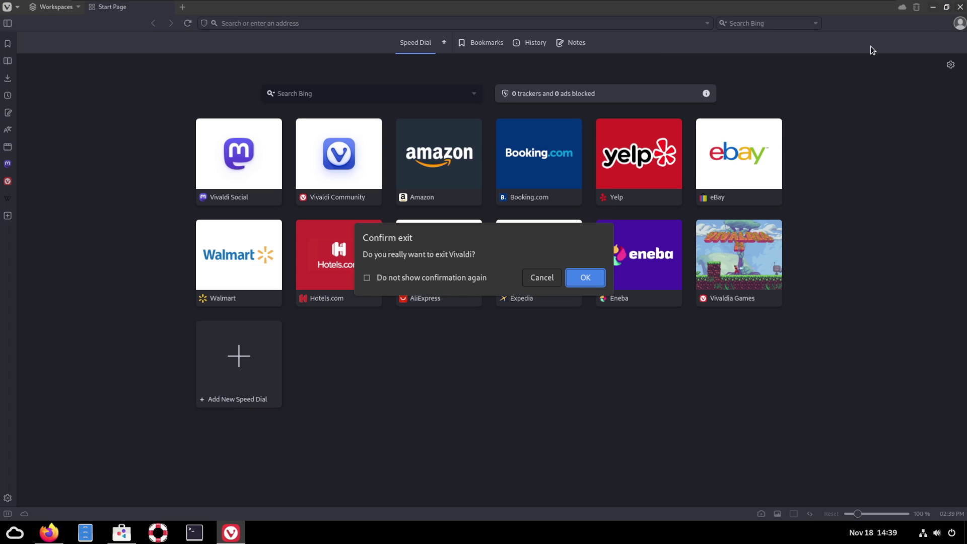
pyautogui.click(586, 276)
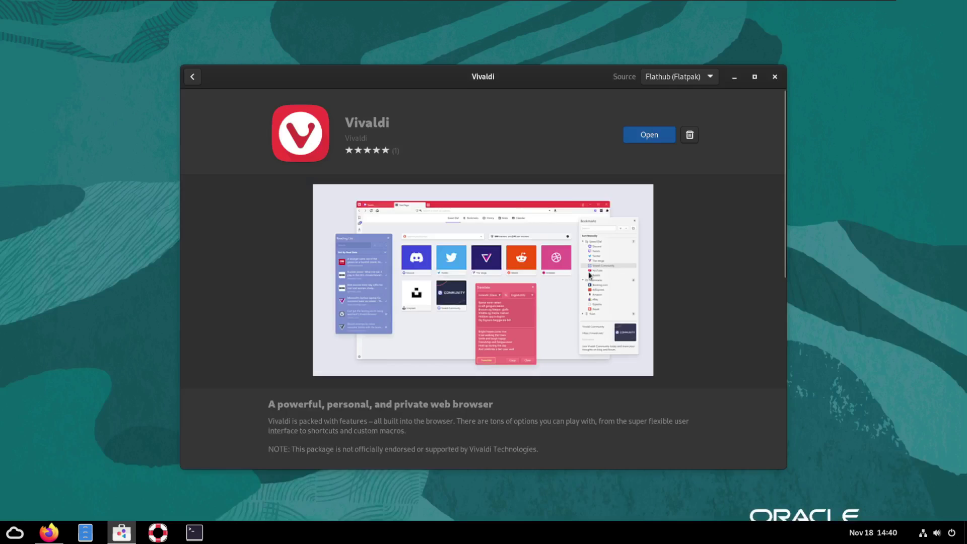
pyautogui.click(775, 76)
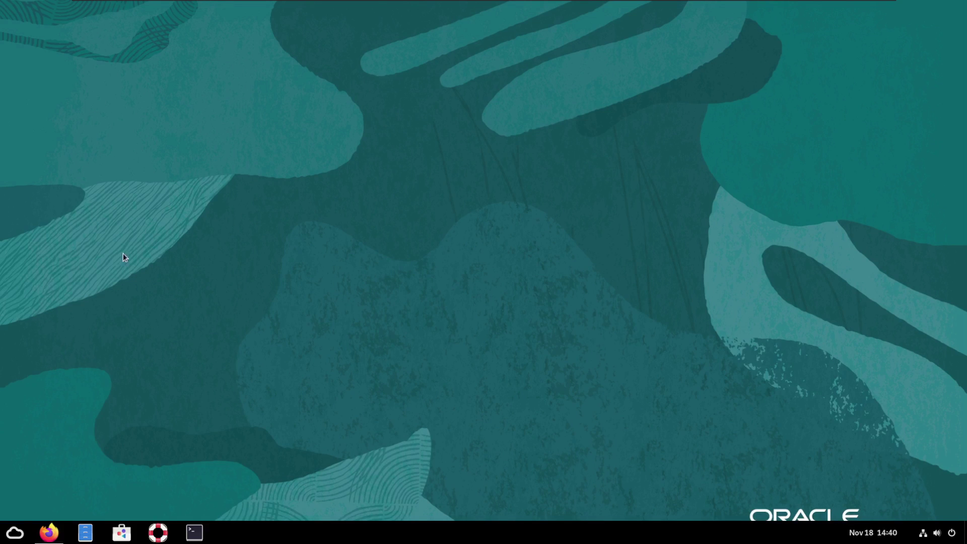
# Bring up the Fedora Docs EPEL page and scroll to the AlmaLinux 9 / Rocky Linux 9 quickstart
pyautogui.click(49, 533)
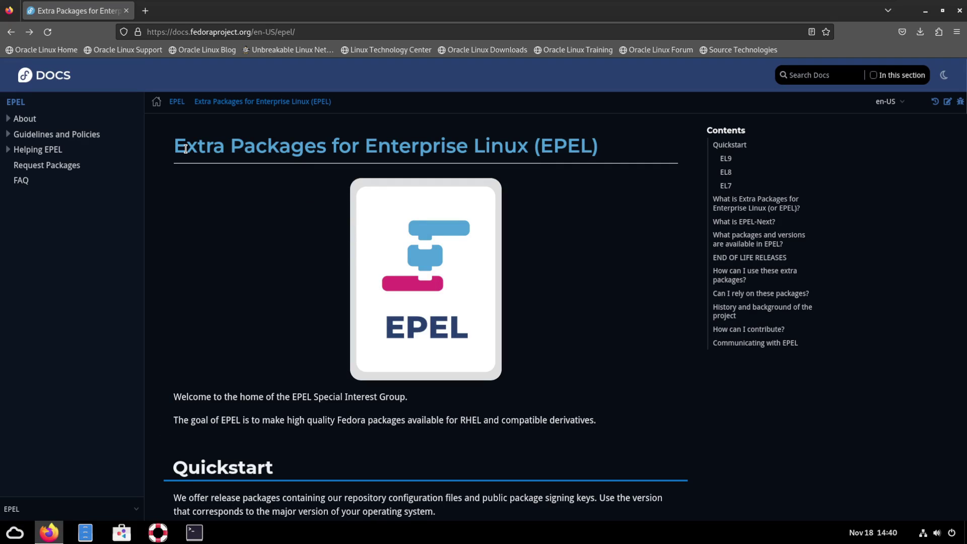
pyautogui.moveTo(172, 146); pyautogui.dragTo(628, 146)
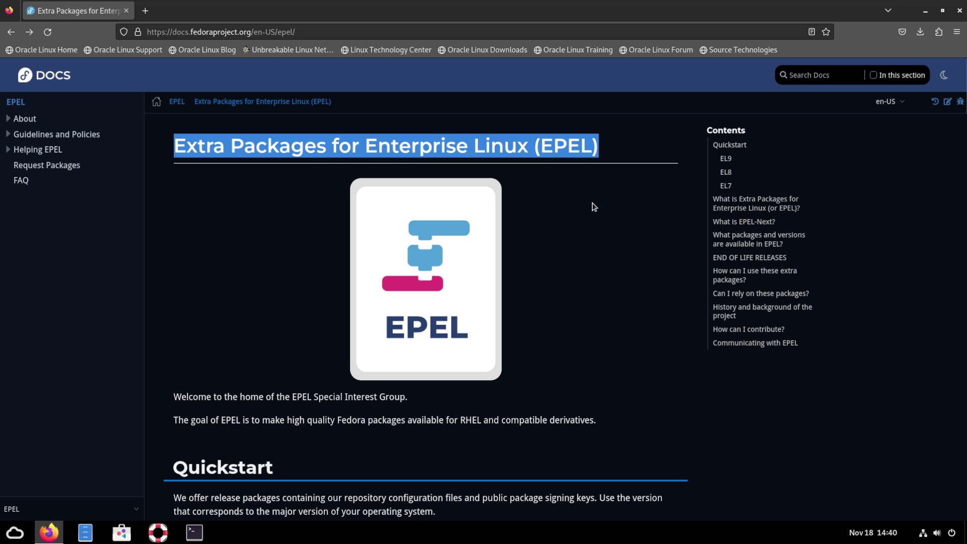
pyautogui.click(551, 342)
pyautogui.scroll(-1, 551, 343)
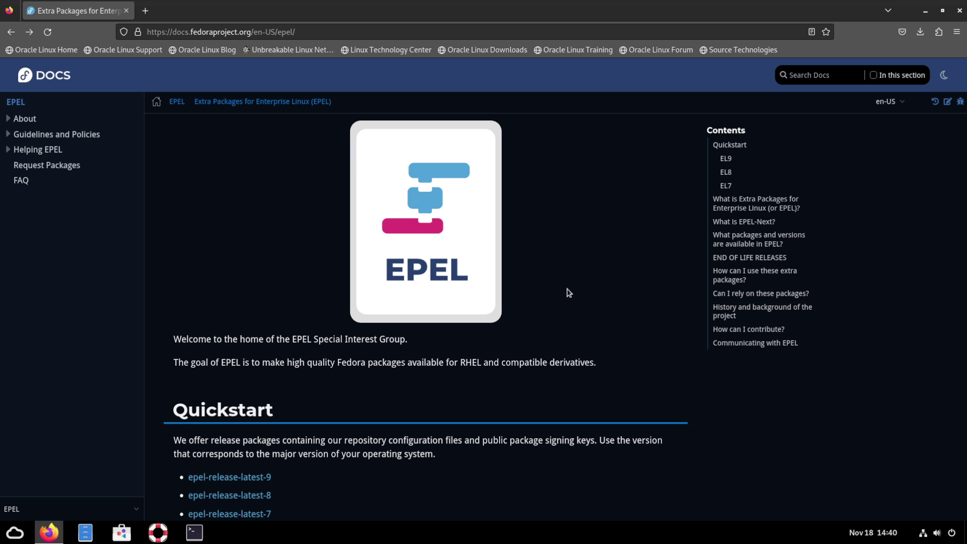
pyautogui.moveTo(336, 363); pyautogui.dragTo(647, 378)
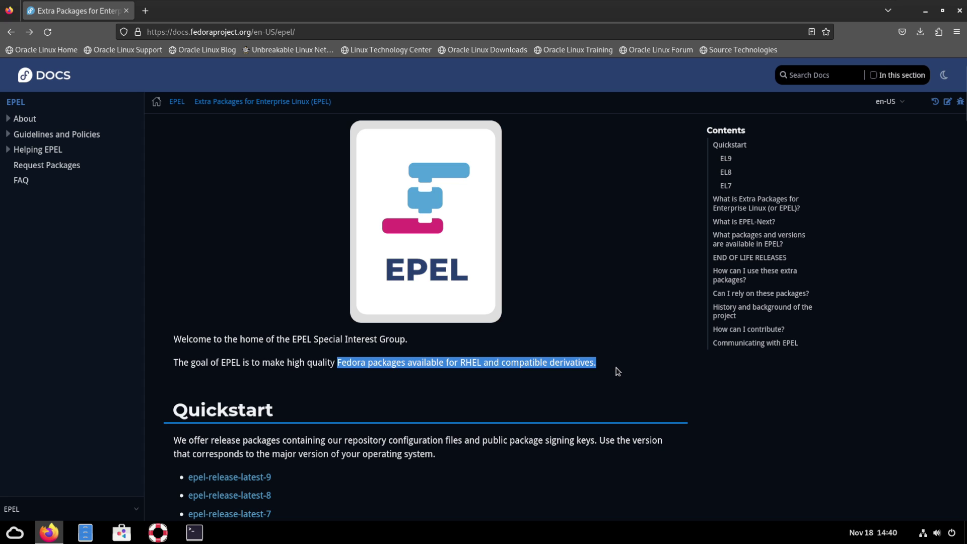
pyautogui.scroll(-5, 617, 371)
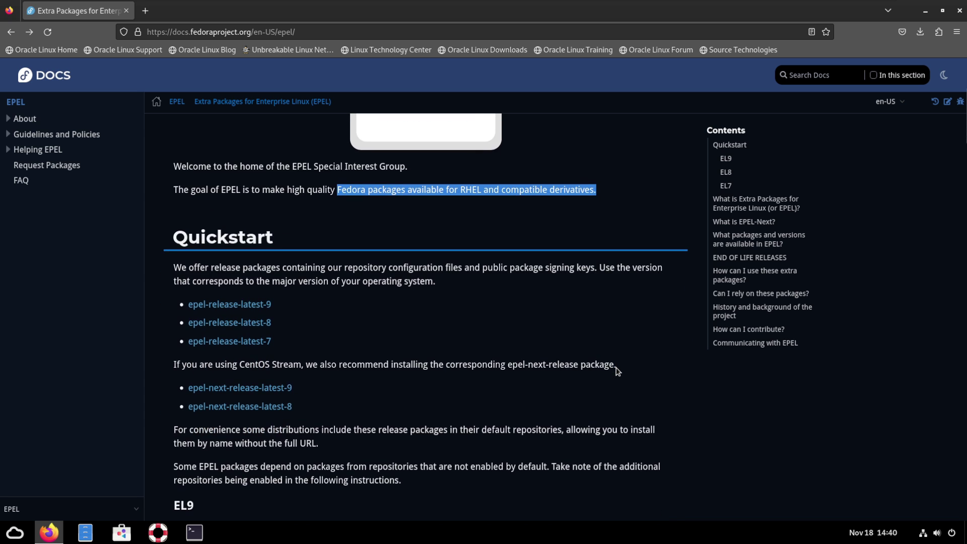
pyautogui.scroll(-1, 616, 367)
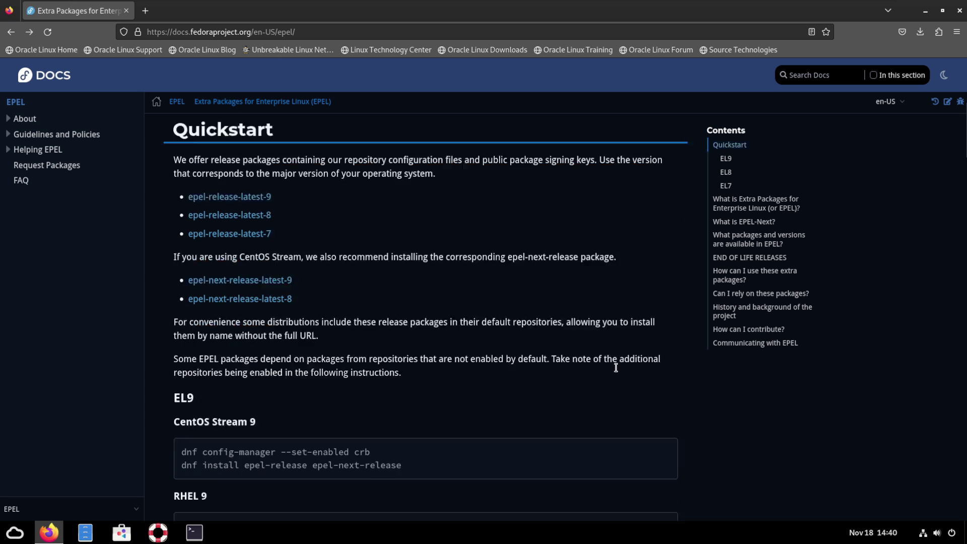
pyautogui.scroll(-2, 618, 371)
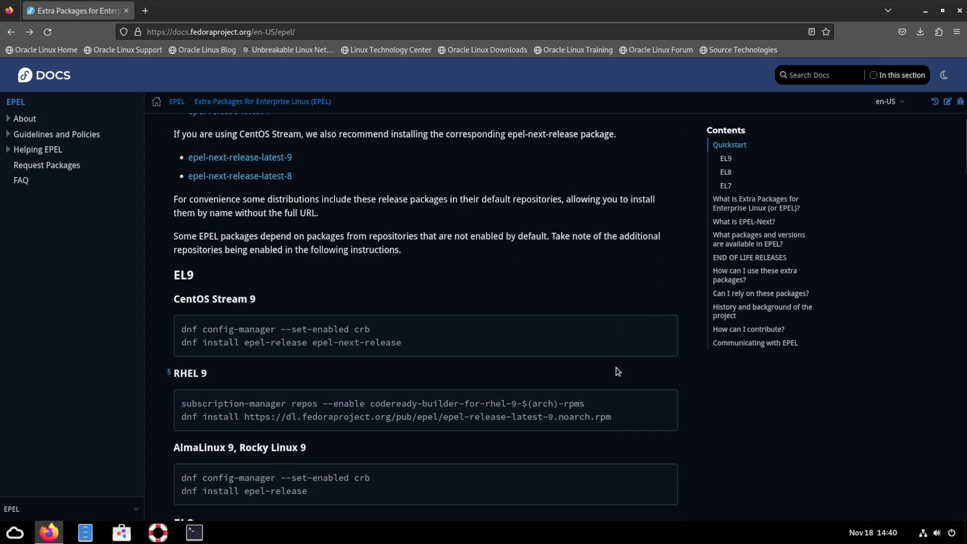
pyautogui.scroll(2, 617, 372)
pyautogui.scroll(-2, 618, 372)
pyautogui.scroll(-1, 347, 287)
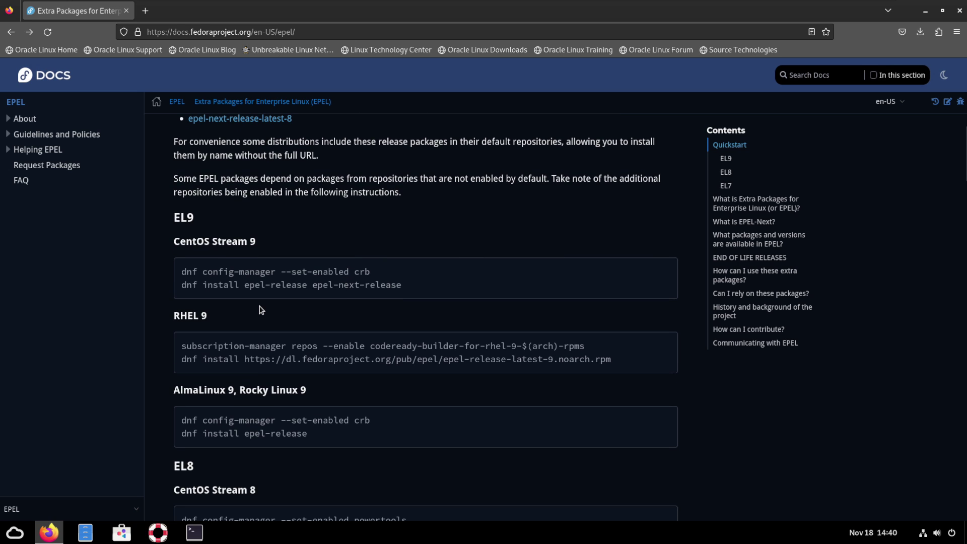
pyautogui.scroll(-2, 244, 328)
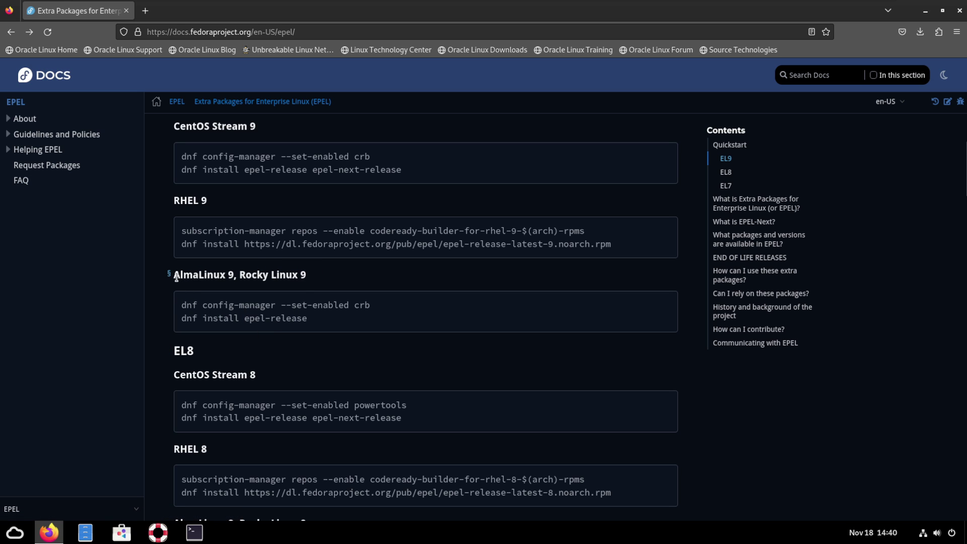
pyautogui.moveTo(178, 277); pyautogui.dragTo(317, 274)
# In a new terminal, run 'sudo dnf install epel-release' and confirm with y
pyautogui.click(319, 285)
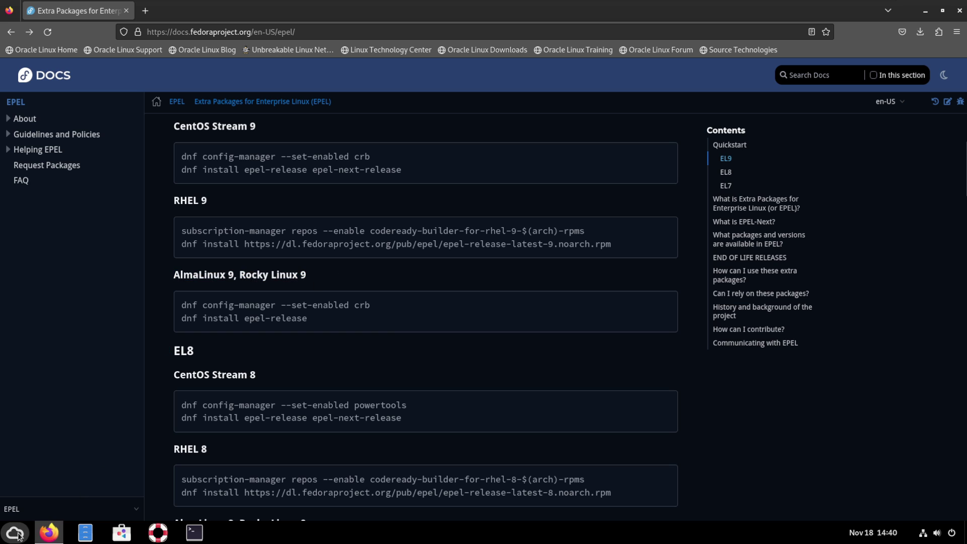
pyautogui.click(195, 532)
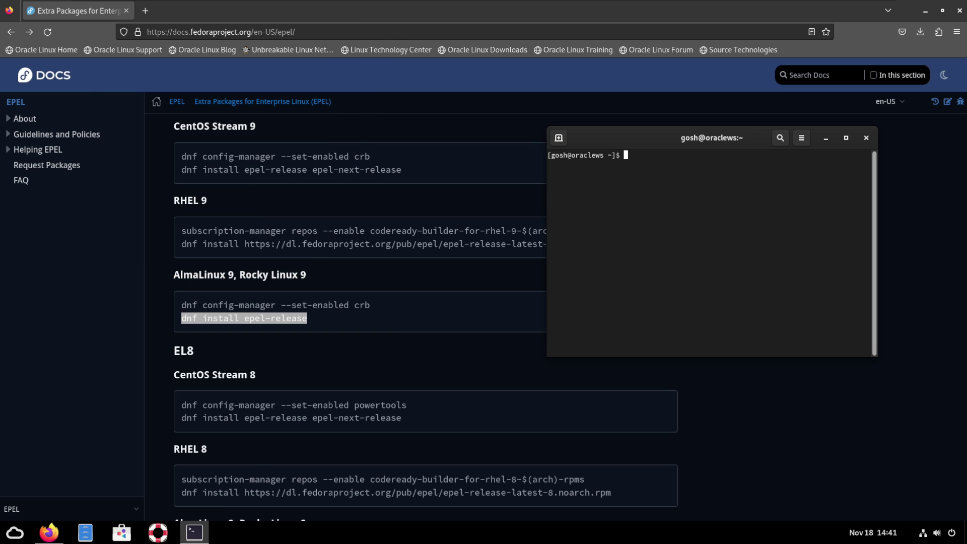
pyautogui.write('sudo')
pyautogui.write('dnf install epel-release')
pyautogui.press('Return')
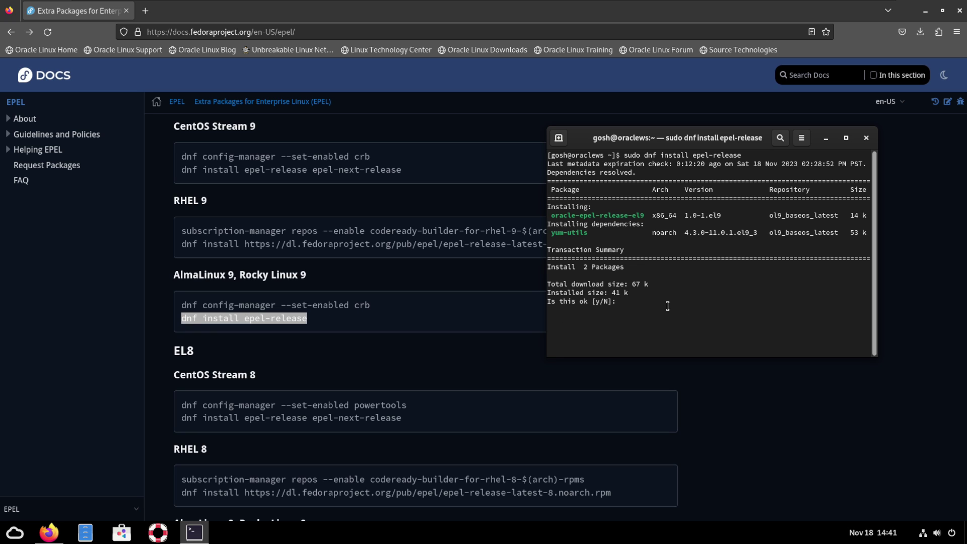
pyautogui.write('y')
pyautogui.press('Return')
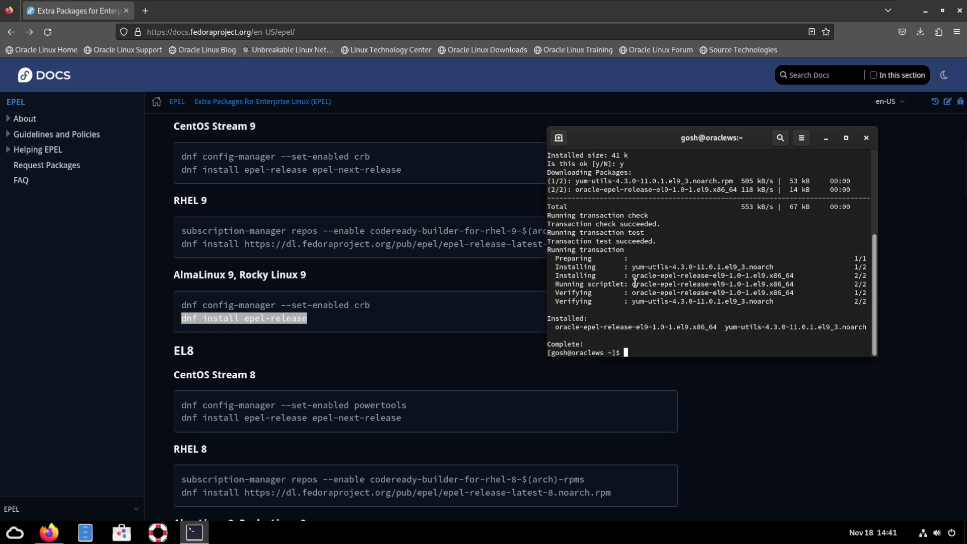
# Run 'sudo dnf update', confirming the python3-hwdata and python3-pyOpenSSL upgrades, and type the neofetch install
pyautogui.write('sudo dnf updat')
pyautogui.write('e')
pyautogui.press('Return')
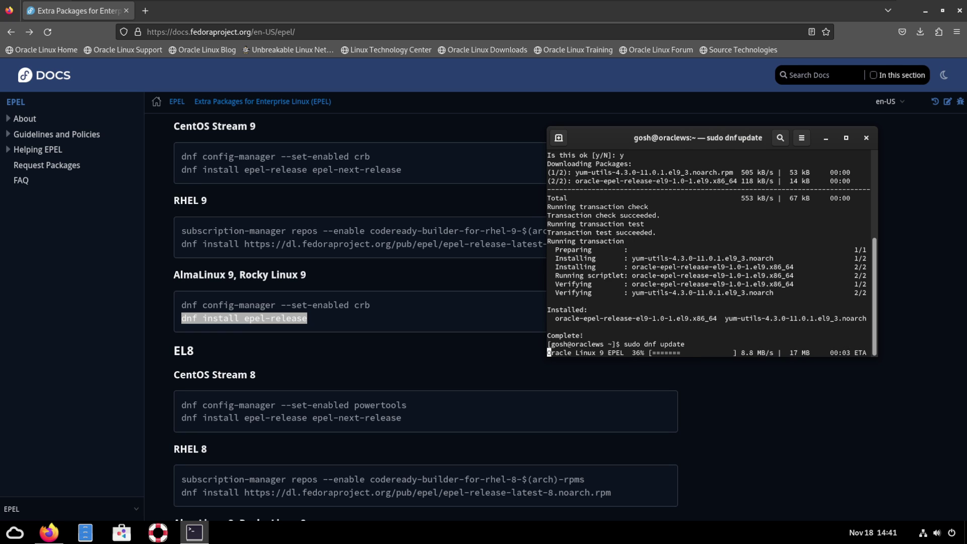
pyautogui.scroll(1, 649, 300)
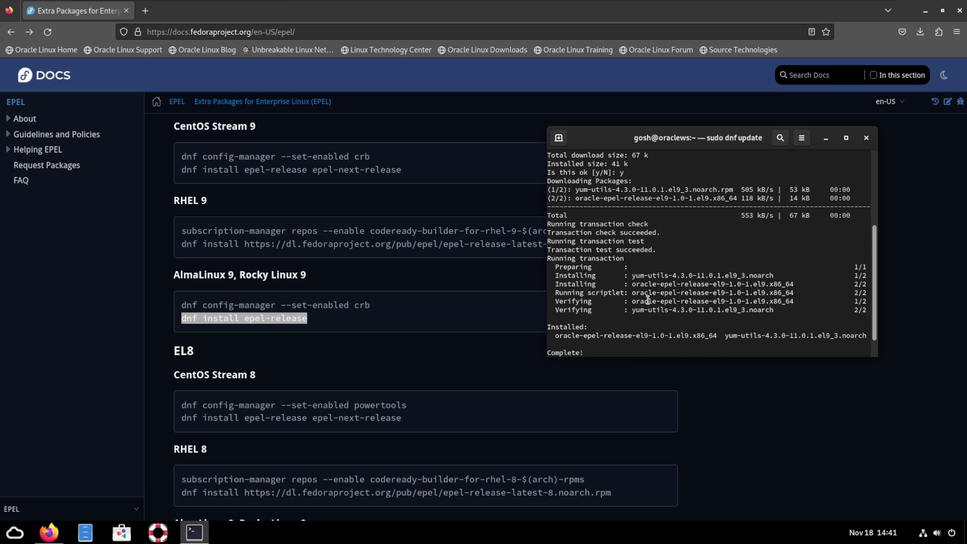
pyautogui.scroll(-1, 649, 302)
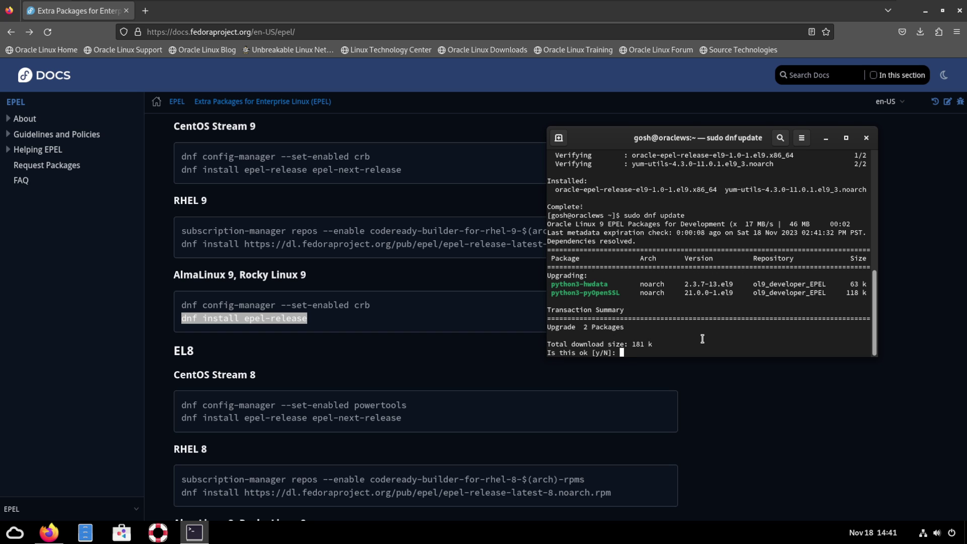
pyautogui.write('y')
pyautogui.press('Return')
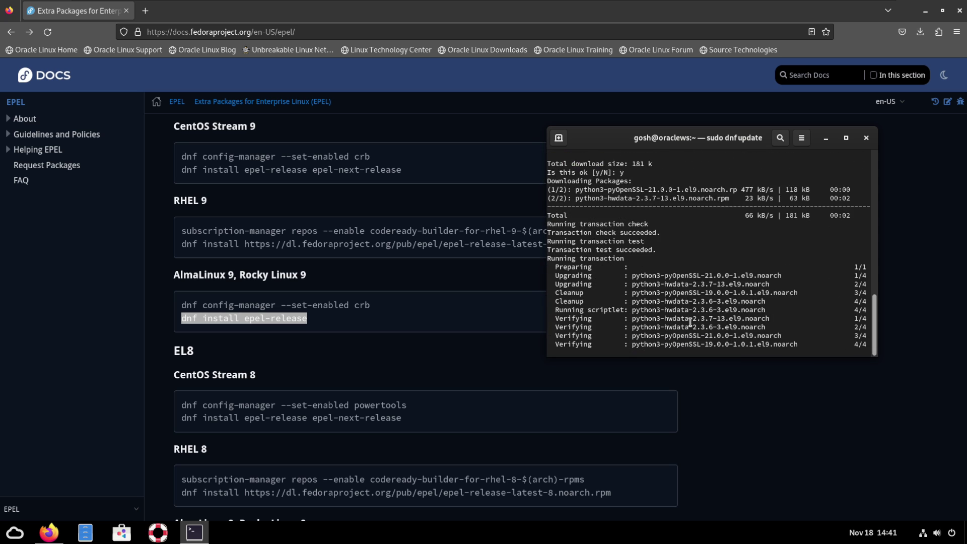
pyautogui.write('sudo dnf install neot')
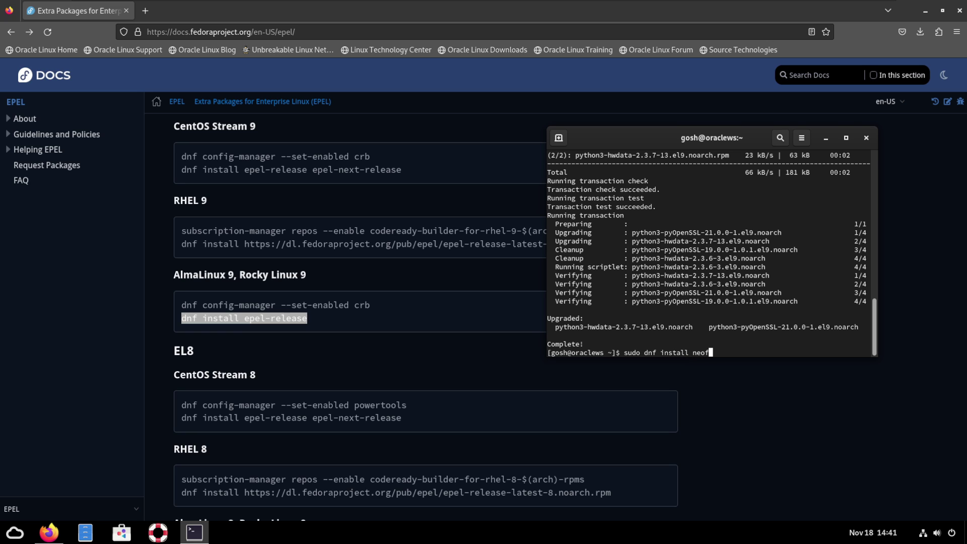
pyautogui.write('etch')
# Install neofetch with its catimg dependency, confirming with y
pyautogui.press('Return')
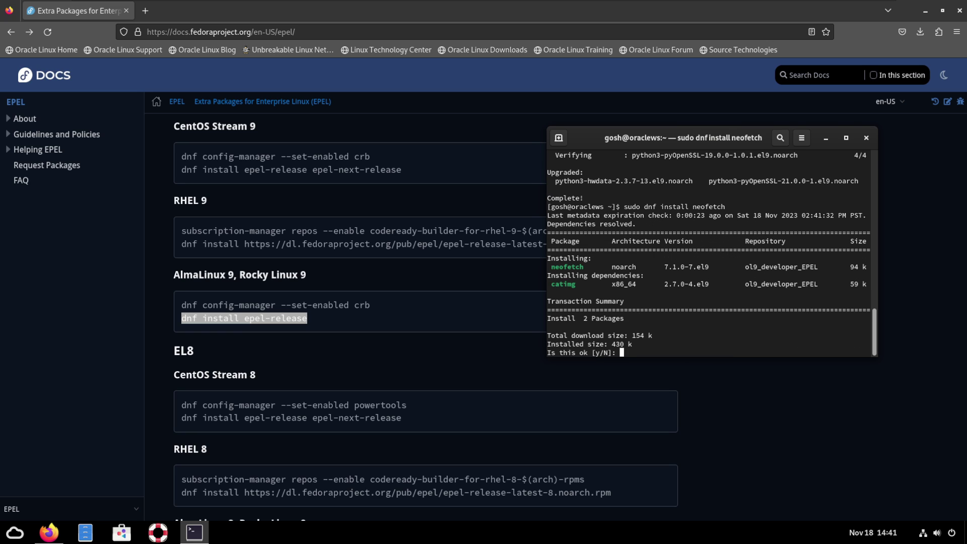
pyautogui.write('y')
pyautogui.press('Return')
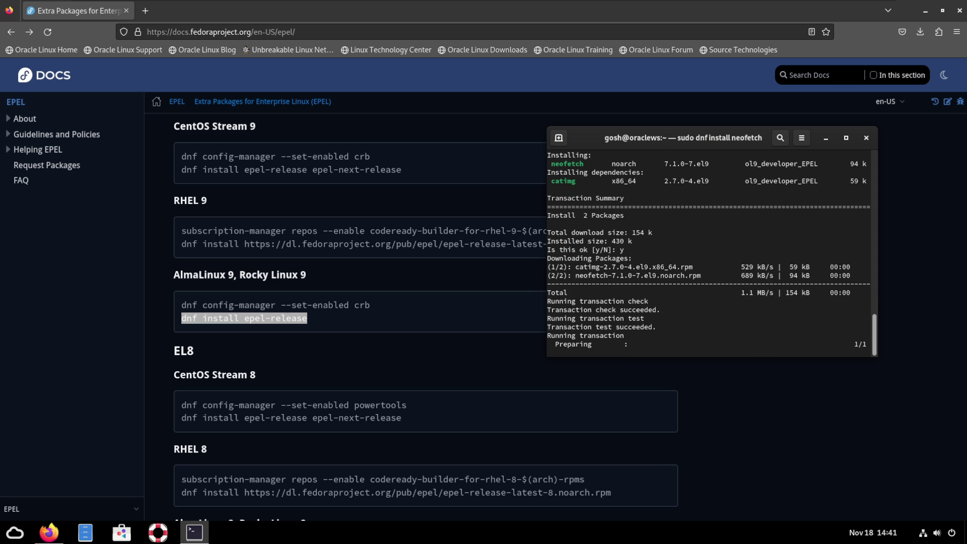
pyautogui.moveTo(658, 145); pyautogui.dragTo(437, 160)
# Run neofetch and inspect the Kernel and Memory lines of its output
pyautogui.write('neofetch')
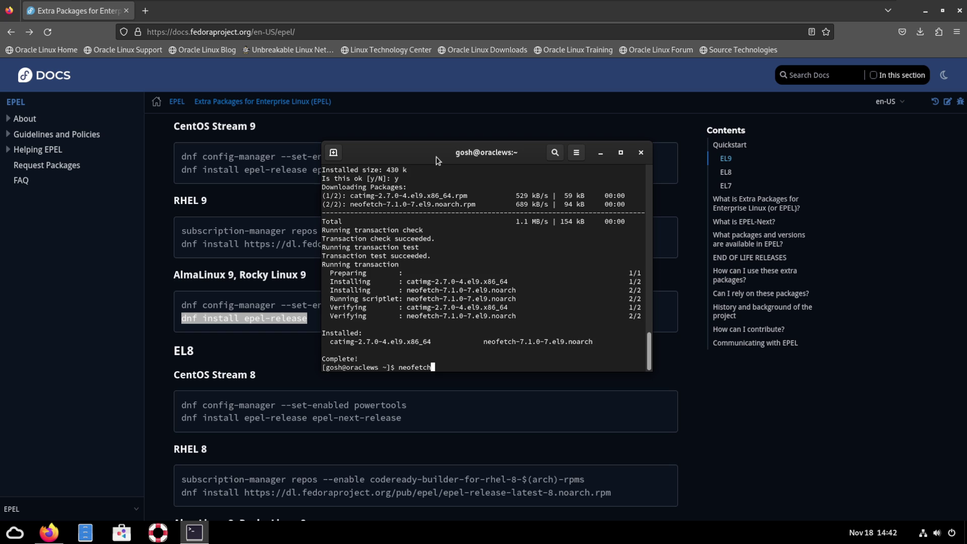
pyautogui.press('Return')
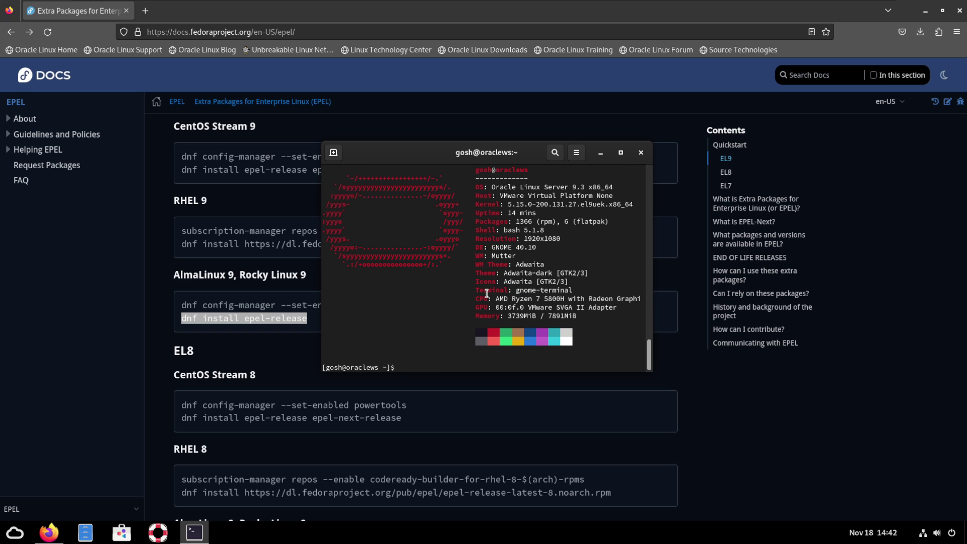
pyautogui.moveTo(484, 173); pyautogui.dragTo(640, 197)
pyautogui.click(504, 197)
pyautogui.moveTo(475, 204); pyautogui.dragTo(630, 204)
pyautogui.click(486, 201)
pyautogui.moveTo(486, 201); pyautogui.dragTo(609, 205)
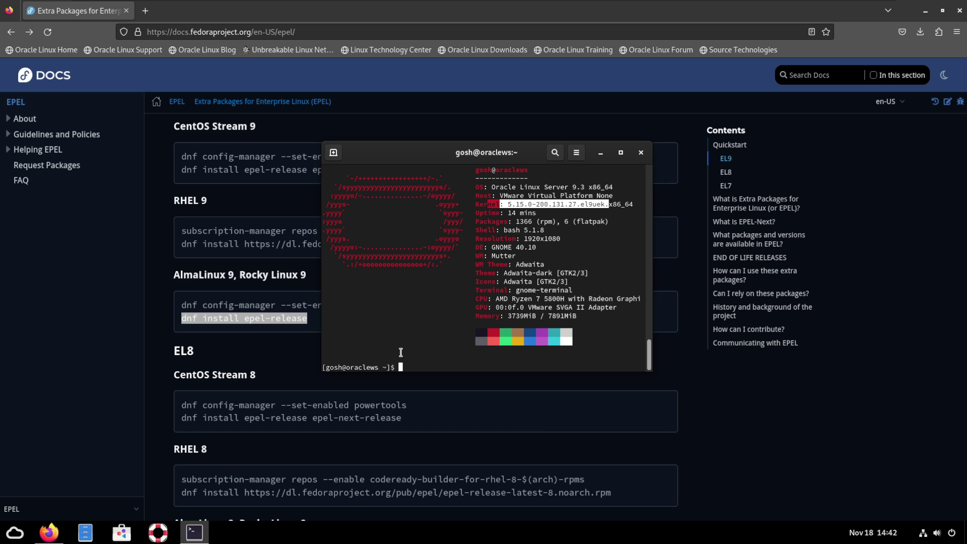
pyautogui.moveTo(475, 317); pyautogui.dragTo(543, 316)
pyautogui.click(544, 316)
pyautogui.scroll(1, 554, 333)
pyautogui.scroll(-1, 538, 334)
pyautogui.scroll(1, 422, 351)
pyautogui.scroll(-1, 421, 349)
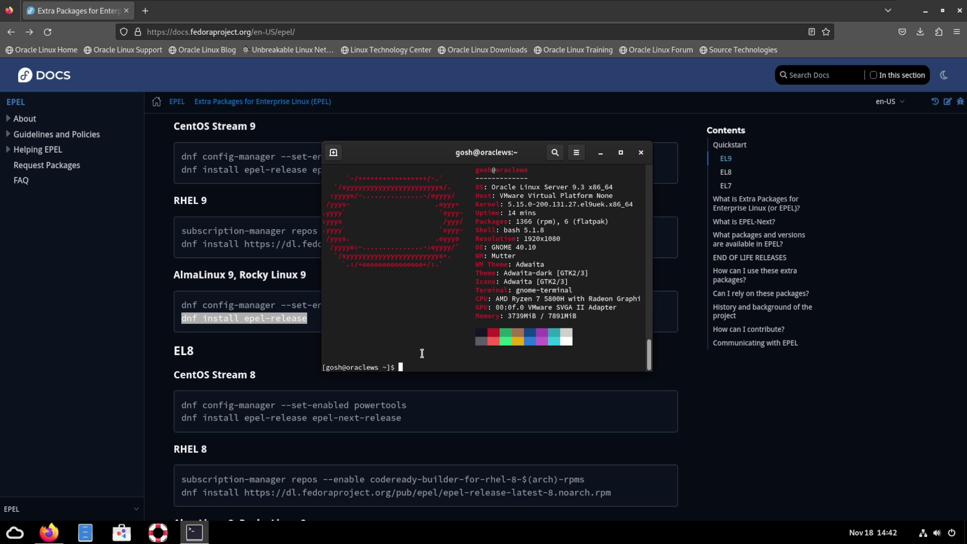
# Close the terminal, minimise Firefox, and open Software's repository list
pyautogui.click(642, 154)
pyautogui.click(926, 10)
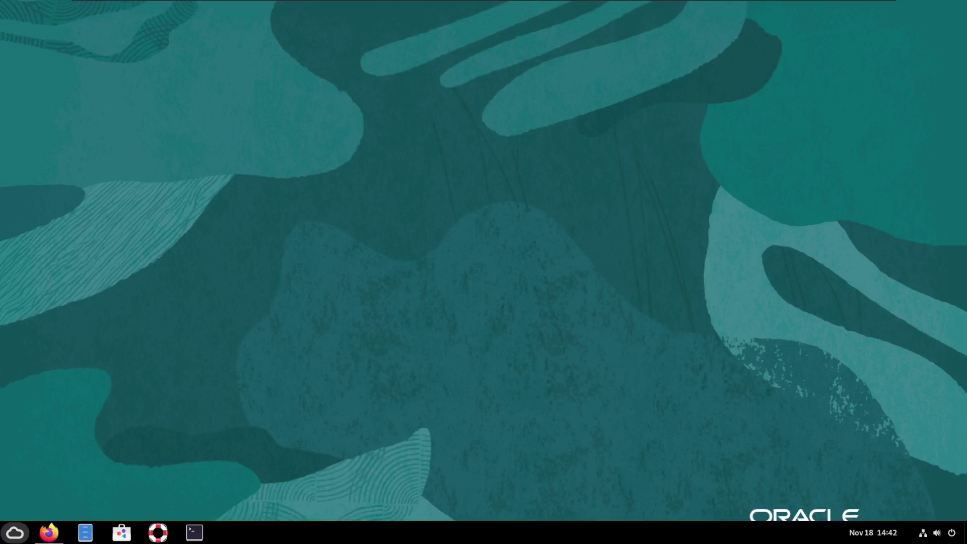
pyautogui.click(121, 532)
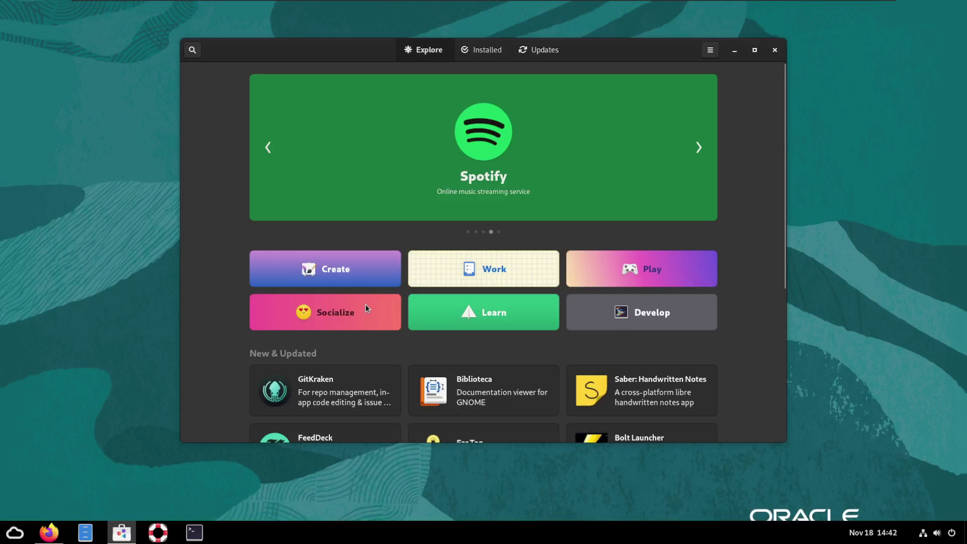
pyautogui.click(710, 50)
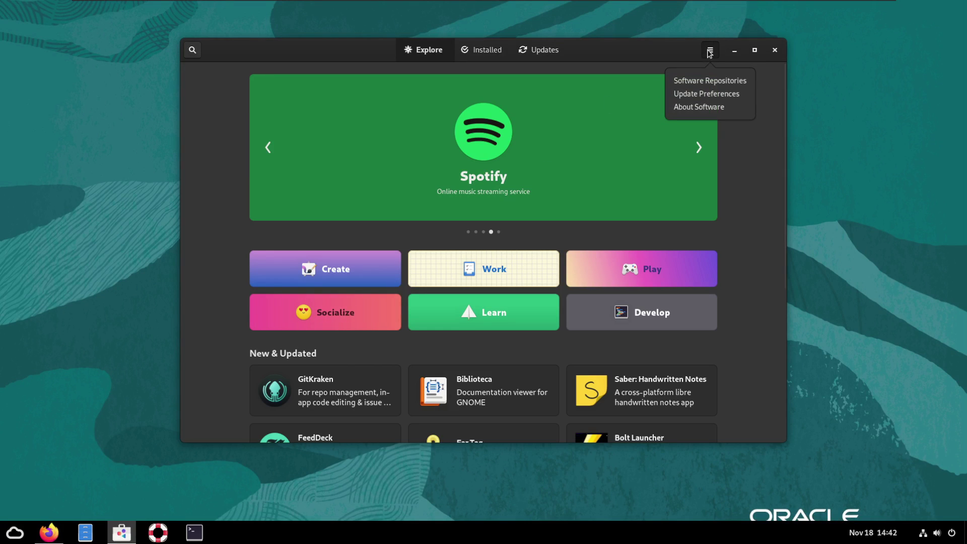
pyautogui.click(699, 81)
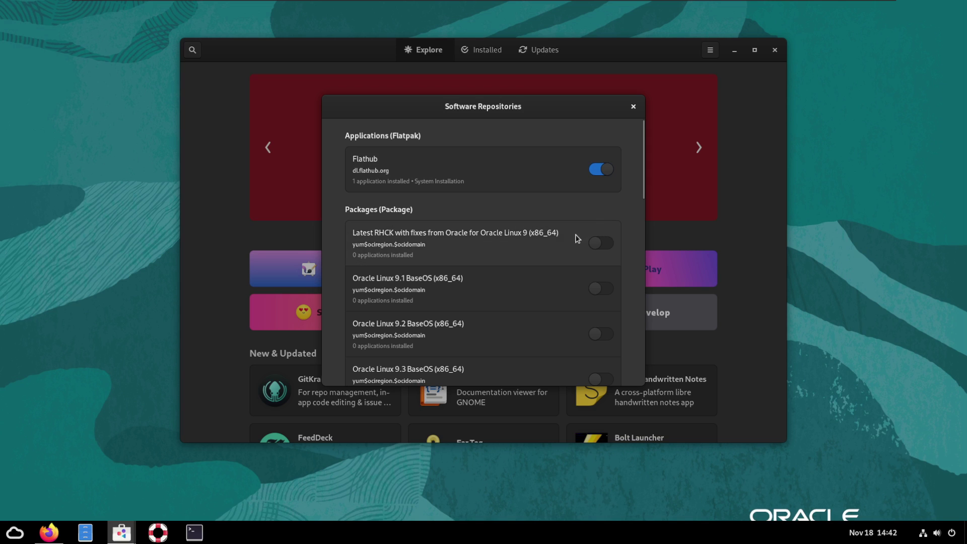
# Confirm Flathub and the Oracle Linux 9 EPEL repository are enabled, then close the list
pyautogui.scroll(-6, 470, 257)
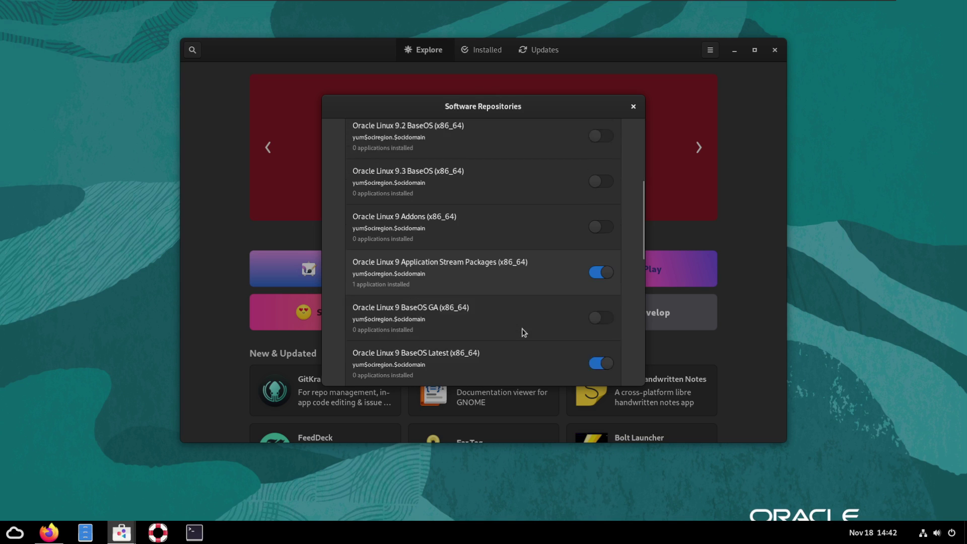
pyautogui.scroll(-2, 522, 329)
pyautogui.scroll(-4, 498, 316)
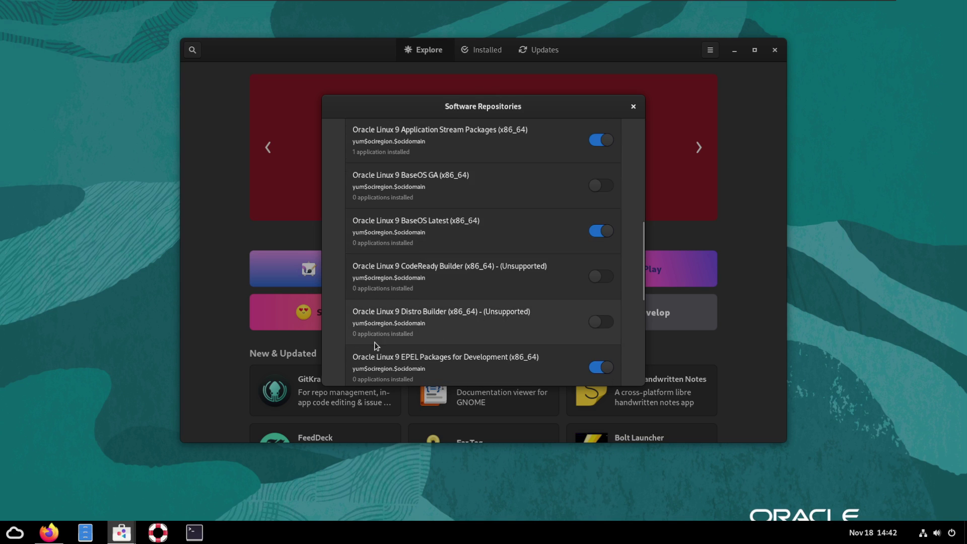
pyautogui.scroll(-3, 501, 366)
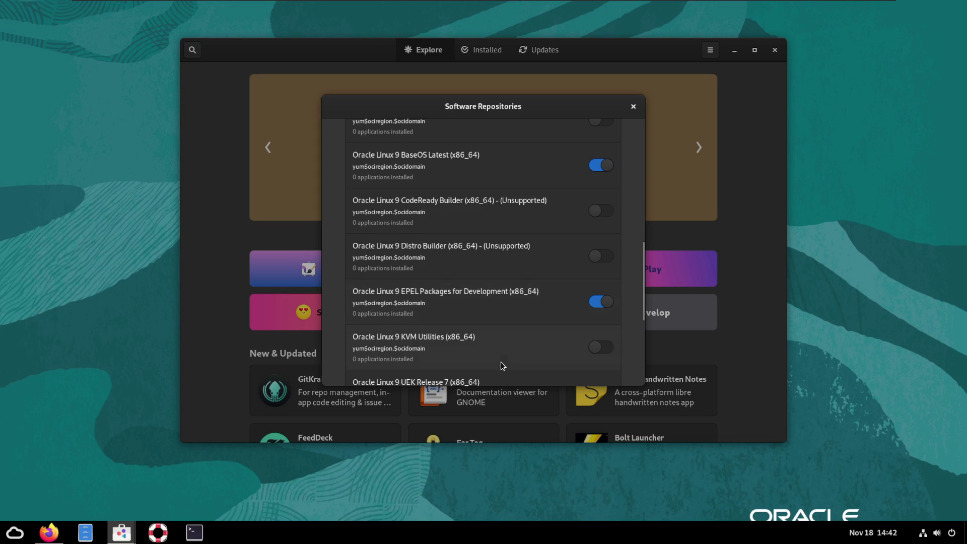
pyautogui.scroll(-5, 460, 297)
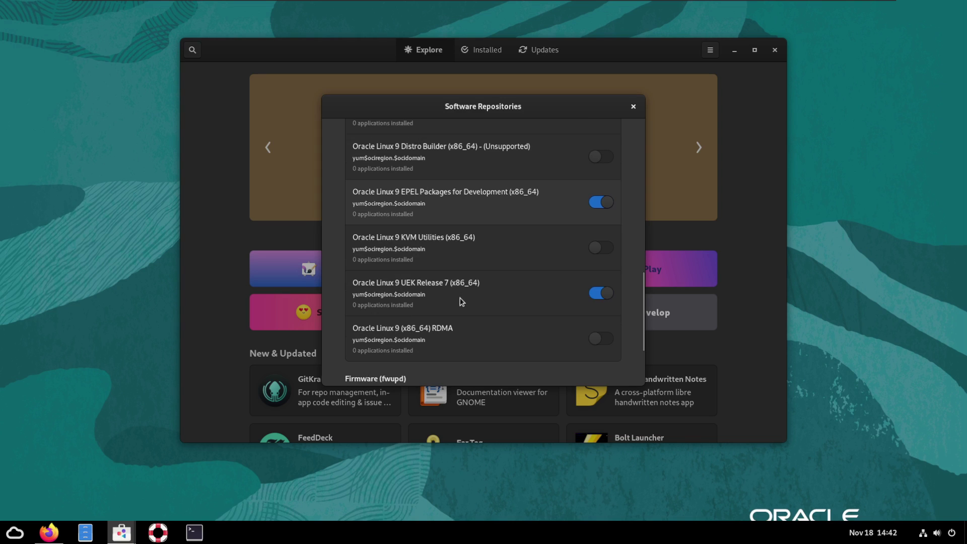
pyautogui.scroll(-2, 462, 302)
pyautogui.scroll(-2, 461, 299)
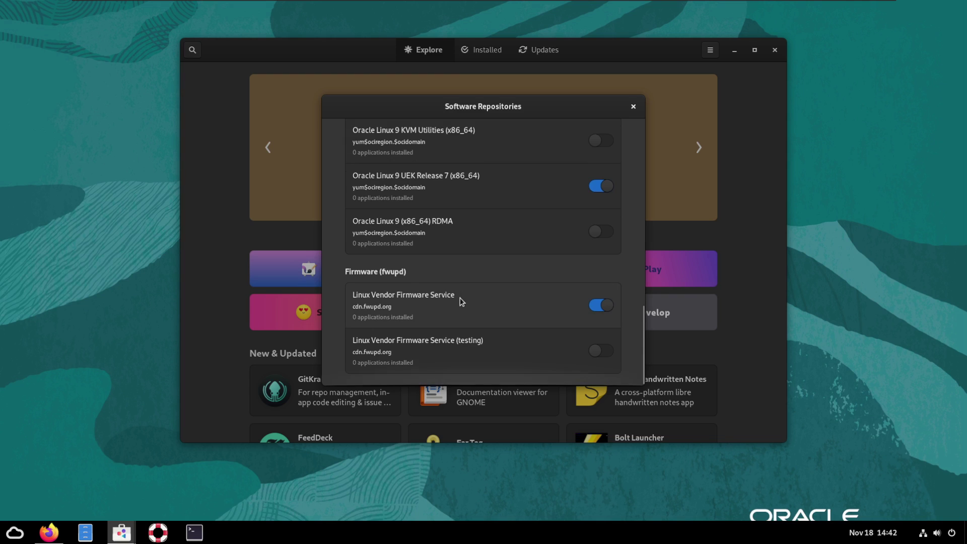
pyautogui.scroll(10, 460, 298)
pyautogui.click(635, 108)
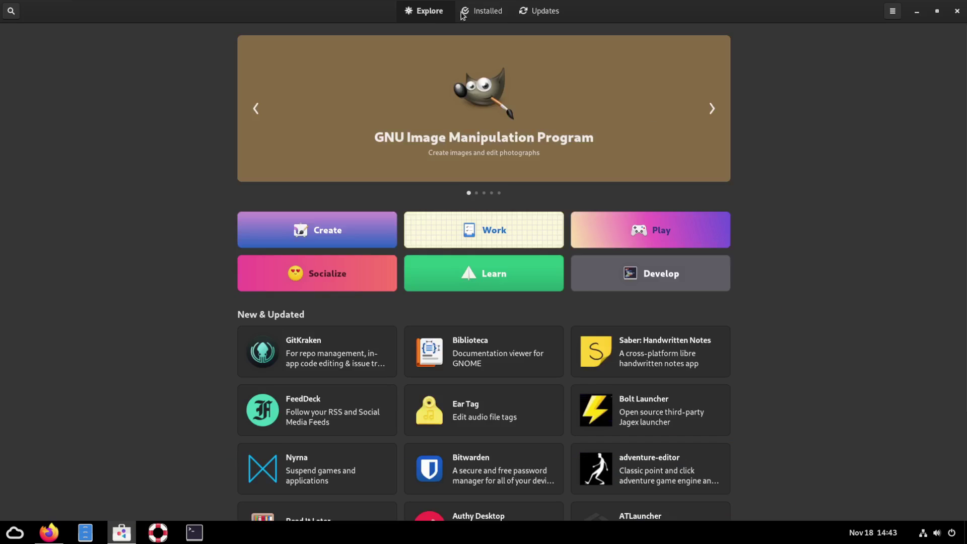
# View the Installed apps list, then return to the Explore page
pyautogui.click(463, 13)
pyautogui.click(422, 15)
pyautogui.scroll(-5, 824, 350)
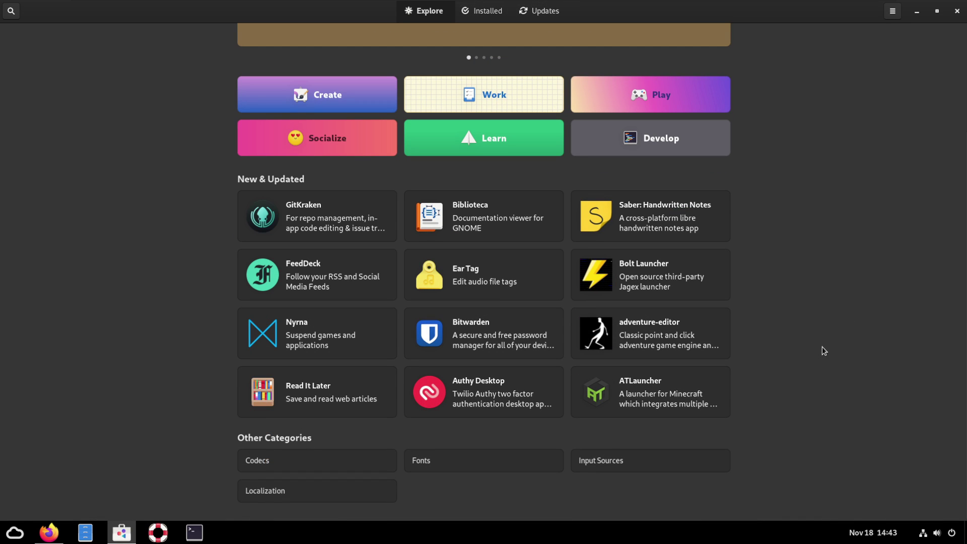
pyautogui.scroll(5, 824, 350)
# Close the software store and show ArcMenu's All Applications category list
pyautogui.click(963, 10)
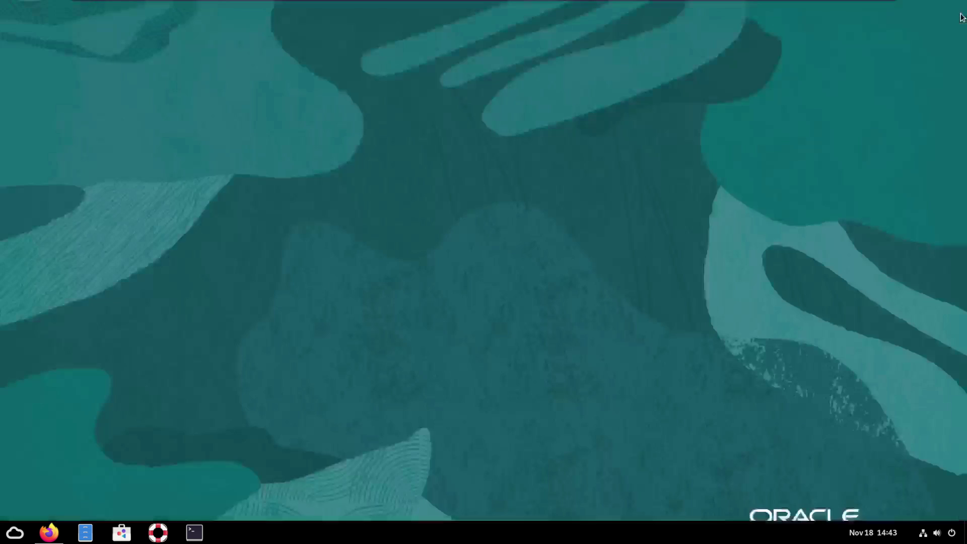
pyautogui.click(4, 540)
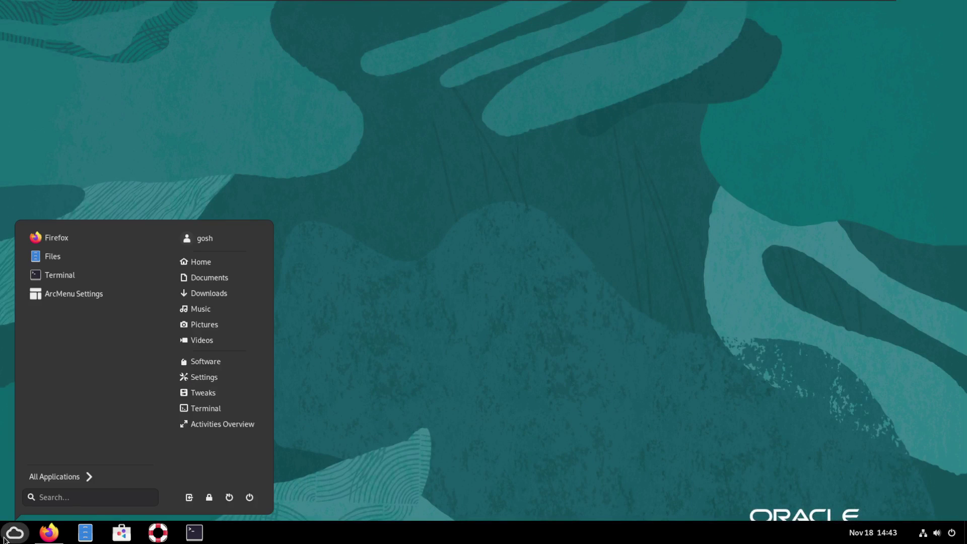
pyautogui.click(98, 478)
# Browse the Utilities, Graphics and Education categories, returning to the category list each time
pyautogui.click(41, 411)
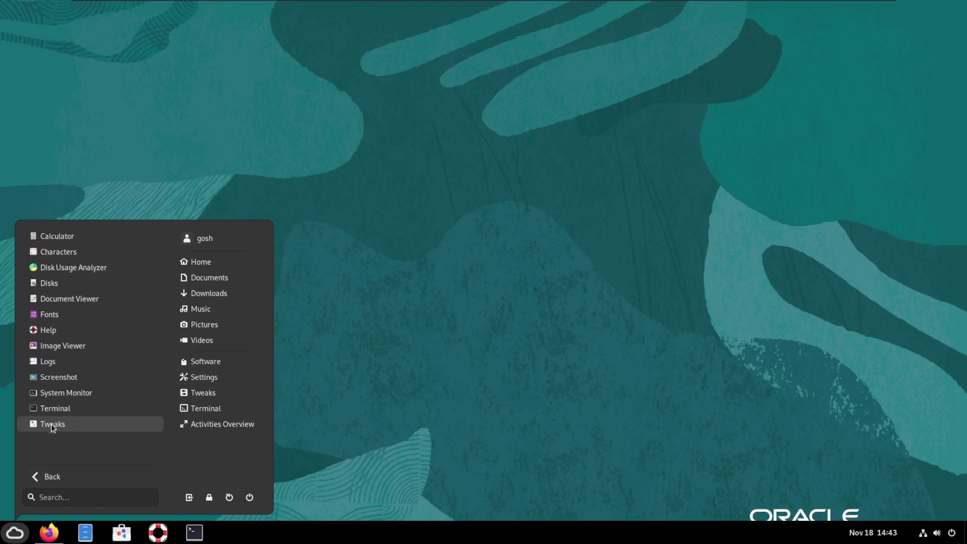
pyautogui.click(71, 475)
pyautogui.click(79, 317)
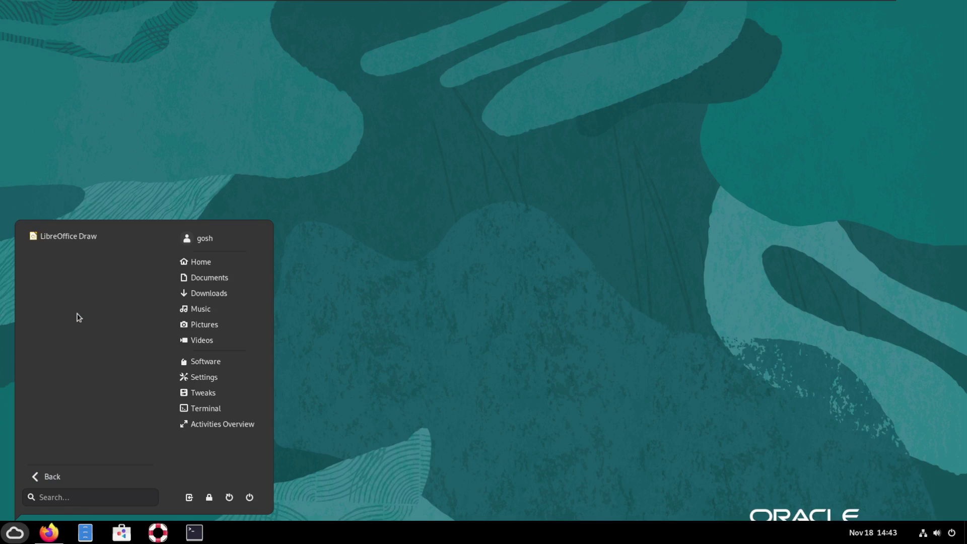
pyautogui.click(64, 481)
pyautogui.click(77, 412)
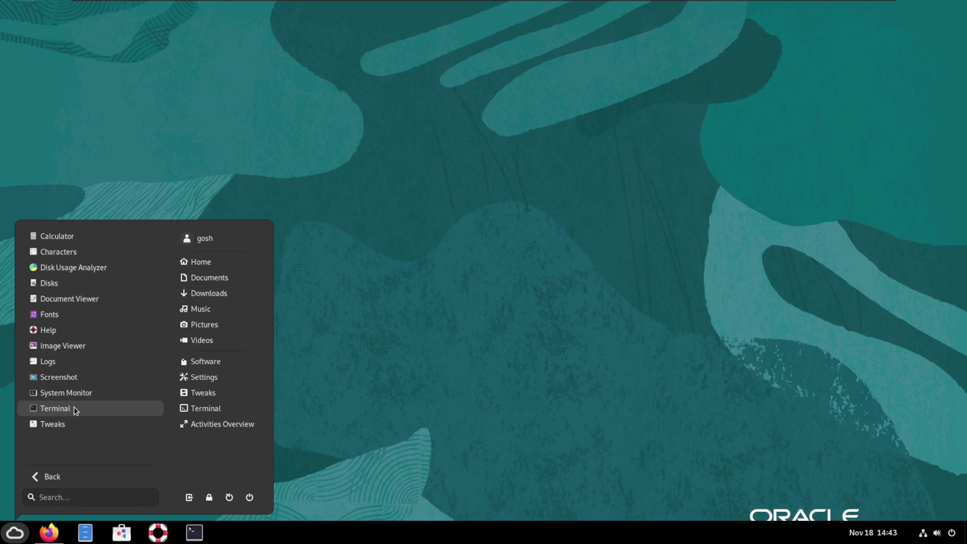
pyautogui.click(60, 477)
pyautogui.click(97, 298)
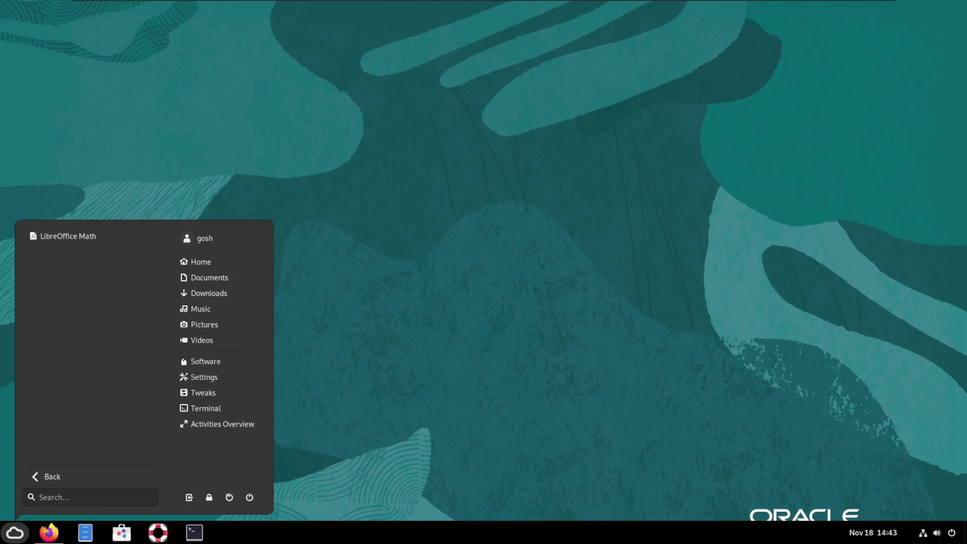
pyautogui.click(59, 477)
# Look through Frequent, Education, Internet, Sound & Video and Utilities, ending on Other's Settings, Tour, ULN Registration
pyautogui.click(81, 258)
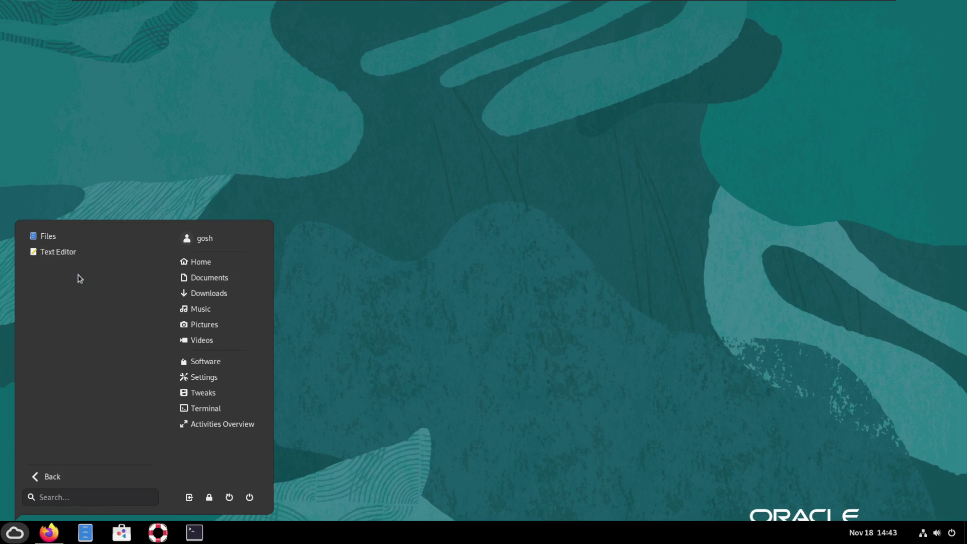
pyautogui.click(63, 476)
pyautogui.click(88, 297)
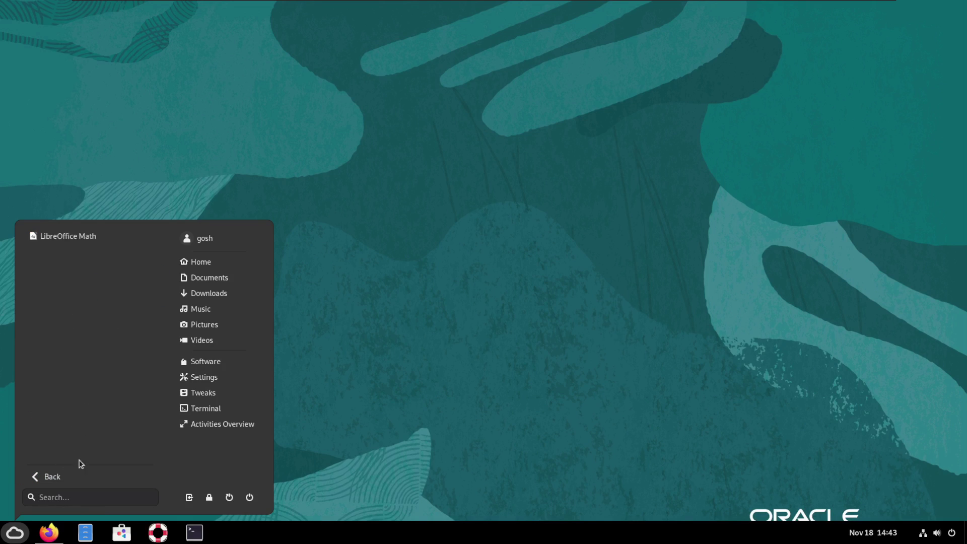
pyautogui.click(70, 481)
pyautogui.click(89, 330)
pyautogui.click(76, 476)
pyautogui.click(83, 371)
pyautogui.click(77, 483)
pyautogui.click(82, 406)
pyautogui.click(69, 481)
pyautogui.click(61, 428)
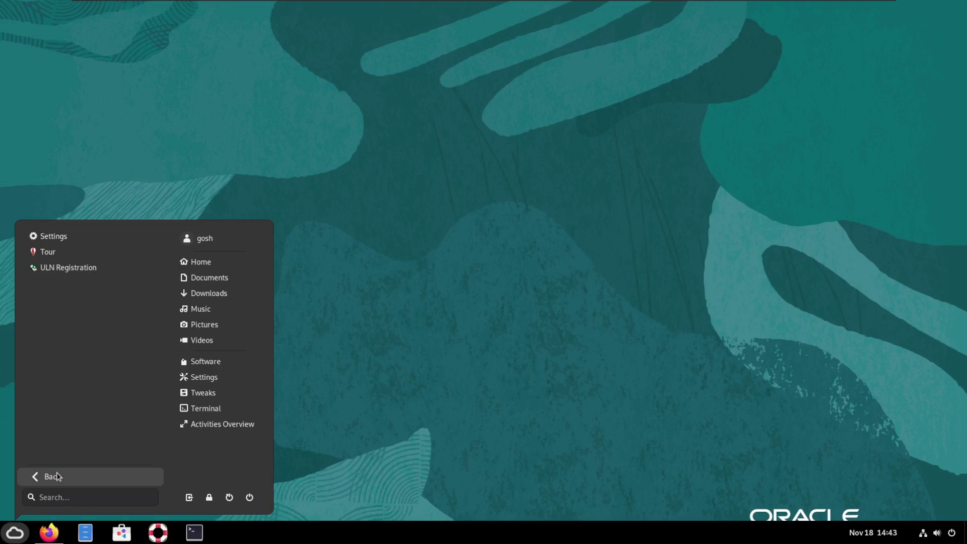